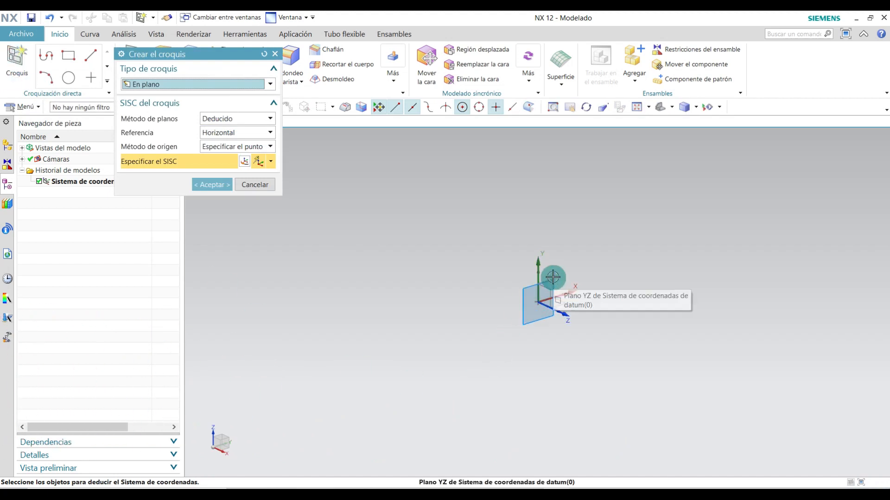
- Create a sketch on the YZ plane of the datum coordinate system
left_click(553, 277)
left_click(207, 185)
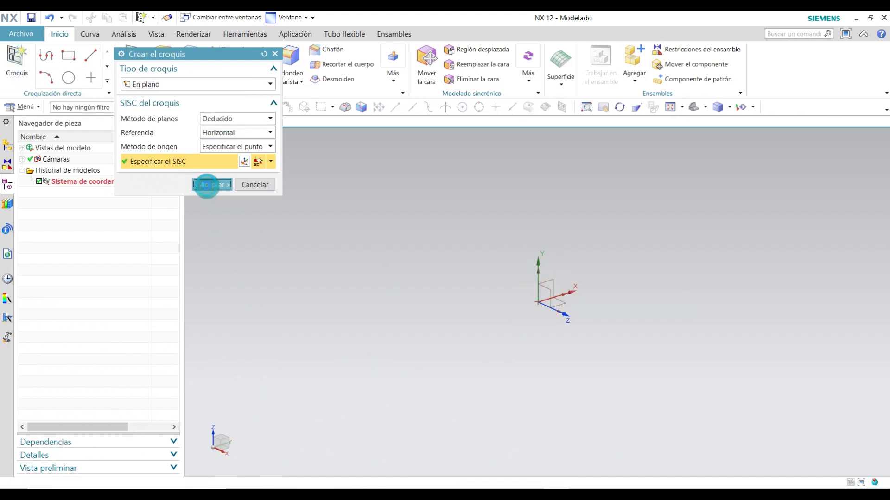
- Draw a 300 mm vertical line upward from the sketch origin and convert it to a reference line
left_click(130, 55)
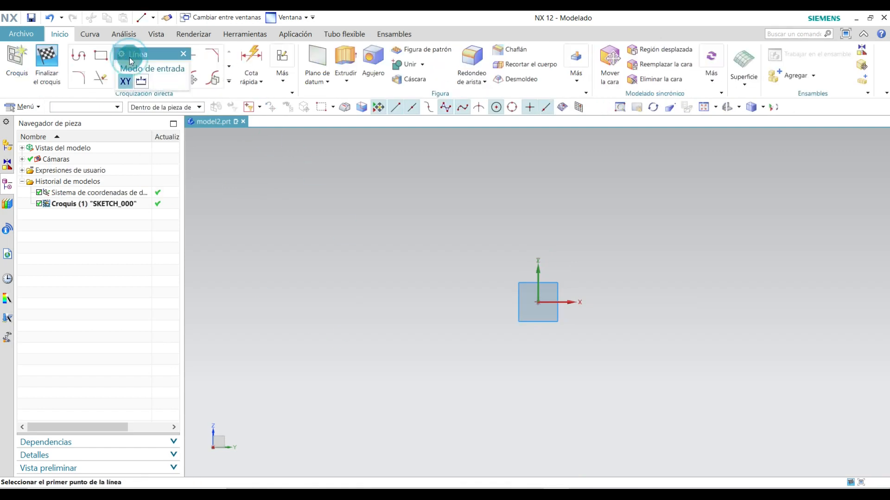
left_click(537, 302)
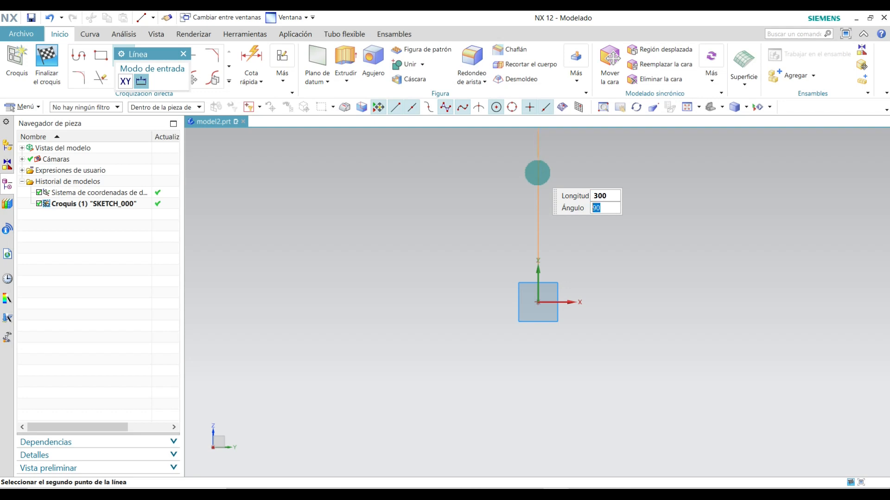
key("Return")
mouse_move(536, 175)
middle_mouse_down("shift")
mouse_move(506, 399)
mouse_move(535, 261)
middle_mouse_up("shift")
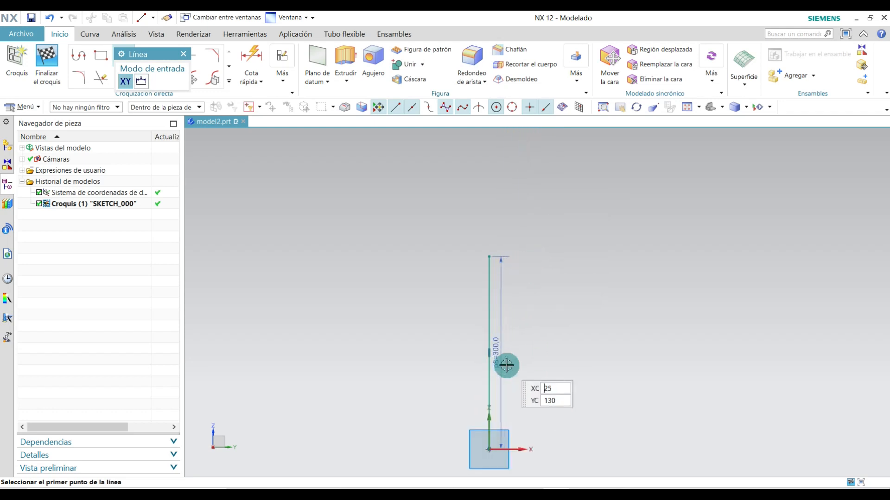
scroll(489, 424, "up", 1)
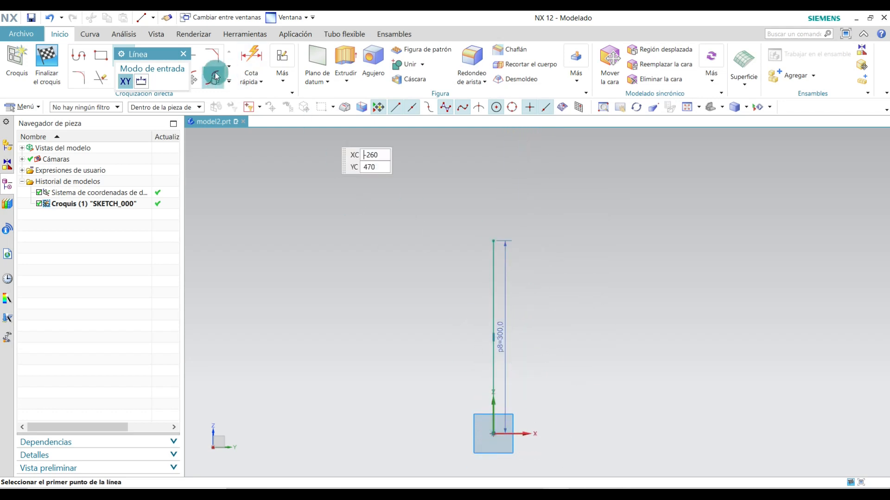
left_click(184, 54)
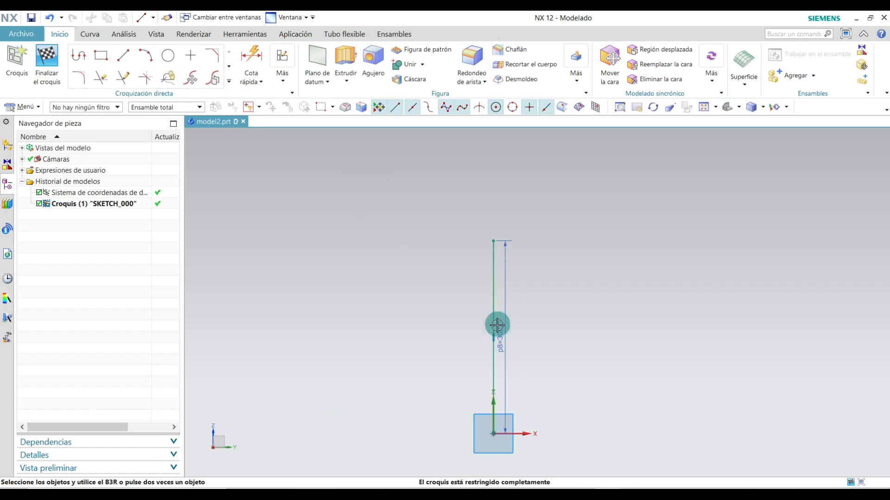
right_click(496, 277)
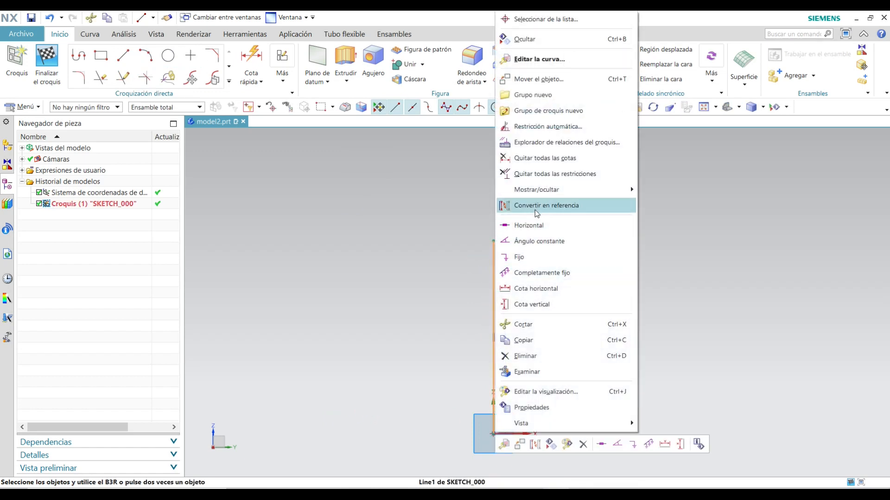
left_click(544, 206)
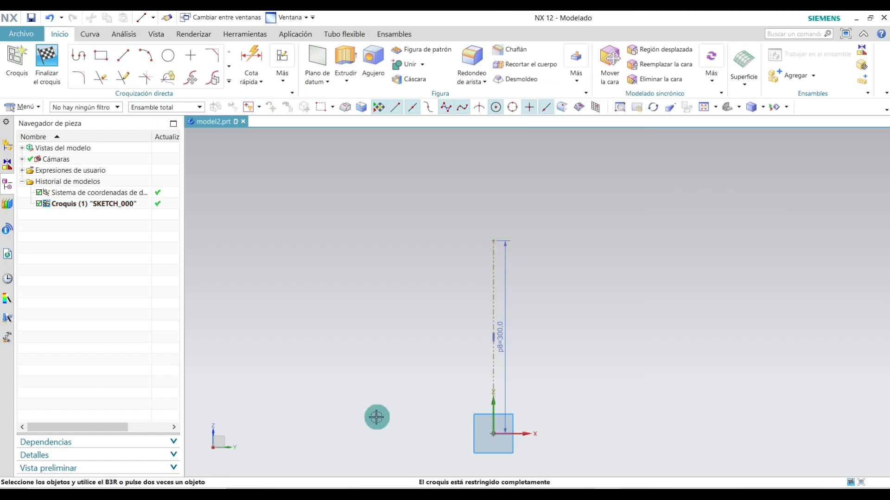
- Draw a 140 mm horizontal line at 0° from the upper end of the vertical reference line
left_click(125, 58)
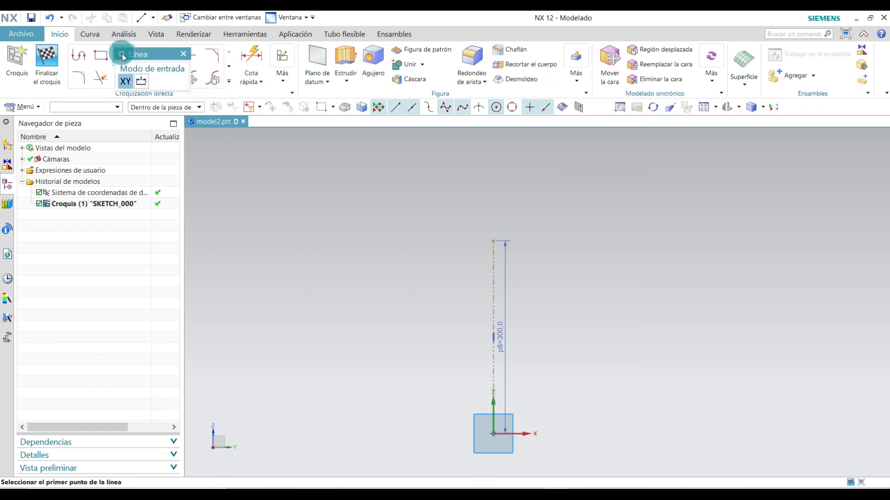
left_click(495, 240)
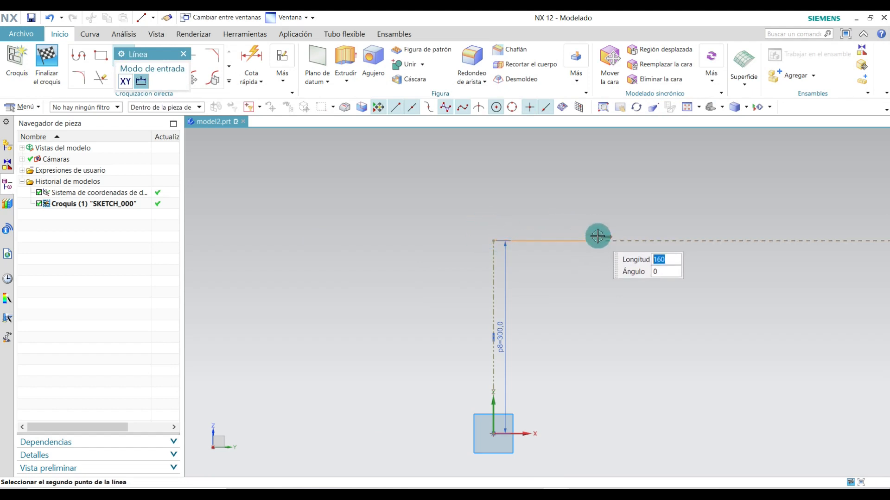
key("Escape")
left_click(144, 58)
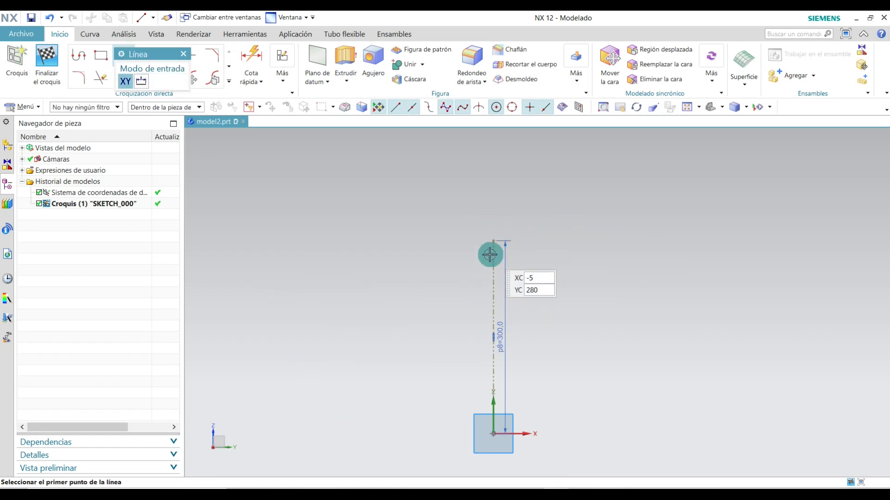
left_click(493, 240)
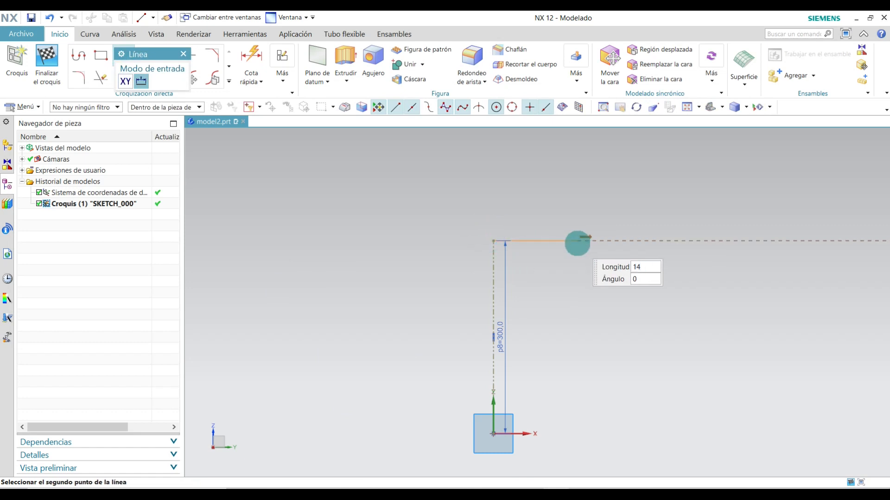
key("Return")
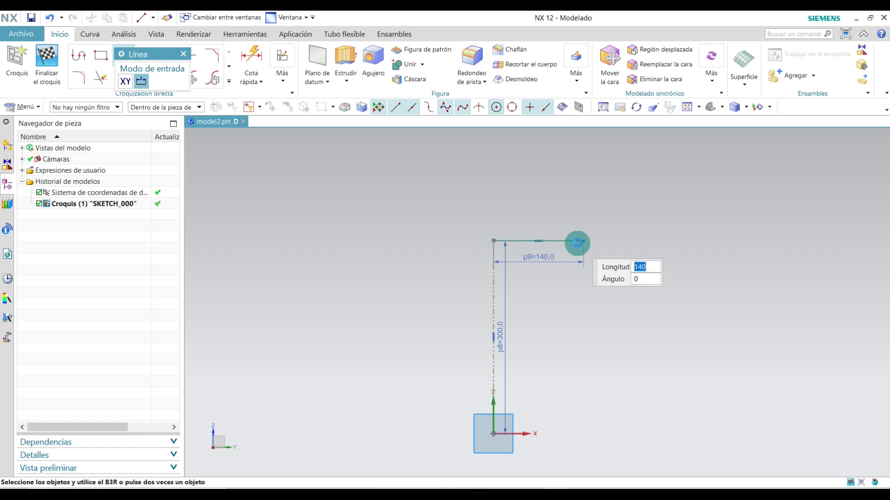
scroll(575, 275, "up", 3)
left_click(184, 53)
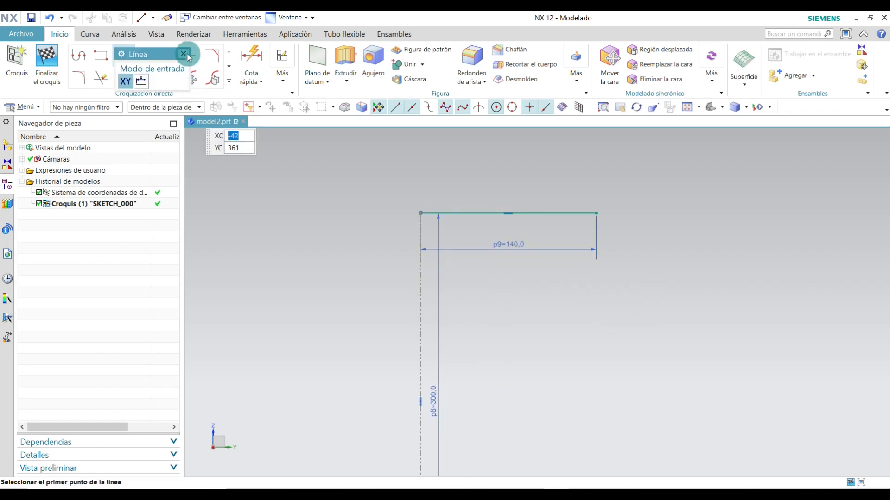
- Reposition the 140 mm dimension above its line and the 300 mm dimension to the outer side of the reference line
mouse_move(516, 242)
left_mouse_down()
mouse_move(507, 163)
mouse_move(506, 172)
left_mouse_up()
left_click_drag(433, 387, 373, 377)
scroll(388, 363, "down", 2)
scroll(414, 428, "down", 5)
scroll(477, 193, "up", 5)
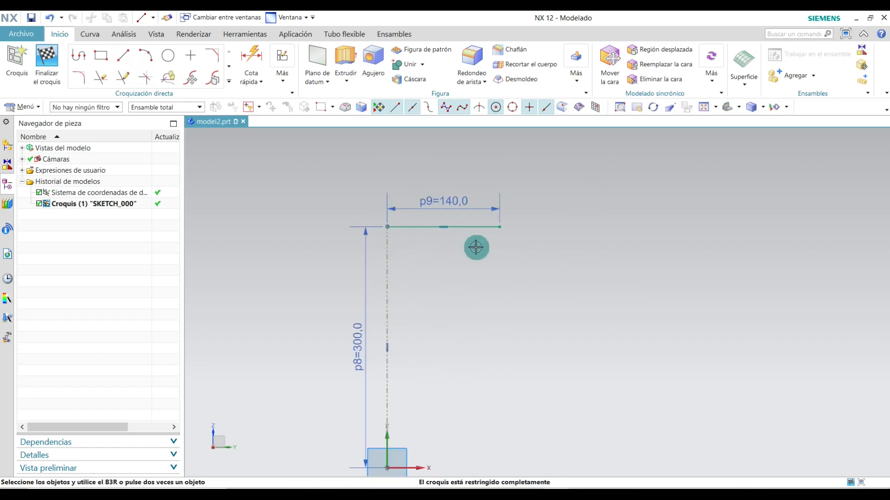
scroll(538, 266, "up", 1)
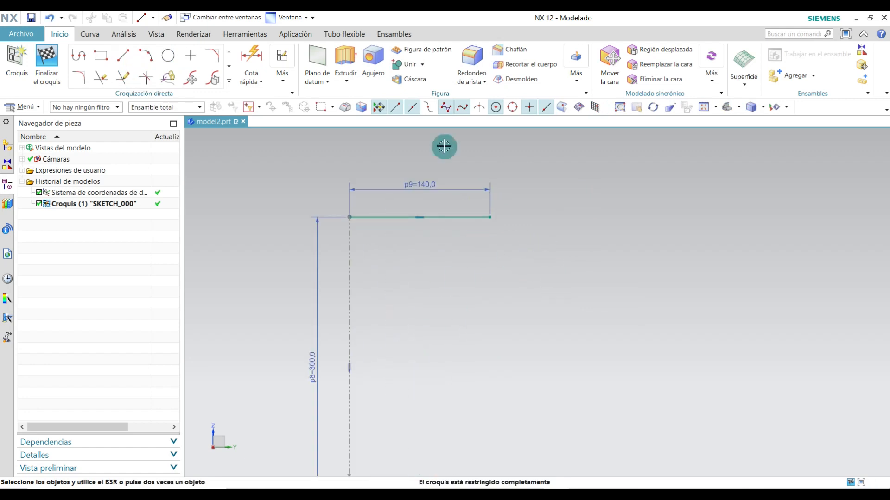
- Draw a 65 mm vertical line downward from the free end of the 140 mm line and move its dimension outside the profile
left_click(123, 55)
left_click(490, 217)
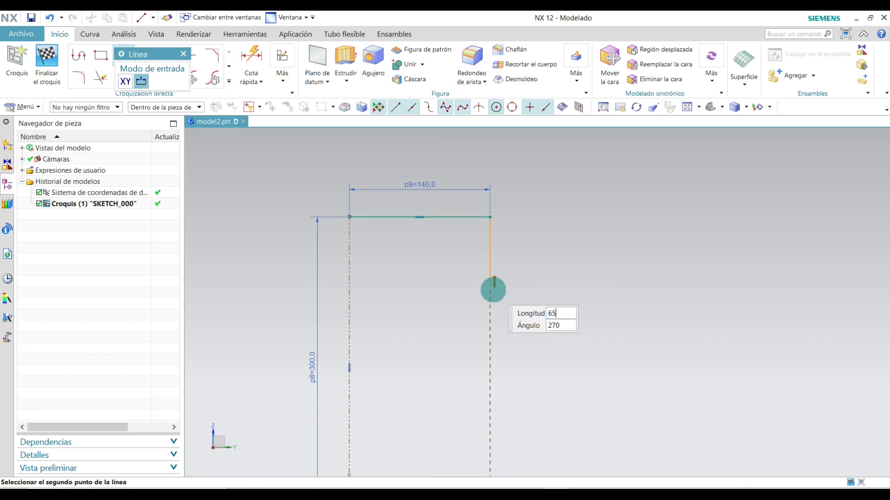
left_click(492, 289)
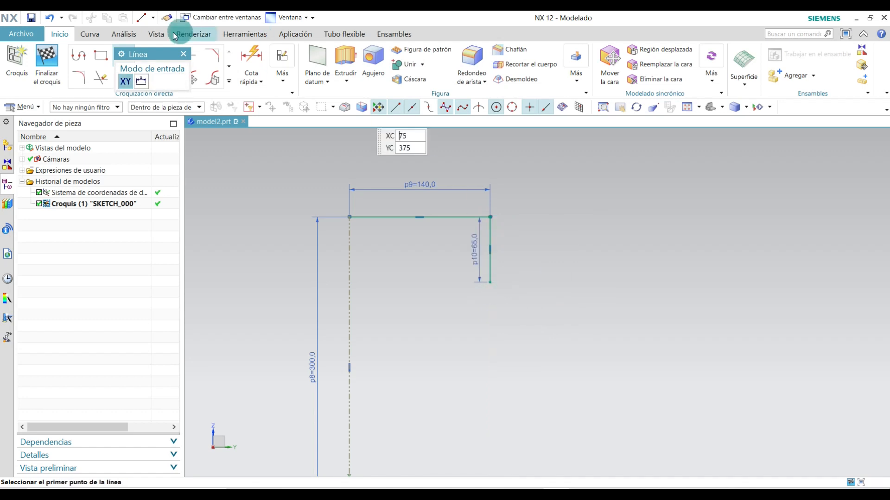
left_click(185, 55)
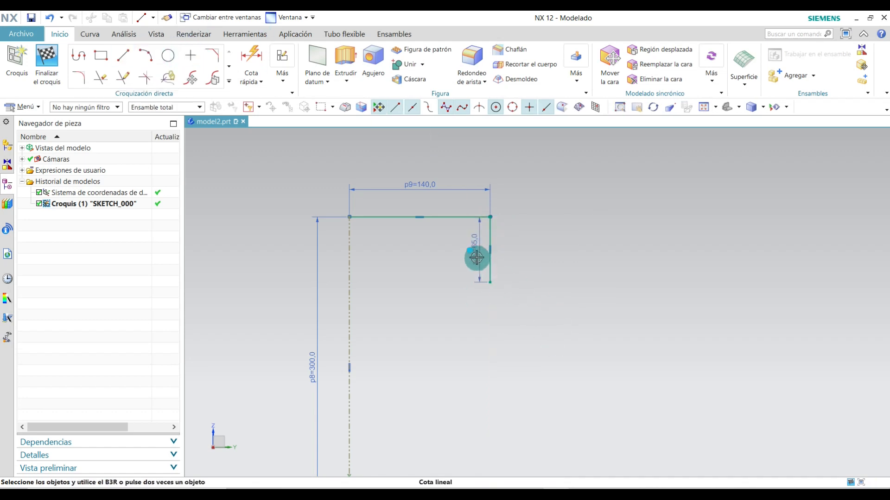
scroll(514, 282, "down", 2)
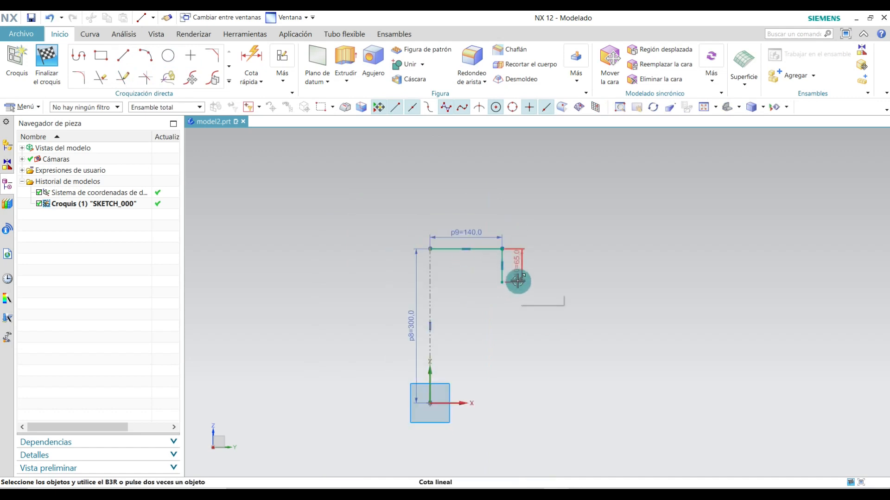
scroll(445, 279, "up", 2)
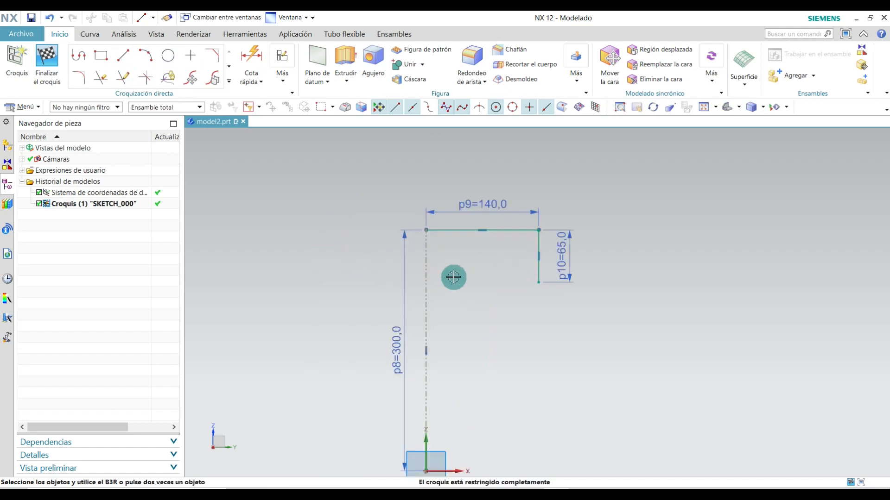
- Draw a 137 mm horizontal line at 0° starting on the reference line, just below the 140 mm line
left_click(123, 58)
scroll(441, 248, "up", 2)
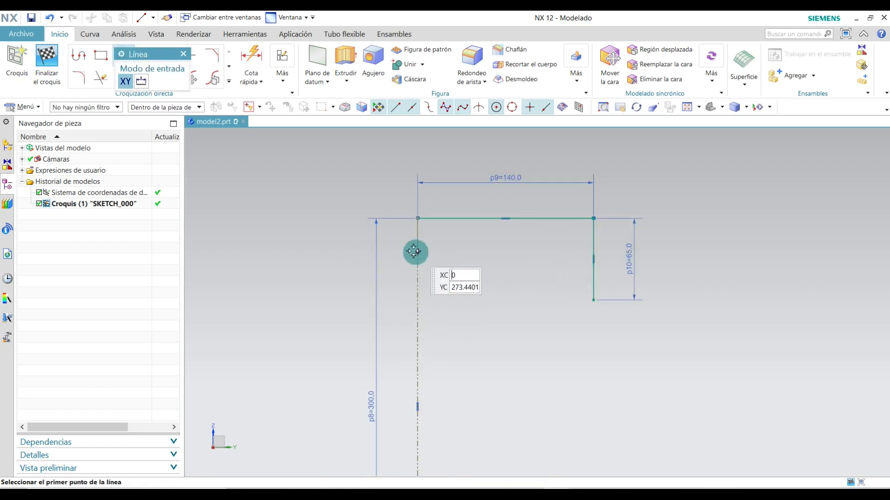
left_click(426, 250)
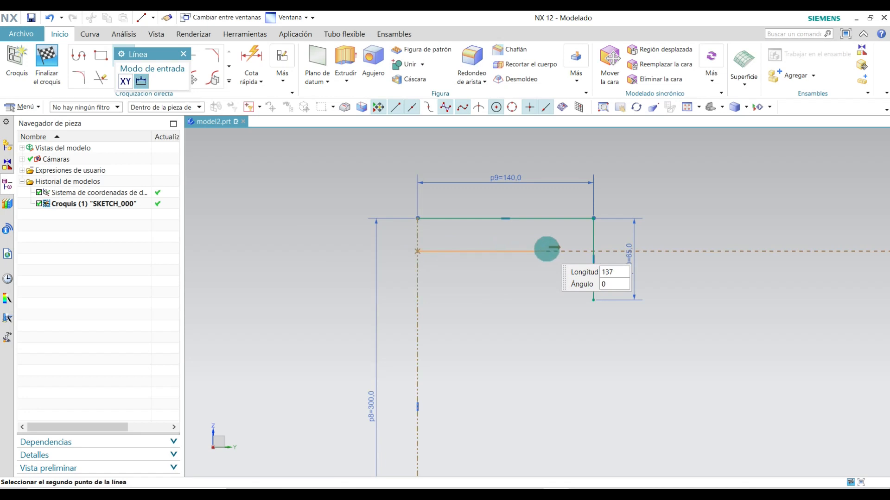
left_click(546, 249)
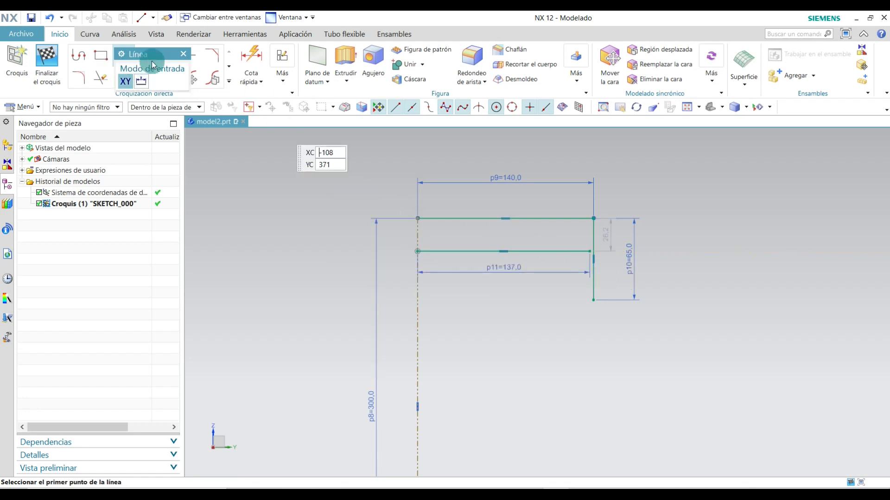
left_click(184, 54)
- Set the distance between the two horizontal lines to 15 mm
scroll(507, 220, "up", 2)
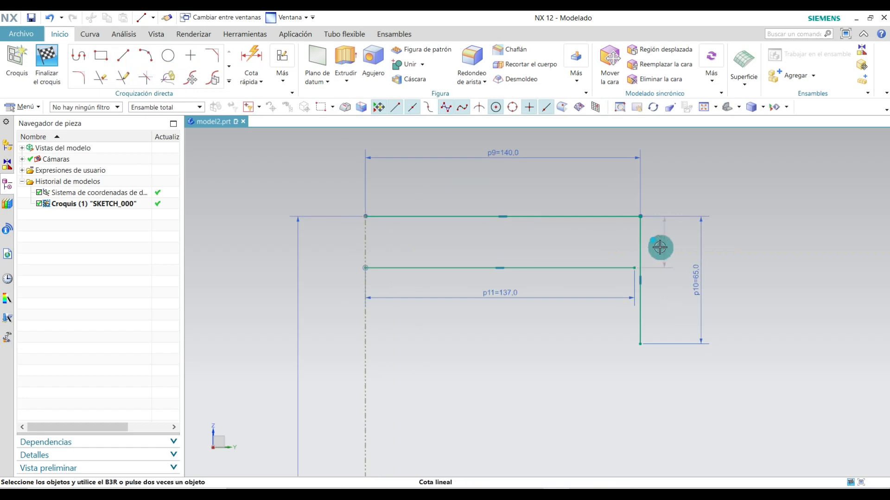
double_click(622, 243)
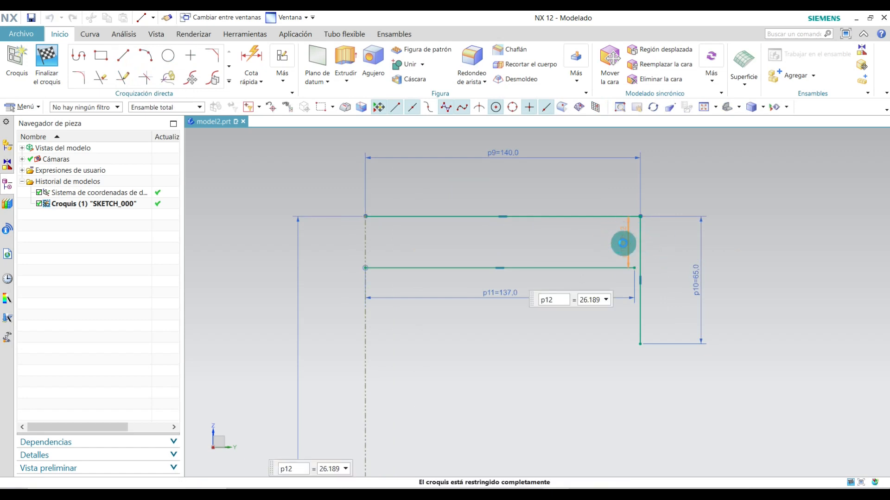
type("15")
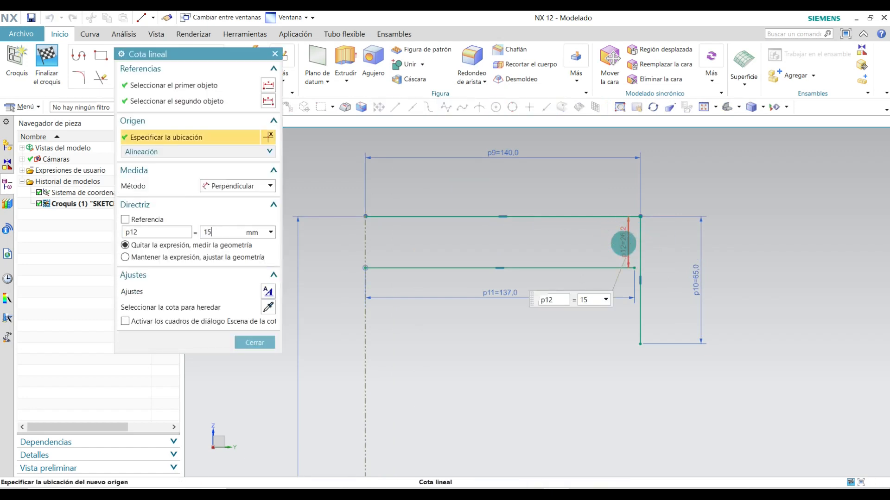
left_click(255, 342)
key("ctrl+f")
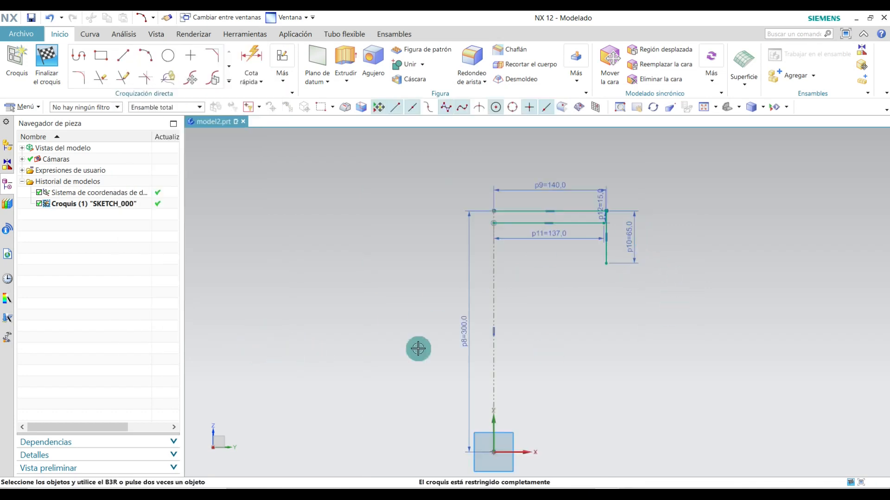
- Draw an outward-bulging arc of radius 120 mm between the ends of the 65 mm line and move its radius dimension clear
left_click(146, 56)
scroll(605, 245, "up", 5)
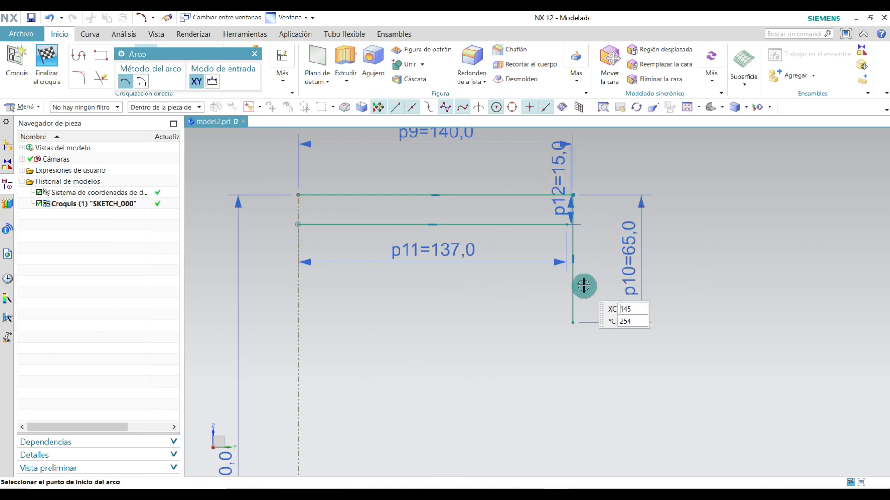
scroll(573, 268, "down", 4)
scroll(571, 211, "up", 4)
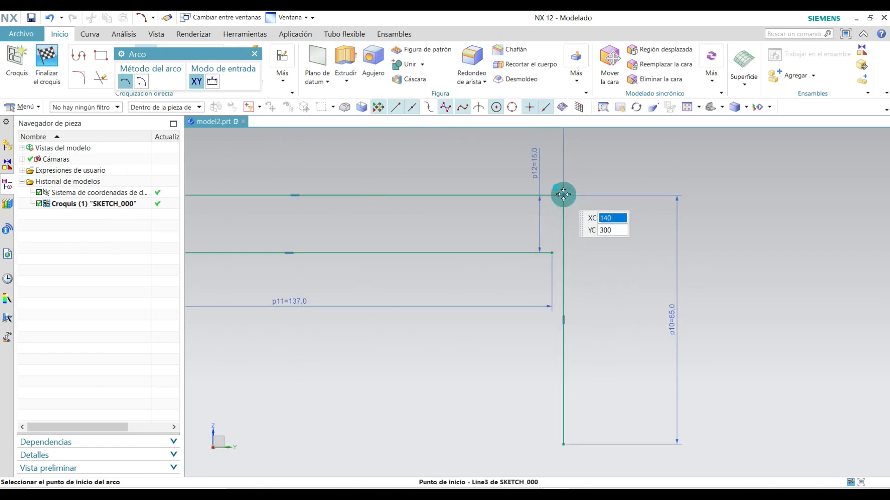
left_click(563, 195)
scroll(587, 200, "down", 4)
scroll(580, 280, "up", 3)
scroll(552, 297, "down", 4)
left_click(558, 267)
scroll(554, 258, "up", 4)
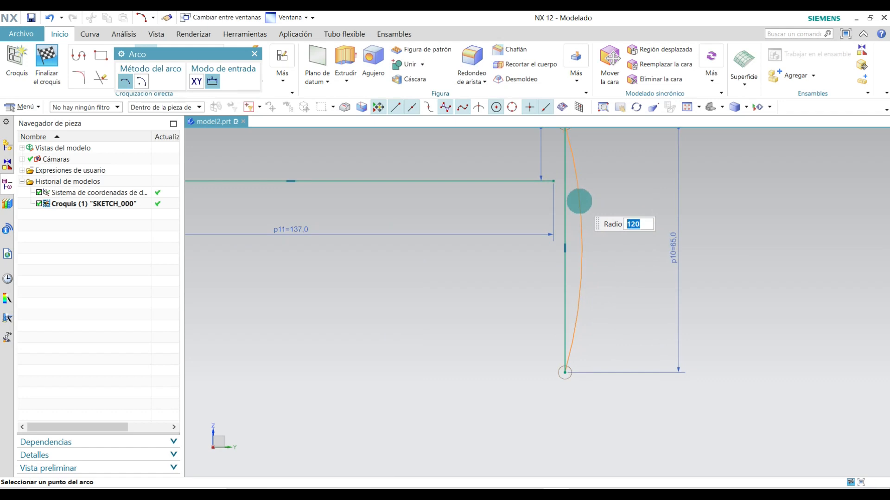
left_click(579, 201)
scroll(576, 199, "down", 2)
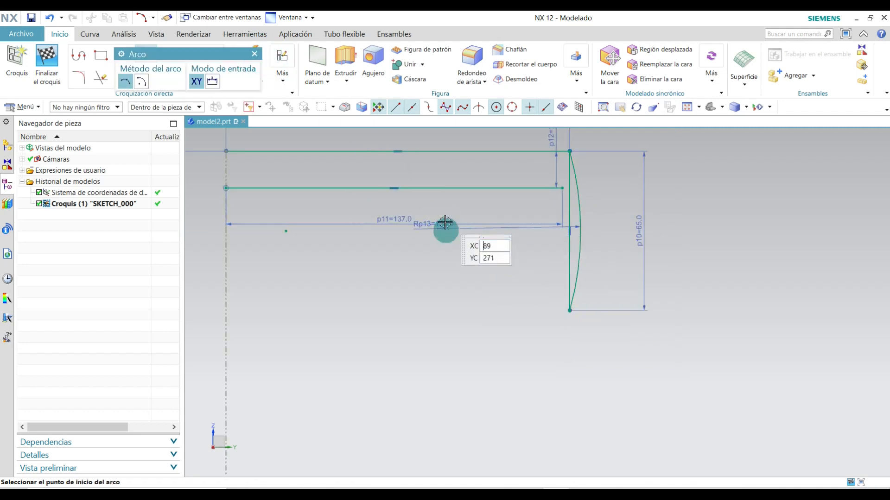
left_click(255, 54)
mouse_move(443, 224)
left_mouse_down()
mouse_move(440, 215)
mouse_move(461, 207)
left_mouse_up()
- Delete the straight 65 mm vertical line, keeping the arc as the outer edge
scroll(572, 218, "up", 2)
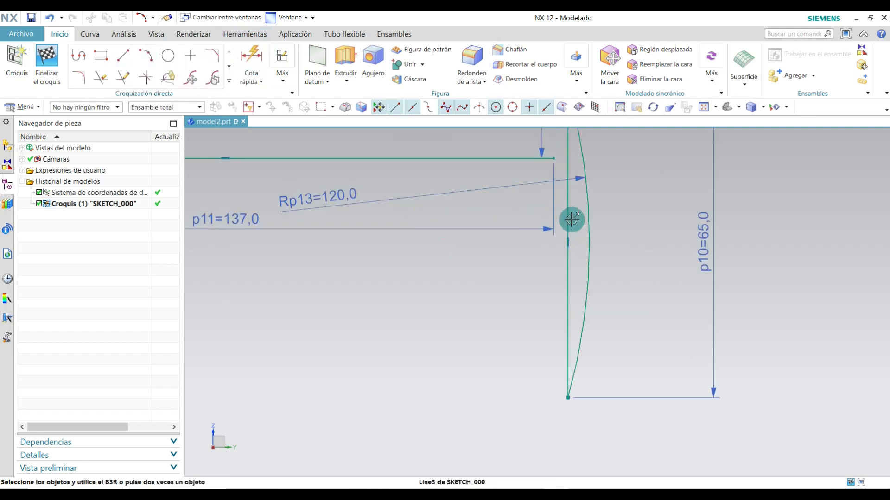
right_click(567, 208)
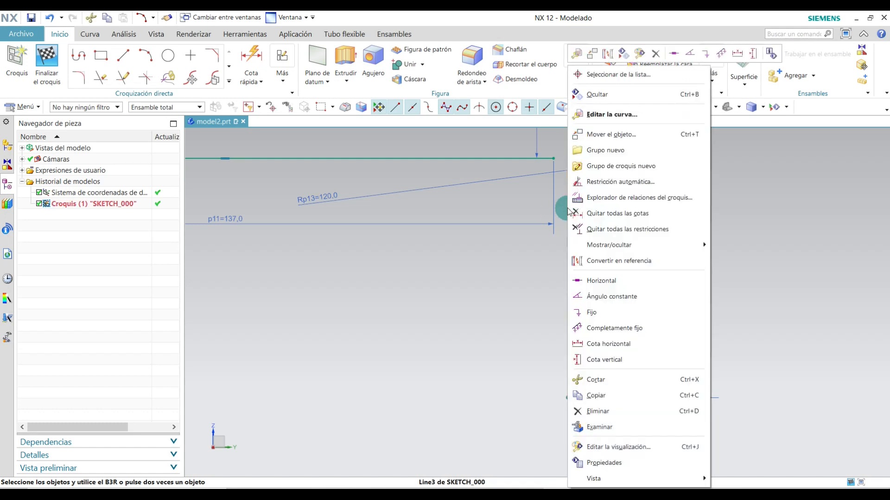
left_click(618, 408)
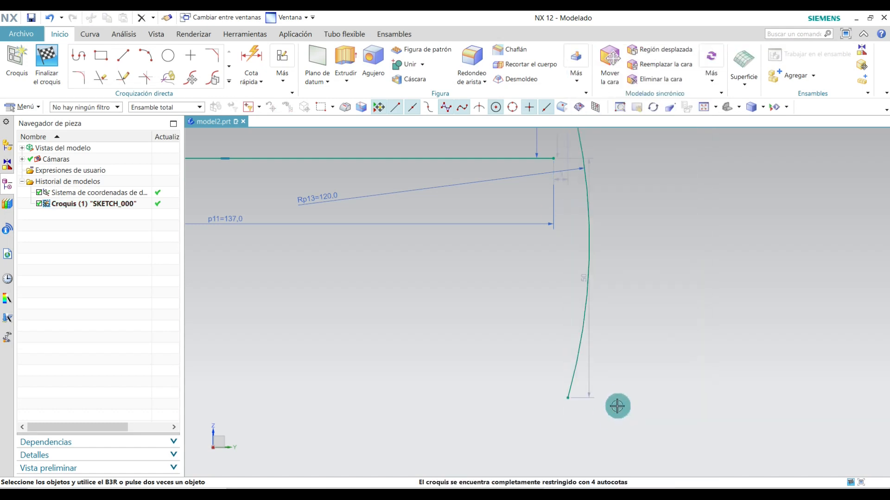
- Draw a 20 mm vertical line downward at 270° from the lower end of the outer arc
scroll(617, 407, "down", 5)
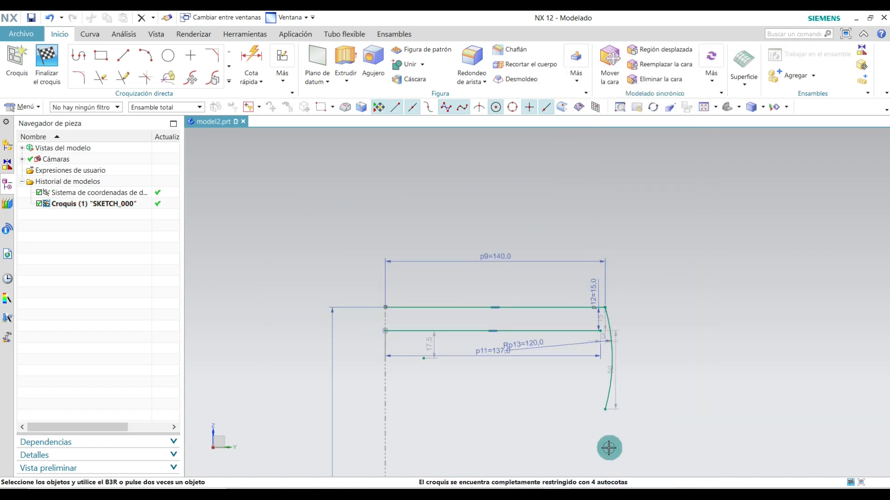
scroll(608, 448, "up", 2)
left_click(123, 55)
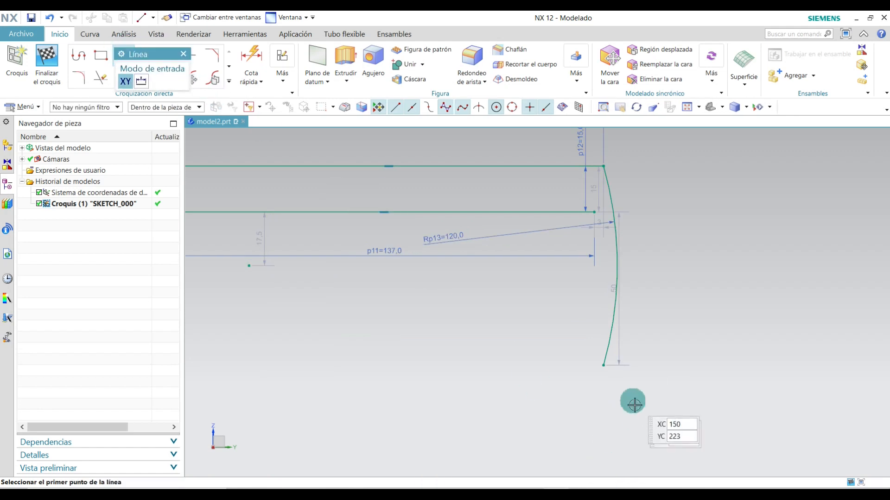
left_click(603, 366)
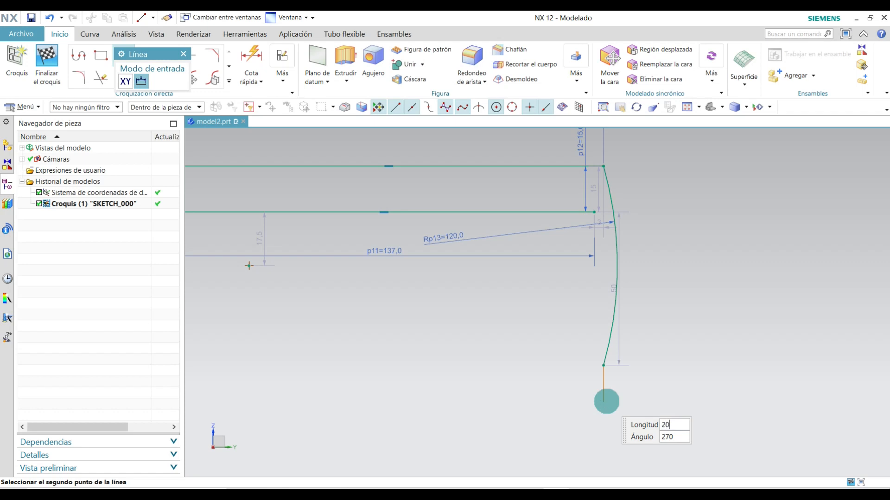
left_click(606, 408)
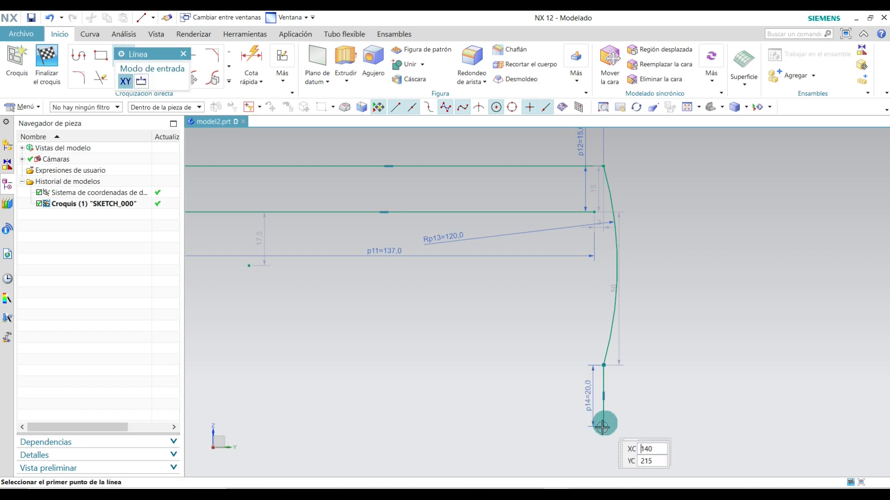
- Draw a 5 mm line at 180° from the lower end of the 20 mm line and move the dimensions clear of the profile
scroll(602, 417, "up", 4)
left_click(613, 400)
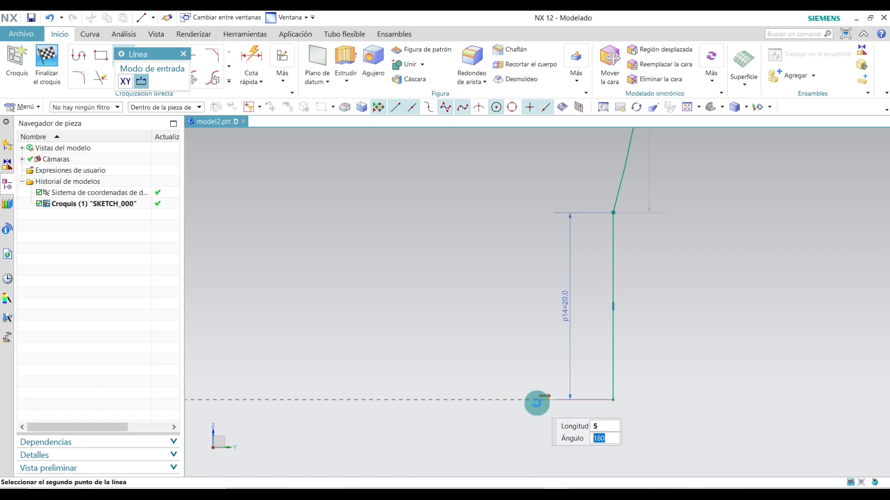
left_click(537, 403)
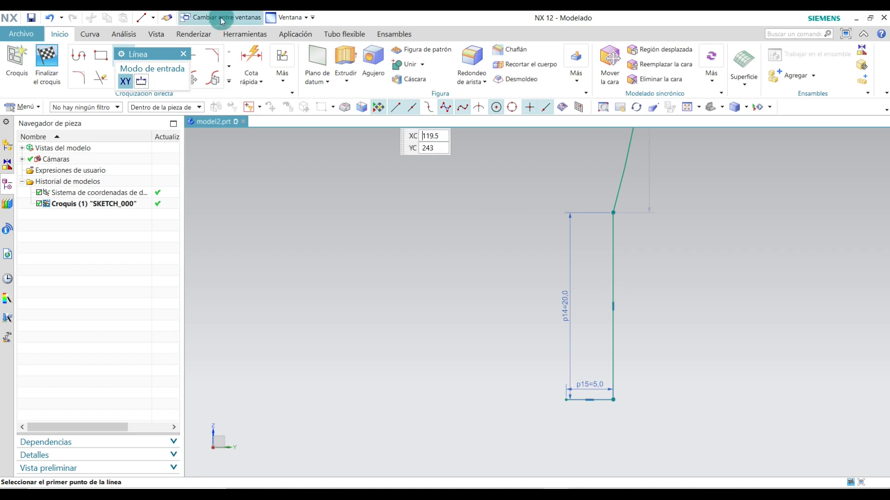
left_click(182, 55)
mouse_move(568, 304)
left_mouse_down()
mouse_move(641, 302)
mouse_move(409, 361)
left_mouse_up()
- Draw a vertical inner line about 26.3 mm long upward at 90° from the free end of the 5 mm line
scroll(639, 371, "down", 3)
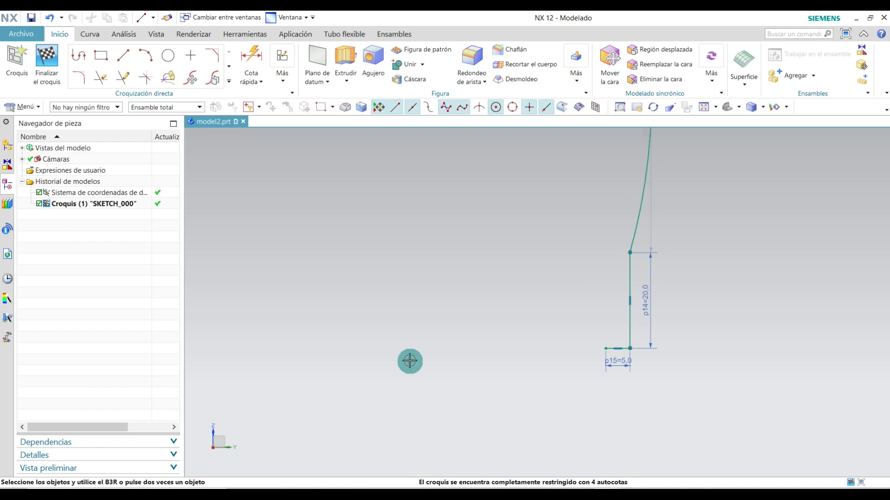
left_click(115, 58)
left_click(606, 348)
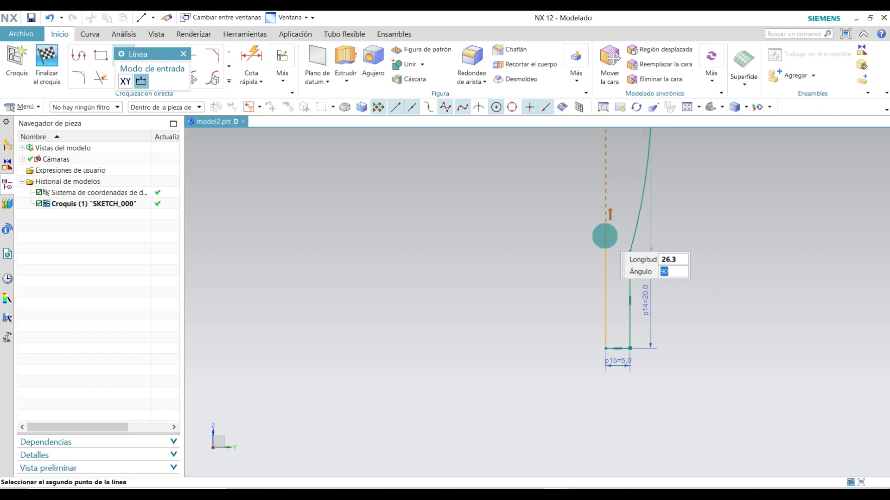
scroll(590, 271, "down", 3)
left_click(602, 260)
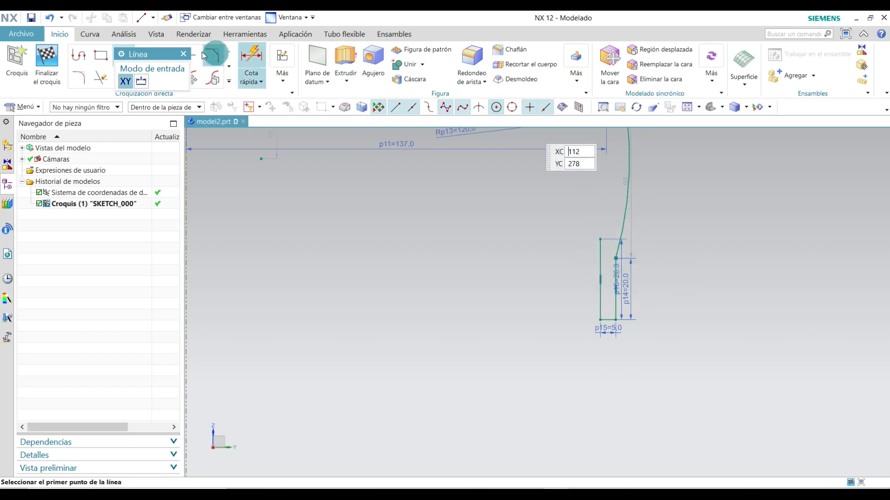
left_click(183, 54)
- Draw an outward-bulging inner arc of about 113.6 mm radius from the 137 mm line's end to the top of the inner vertical line
scroll(386, 311, "down", 1)
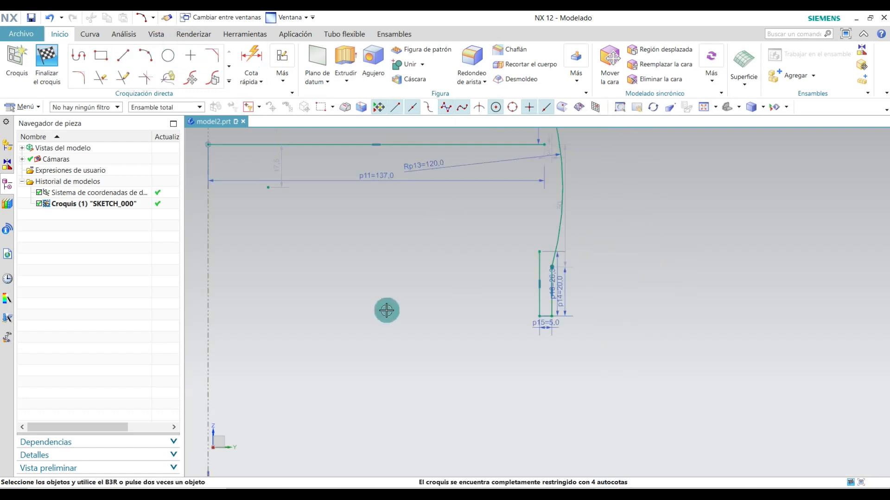
left_click(147, 60)
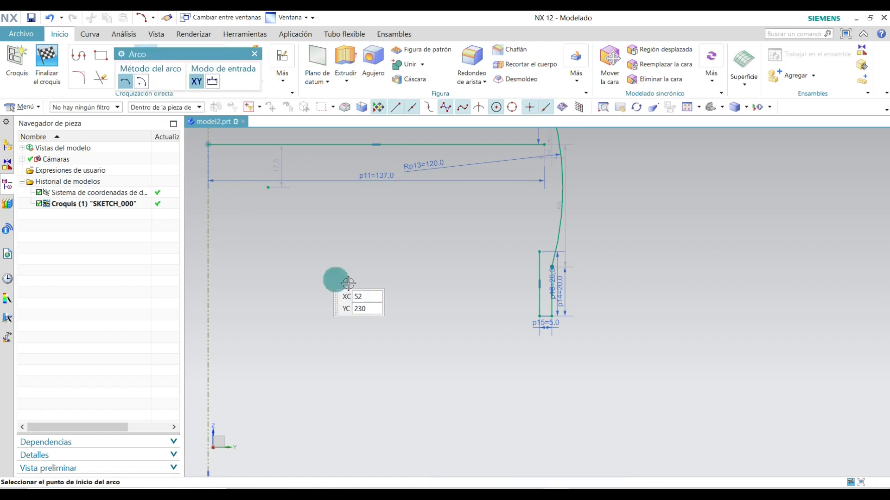
left_click(544, 145)
left_click(539, 251)
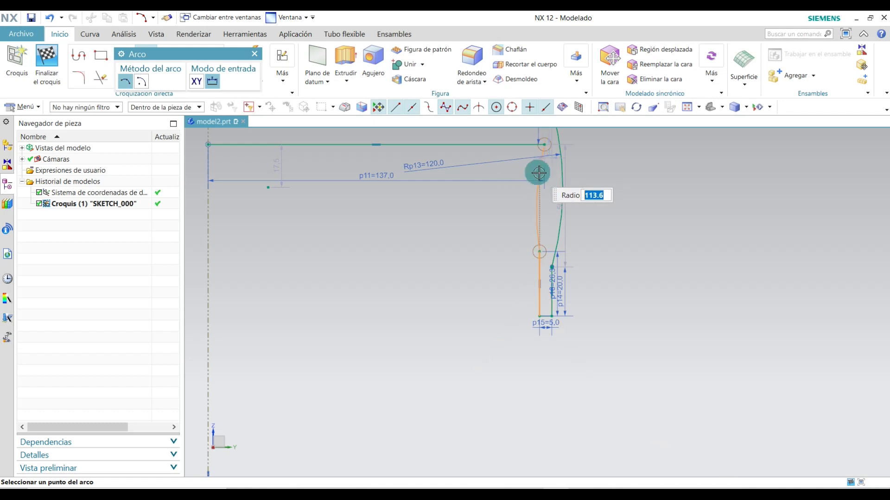
scroll(546, 164, "up", 2)
scroll(545, 167, "down", 2)
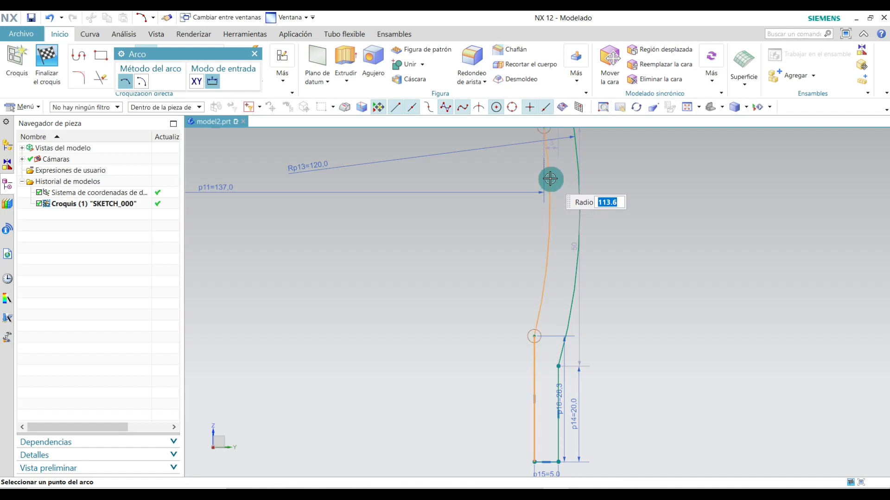
left_click(550, 179)
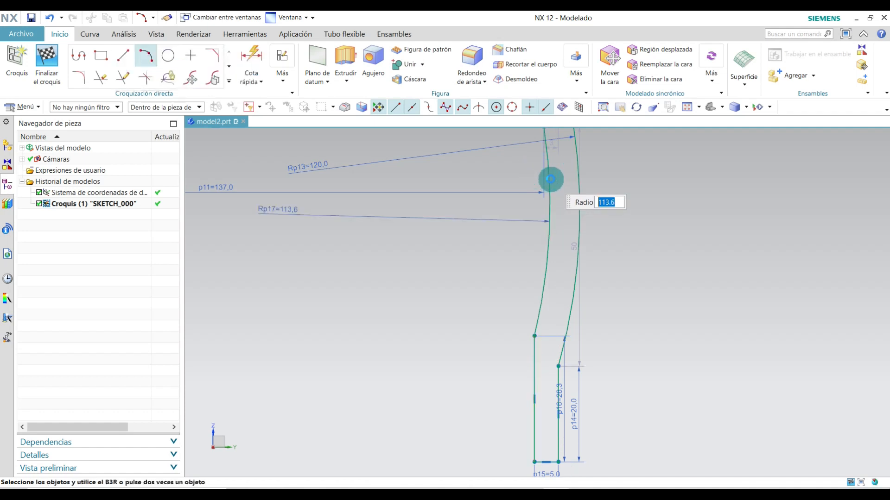
scroll(552, 224, "down", 3)
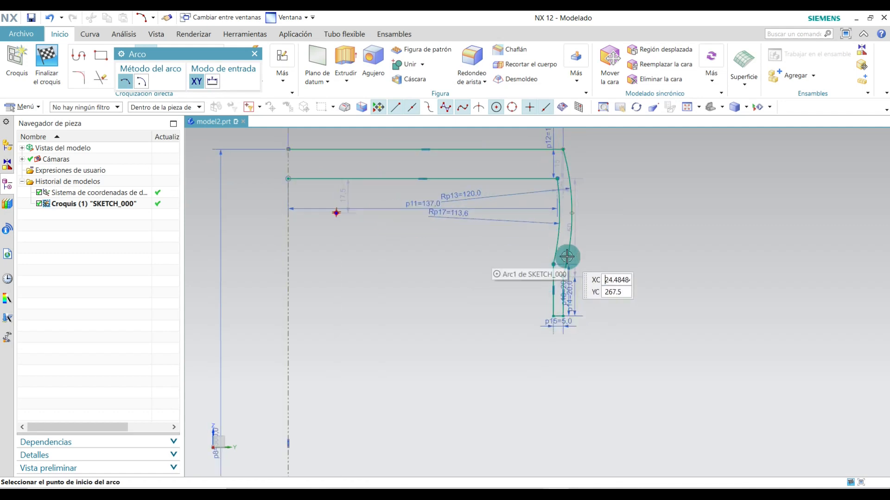
key("Escape")
key("ctrl+z")
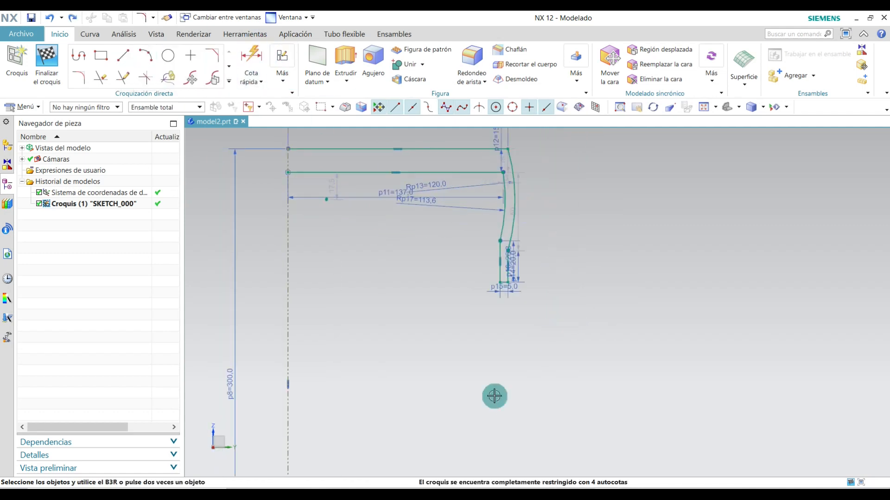
- Fillet the junction between the outer arc and the 20 mm vertical line with a 20 mm radius
scroll(511, 248, "up", 5)
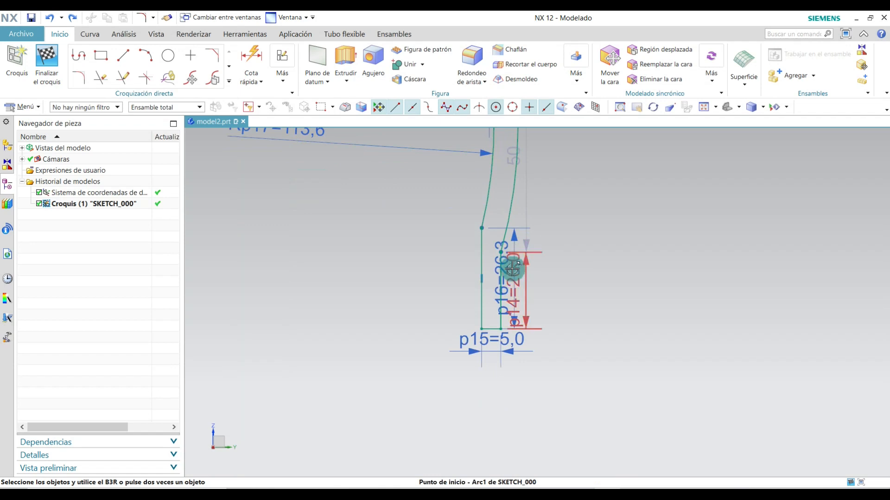
left_click(80, 79)
scroll(480, 233, "up", 3)
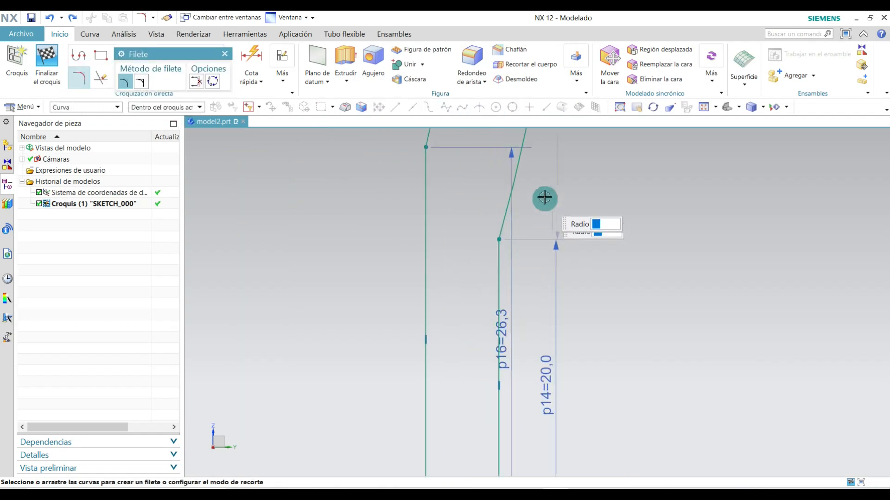
left_click(513, 186)
left_click(500, 253)
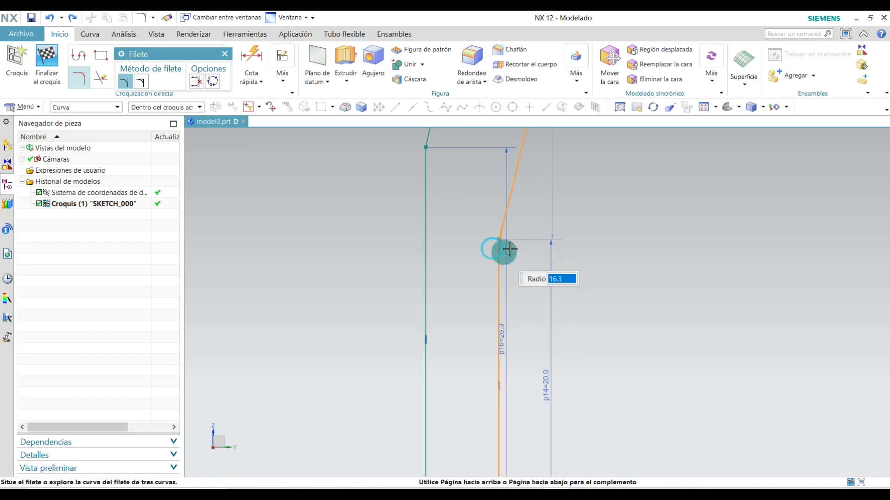
scroll(499, 233, "up", 3)
scroll(499, 232, "up", 3)
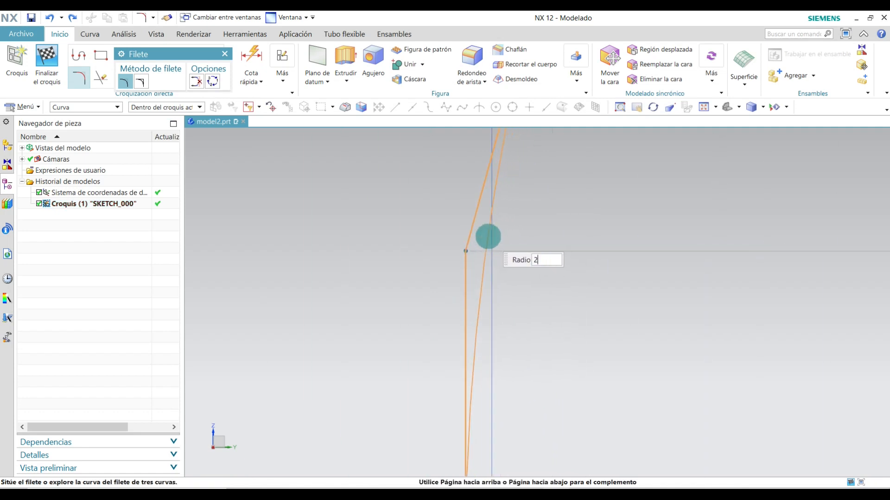
key("Return")
scroll(556, 382, "up", 4)
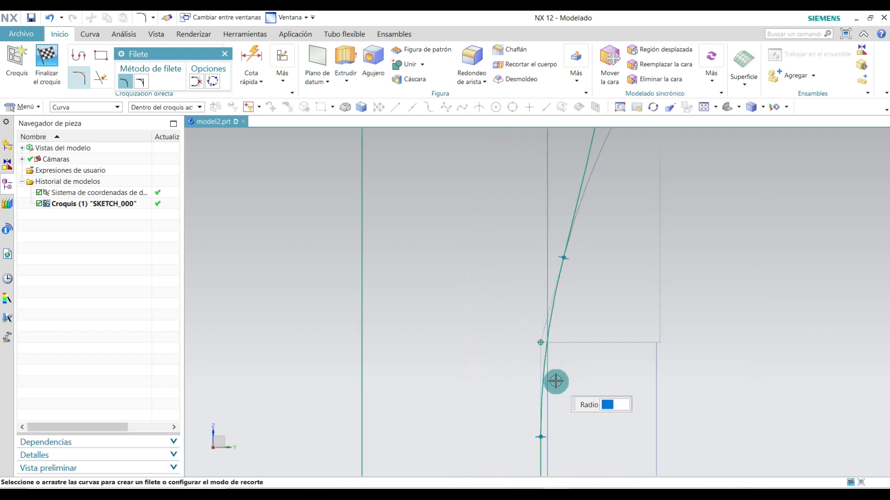
- Fillet the junction between the inner arc and the inner vertical line with a 50 mm radius
scroll(537, 243, "up", 4)
scroll(362, 348, "down", 1)
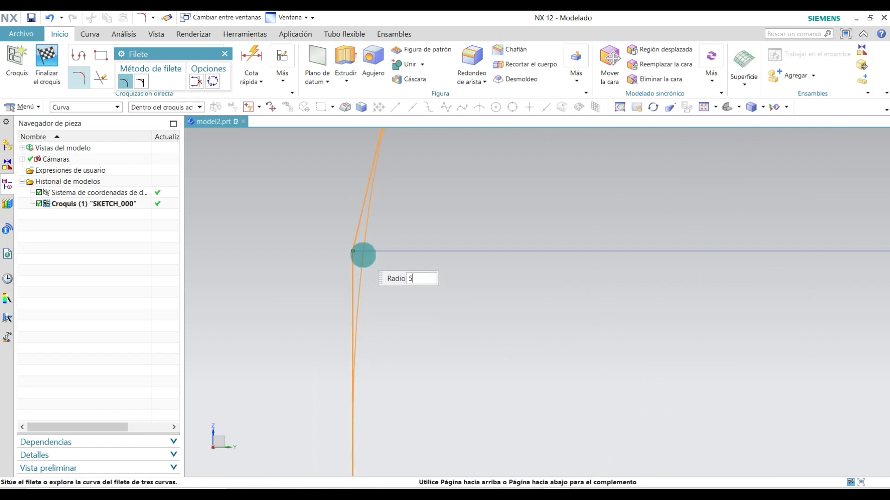
left_click(362, 255)
- Fillet the inner corner between the 137 mm horizontal line and the inner arc with a 5 mm radius
scroll(330, 383, "down", 3)
scroll(358, 207, "down", 5)
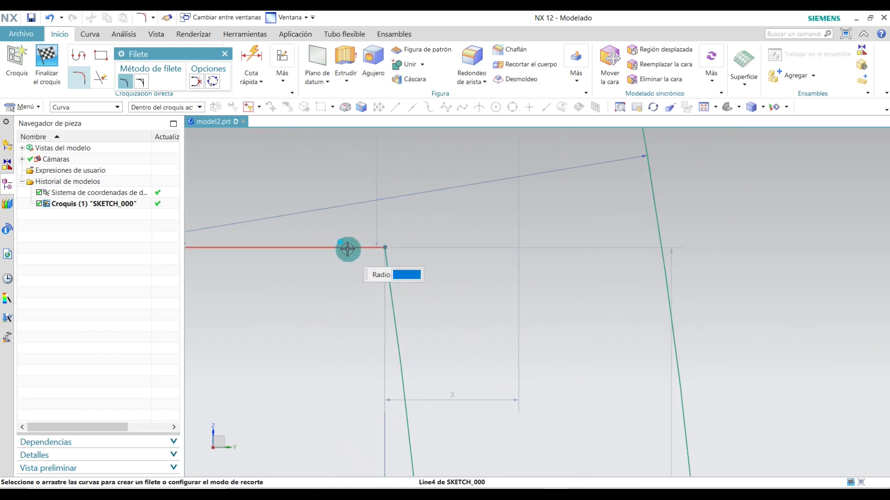
left_click(347, 249)
left_click(392, 299)
scroll(363, 264, "up", 2)
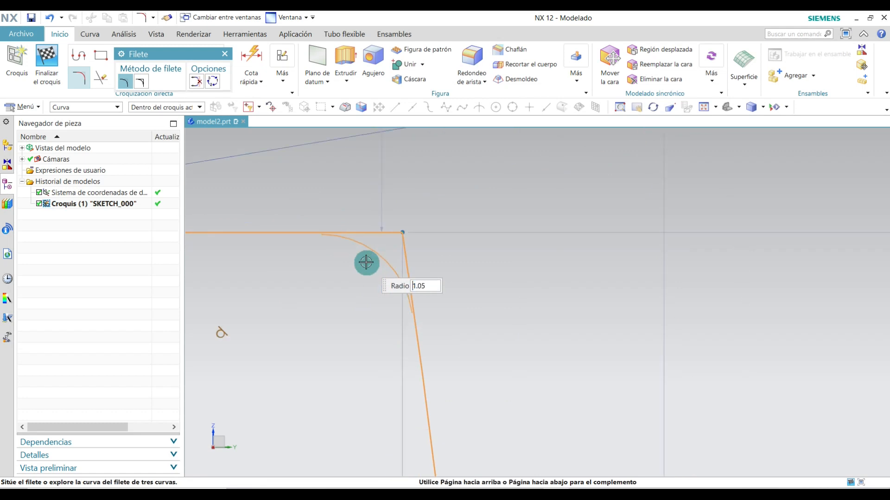
scroll(372, 253, "down", 1)
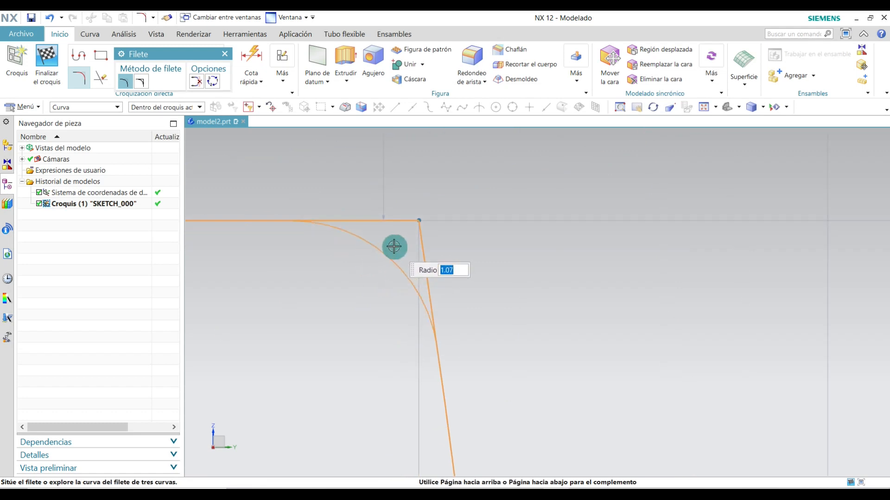
left_click(395, 247)
- Fillet the outer corner between the 140 mm horizontal line and the outer arc with a 5 mm radius
scroll(489, 264, "up", 3)
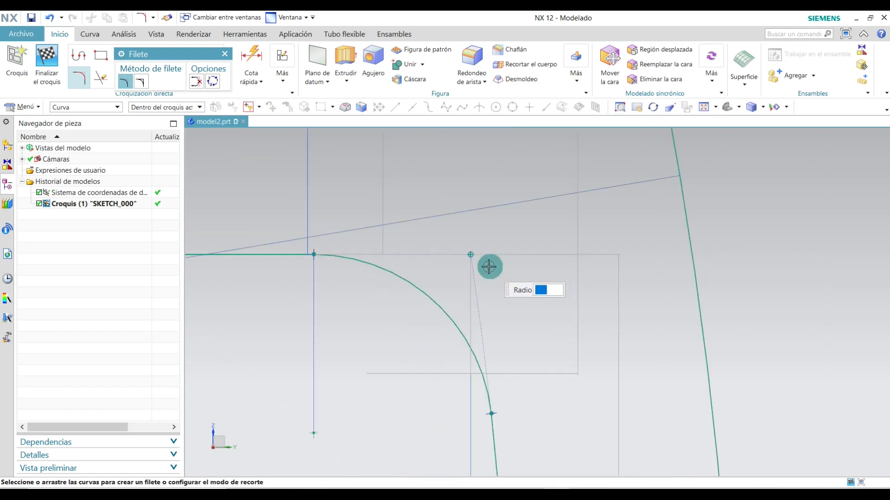
scroll(501, 212, "down", 2)
scroll(492, 290, "down", 3)
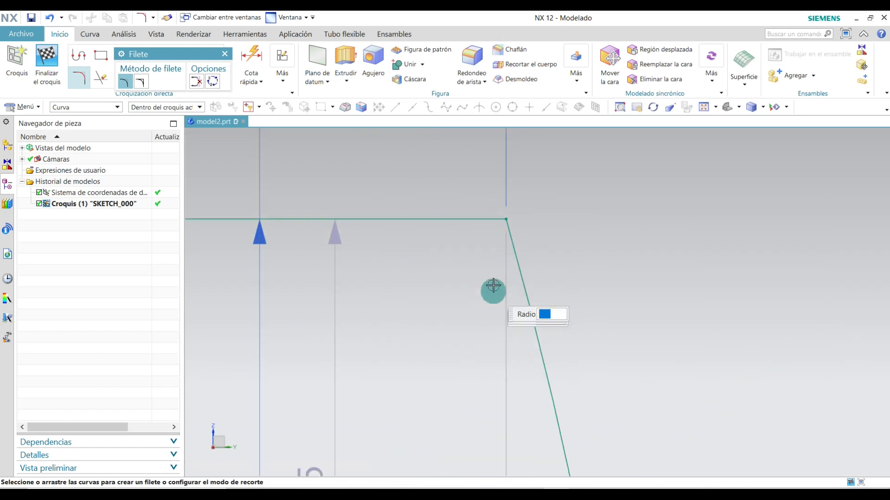
left_click(507, 250)
scroll(504, 232, "down", 3)
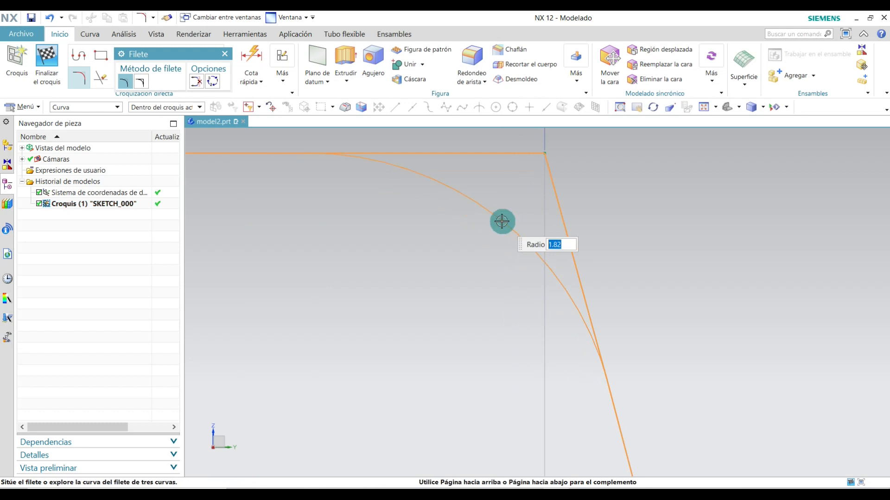
type("5")
key("Return")
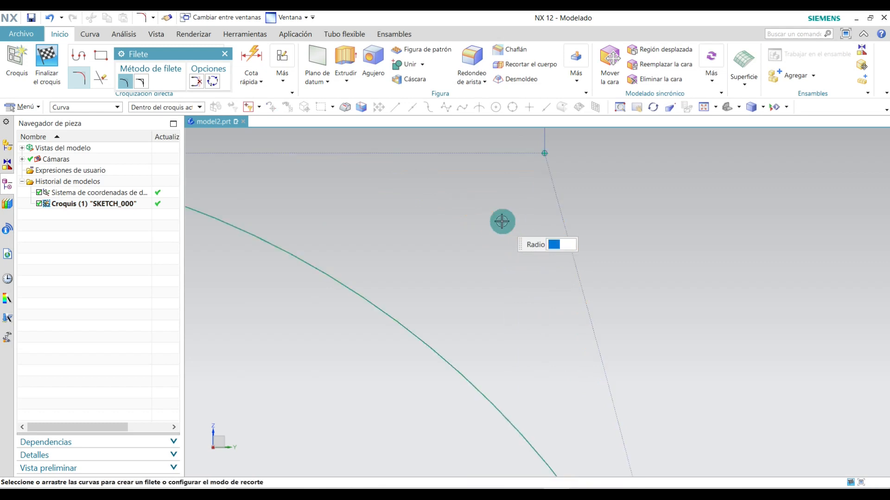
left_click(224, 53)
scroll(611, 258, "up", 5)
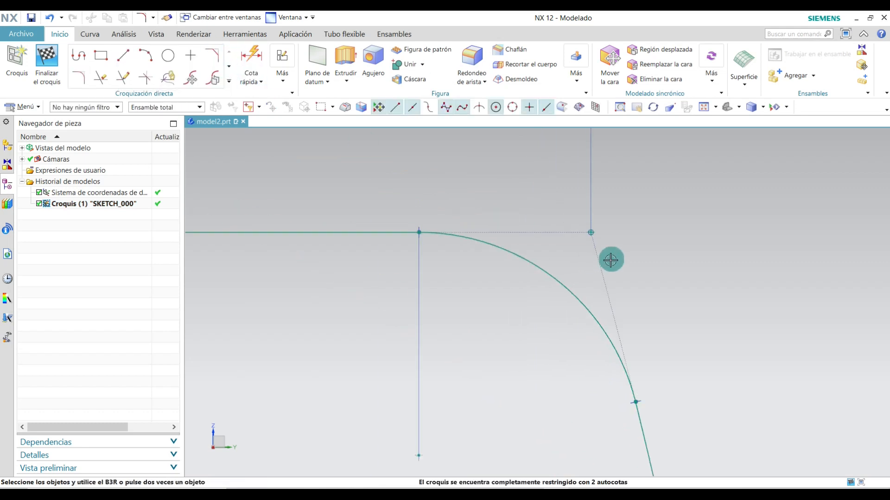
- Mirror the connected curves of the double-walled profile about the vertical reference axis and finish the sketch
scroll(496, 311, "up", 2)
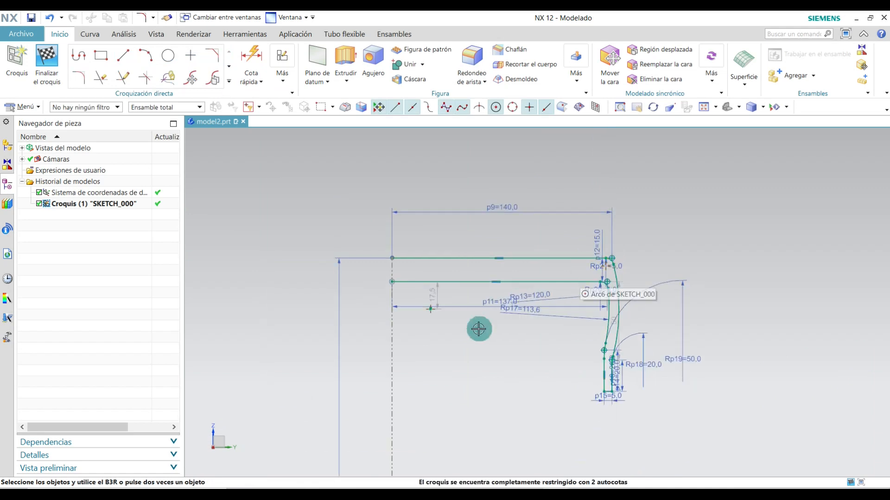
scroll(517, 295, "up", 1)
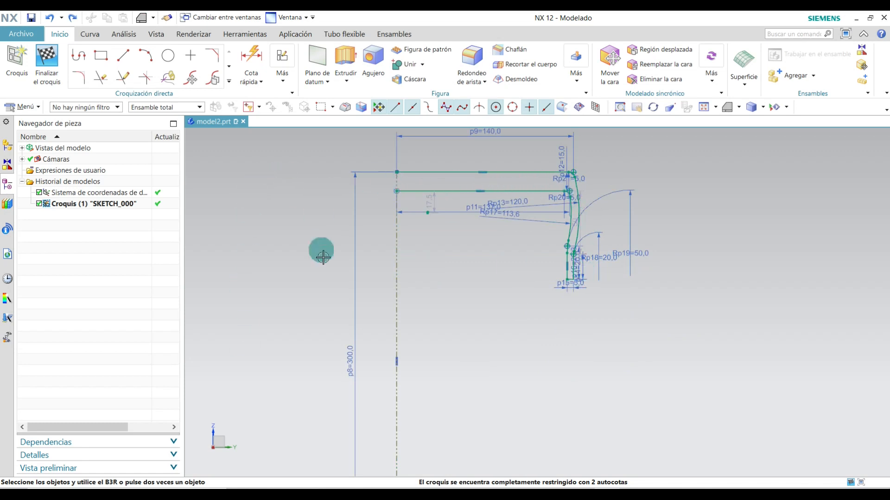
left_click(230, 68)
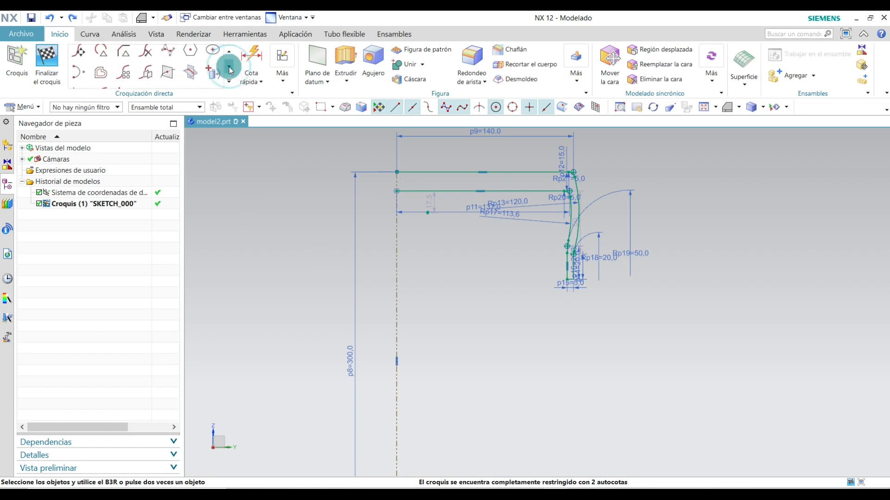
left_click(146, 56)
left_click(169, 121)
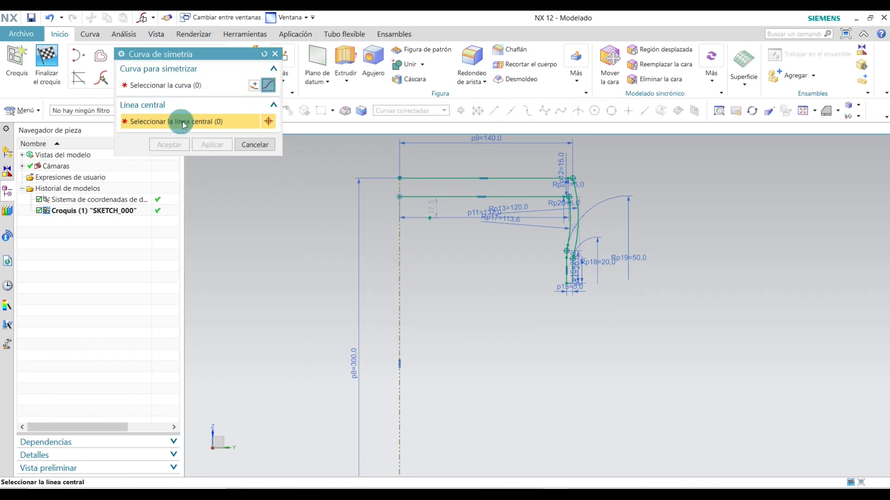
left_click(399, 273)
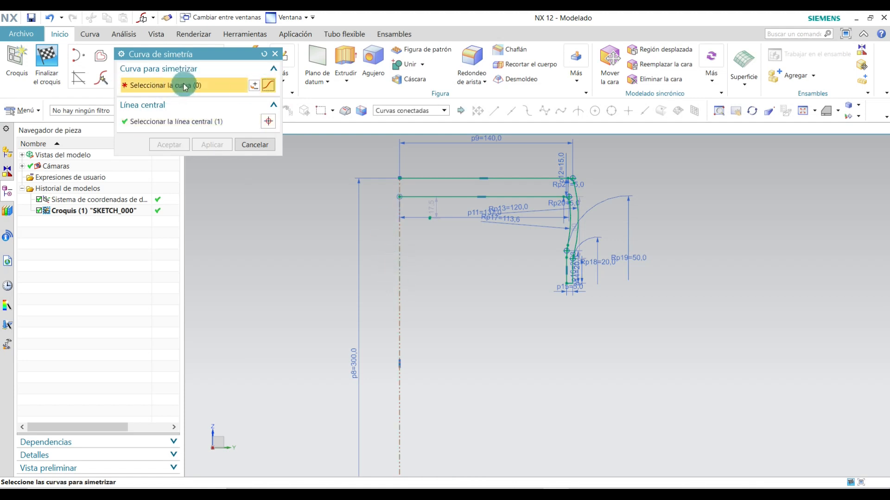
left_click(459, 176)
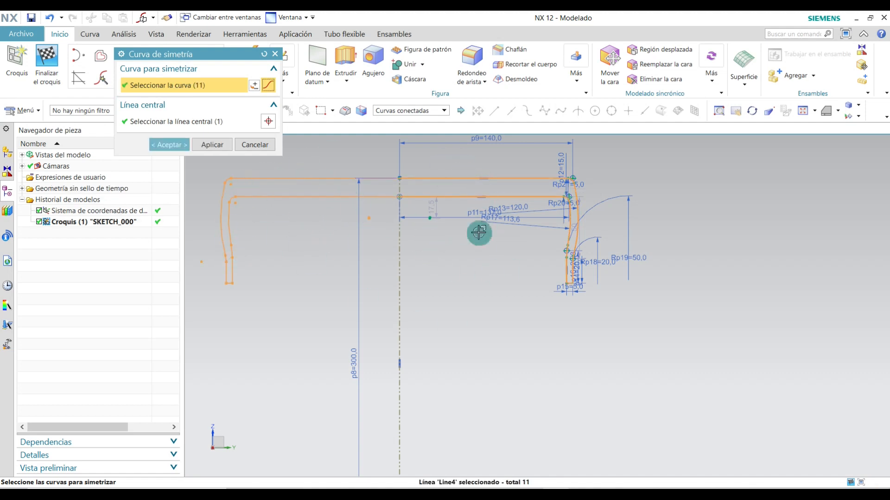
left_click(169, 144)
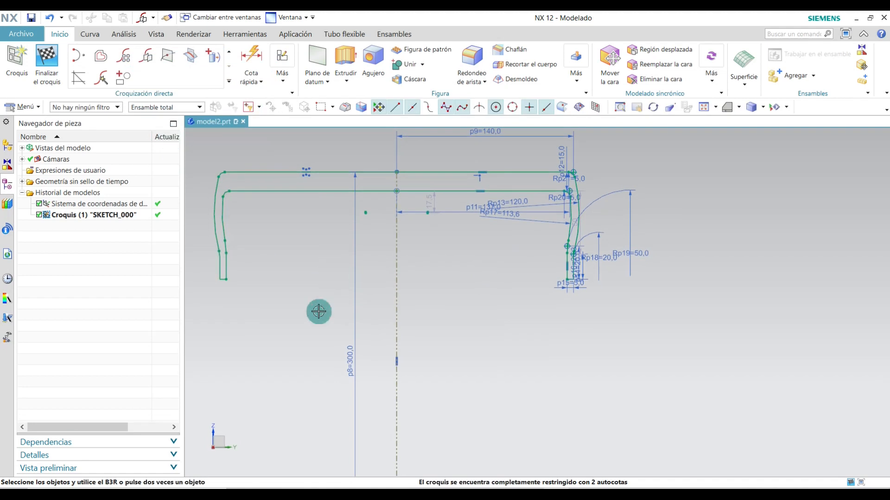
left_click(54, 60)
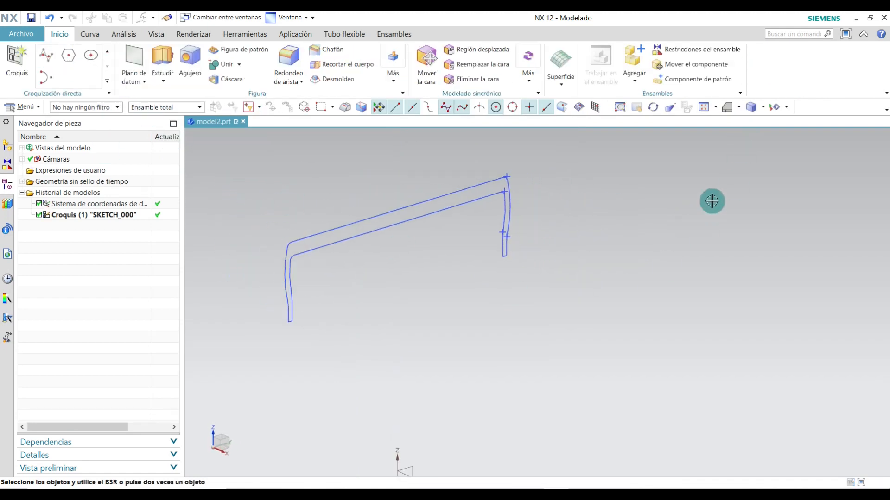
- Revolve the whole profile sketch from 0 to 360° about the Y axis through the coordinate system origin, in isometric view
left_click(738, 107)
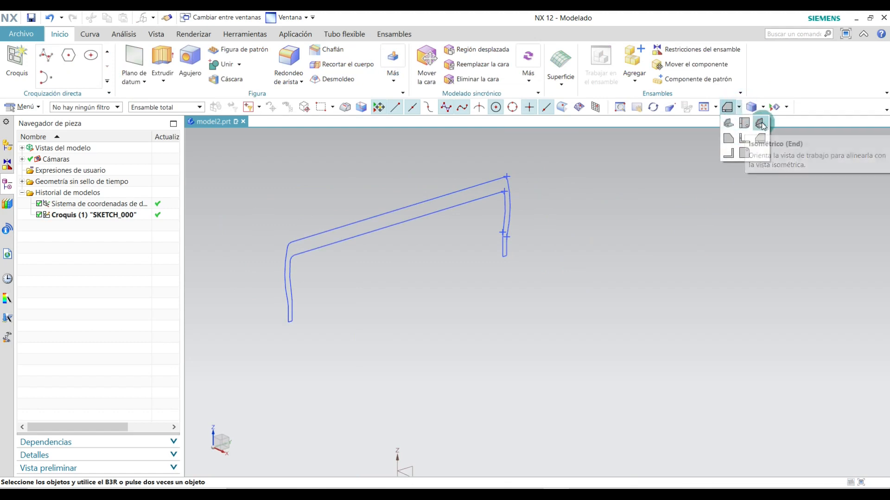
left_click(761, 123)
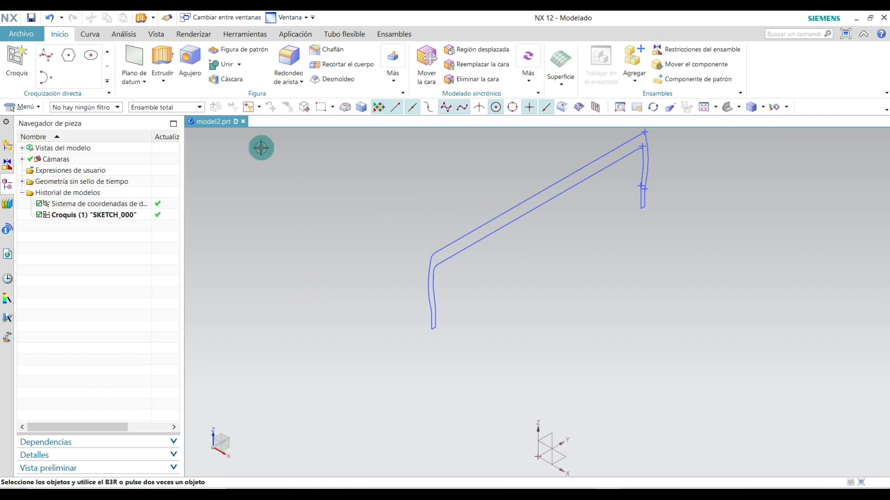
left_click(163, 81)
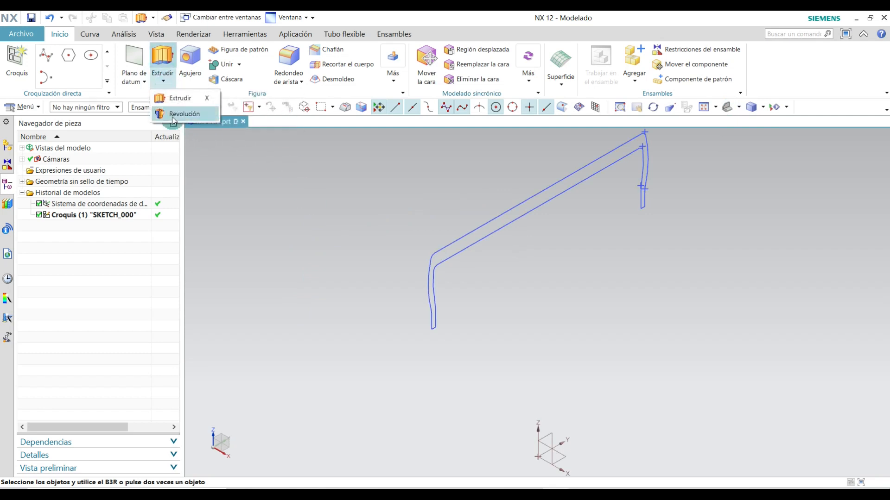
left_click(182, 115)
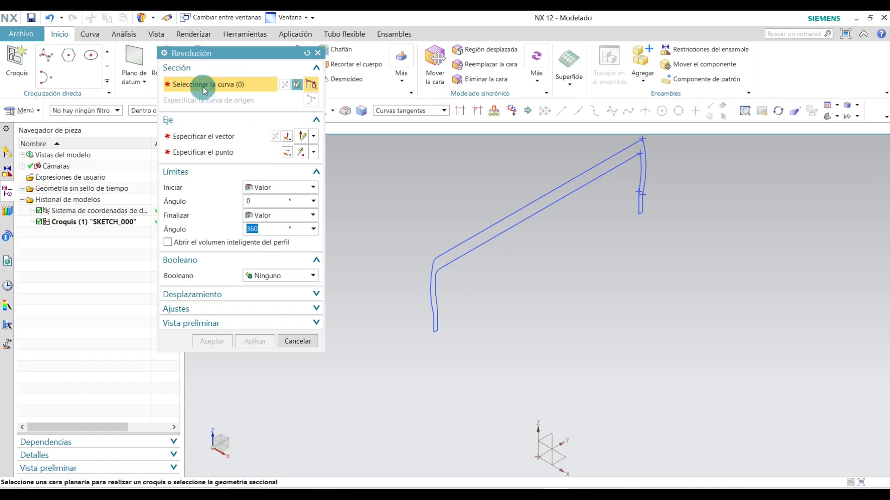
left_click(80, 224)
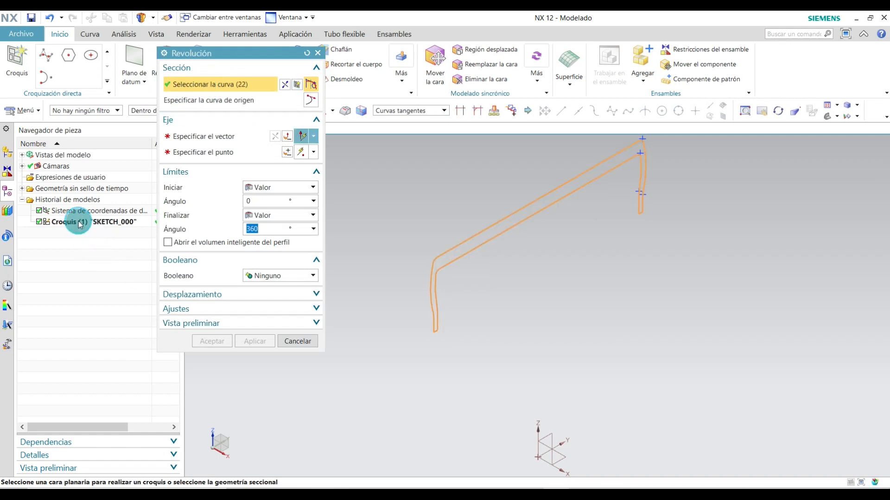
left_click(212, 141)
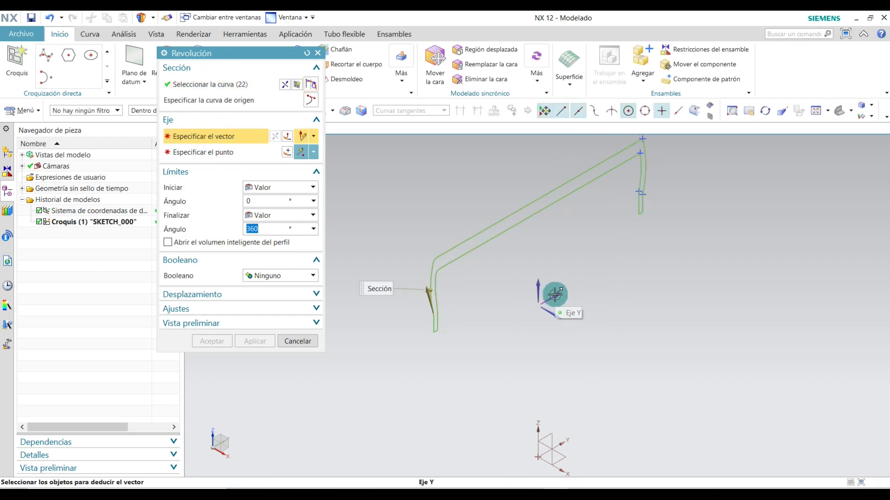
left_click(555, 295)
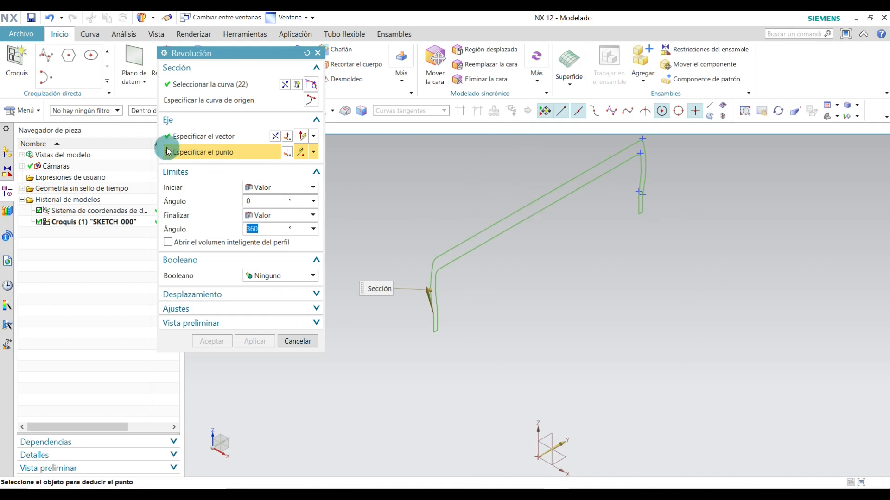
left_click(540, 458)
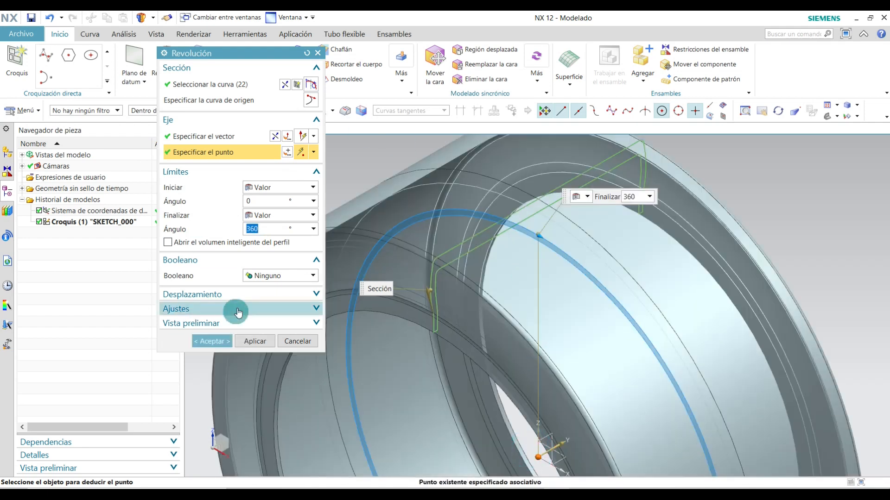
left_click(219, 342)
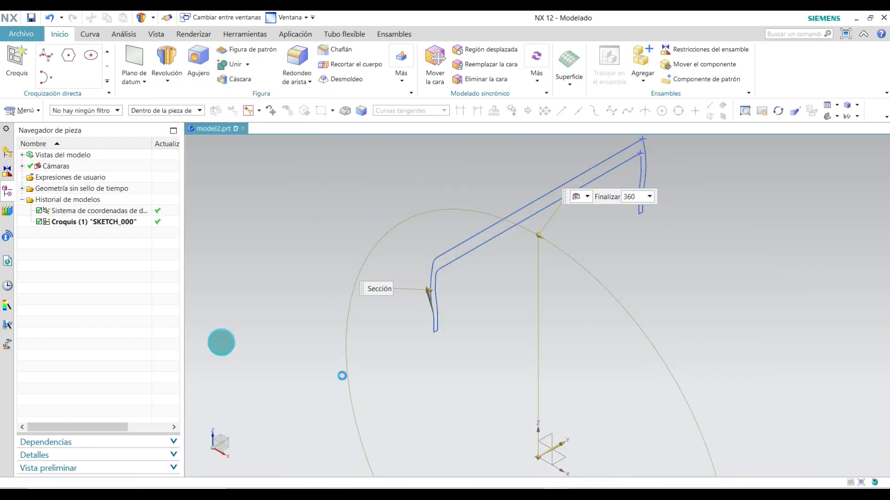
- Create a Tangente datum plane with subtype Punto pasante, tangent to the outer cylindrical face at the midpoint of the upper profile line
left_click(729, 108)
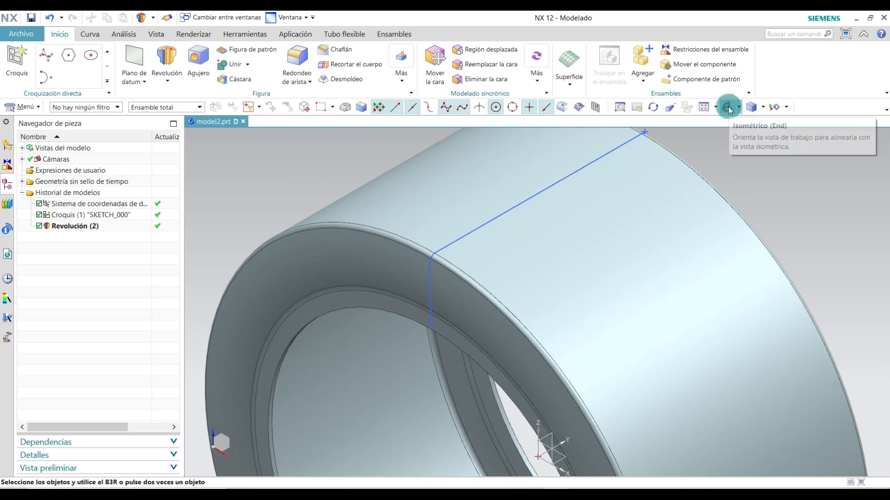
middle_click_drag(753, 410, 753, 167)
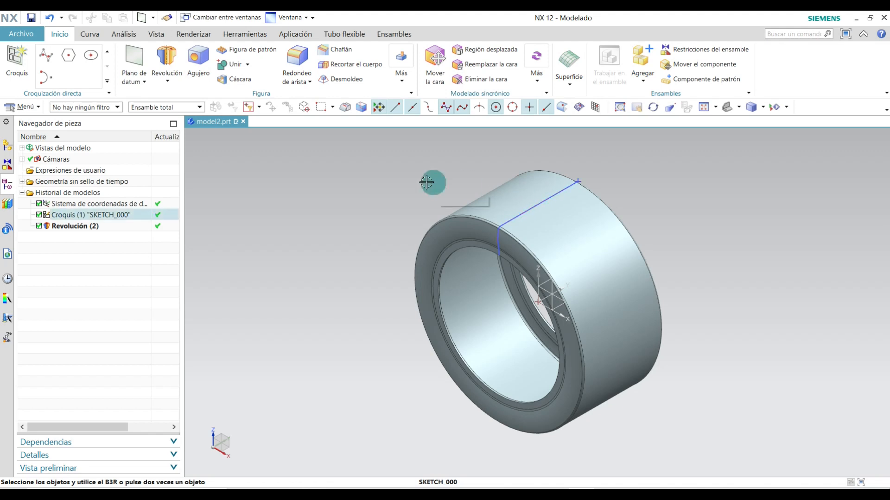
left_click(145, 83)
left_click(147, 98)
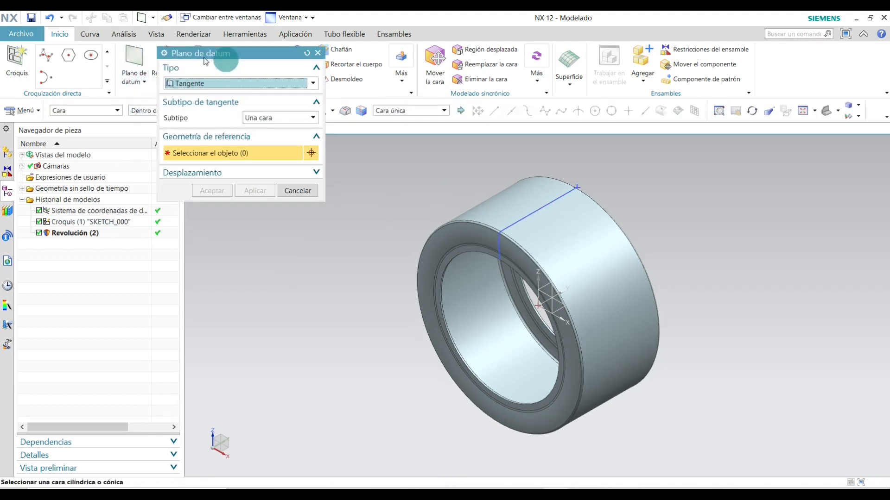
left_click(252, 83)
left_click(190, 157)
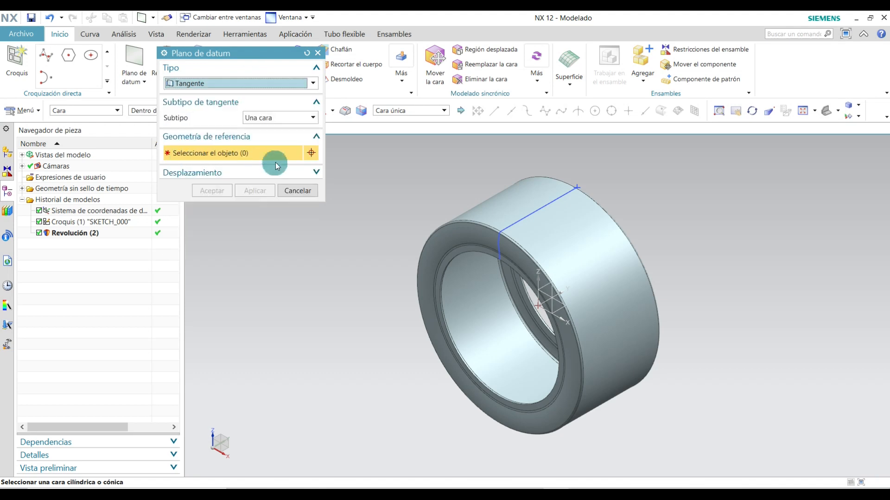
left_click(290, 119)
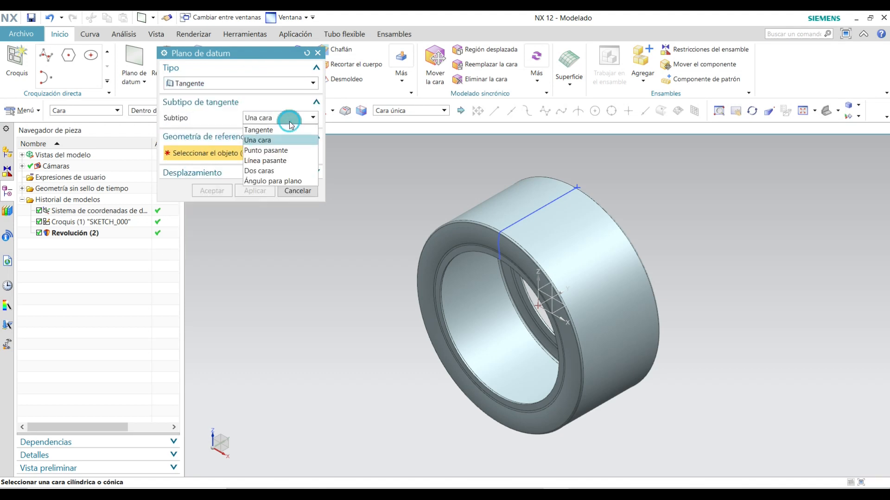
left_click(267, 151)
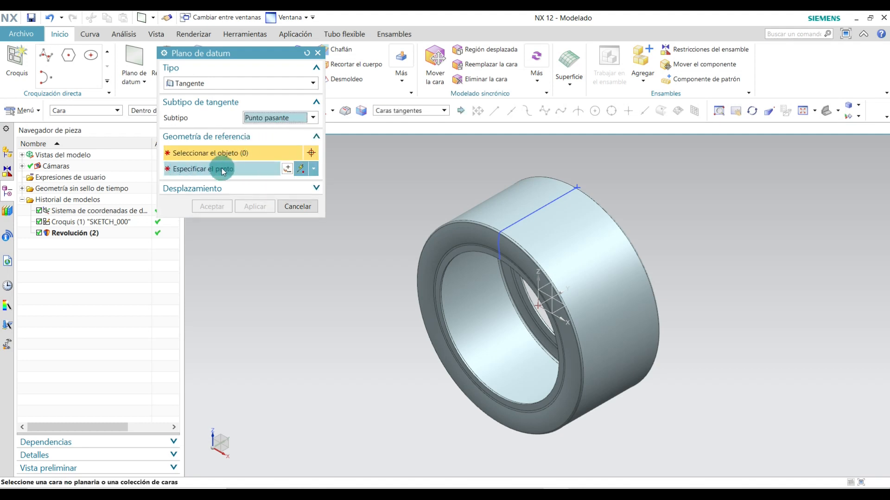
left_click(223, 170)
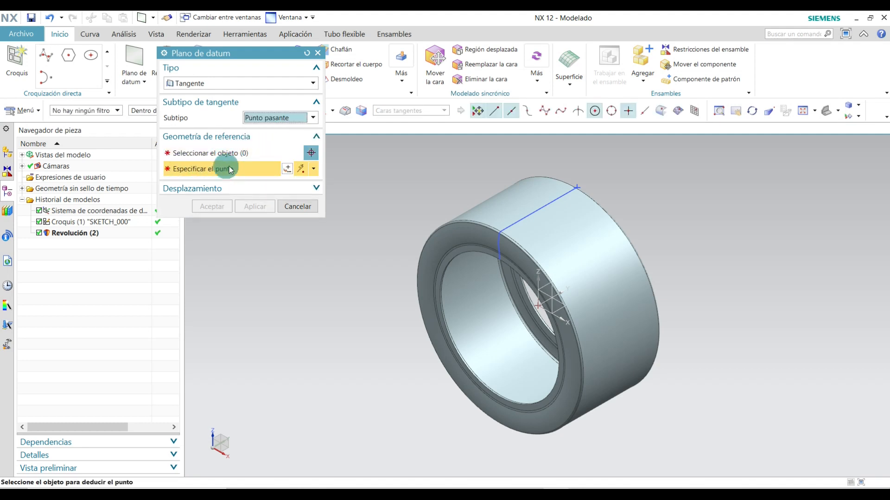
left_click(537, 209)
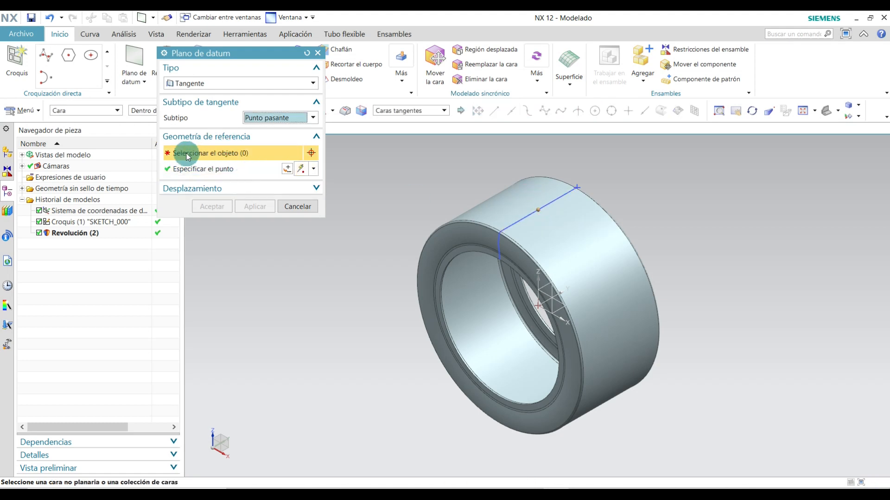
left_click(529, 203)
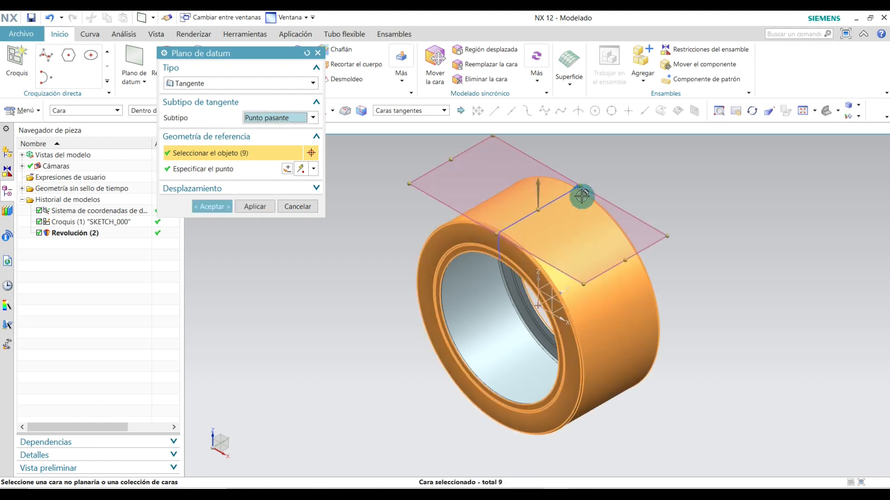
left_click(216, 205)
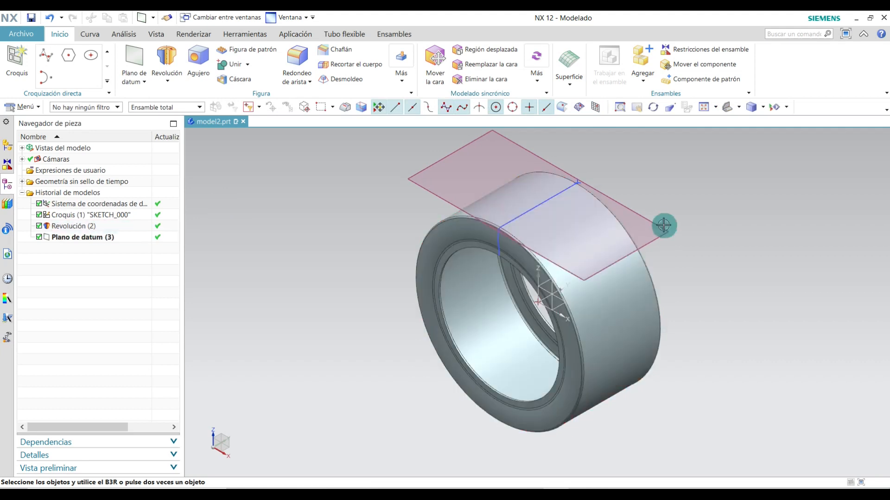
left_click(541, 183)
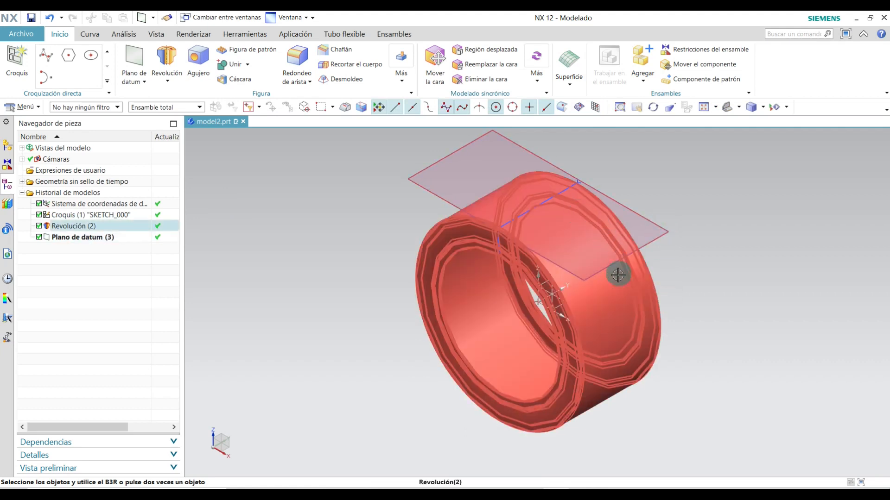
key("ctrl+z")
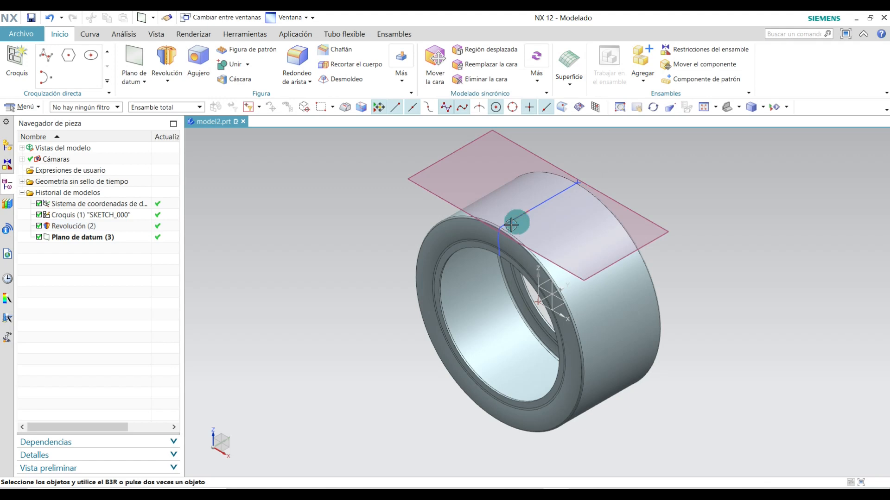
- Create a new sketch on the tangent datum plane above the revolved body
left_click(17, 62)
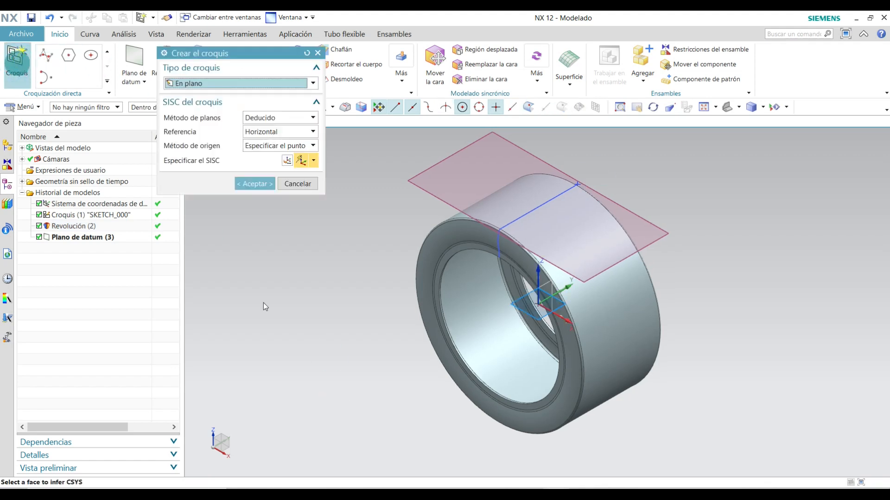
left_click(651, 228)
left_click(652, 228)
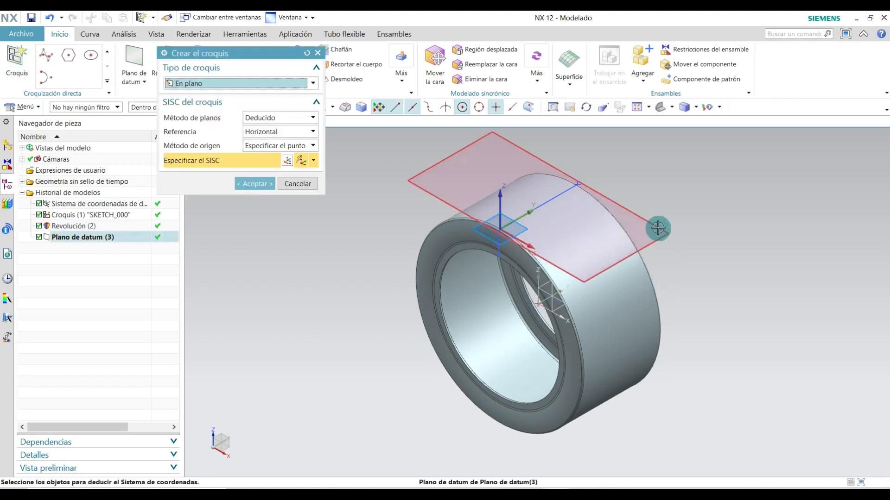
left_click(248, 184)
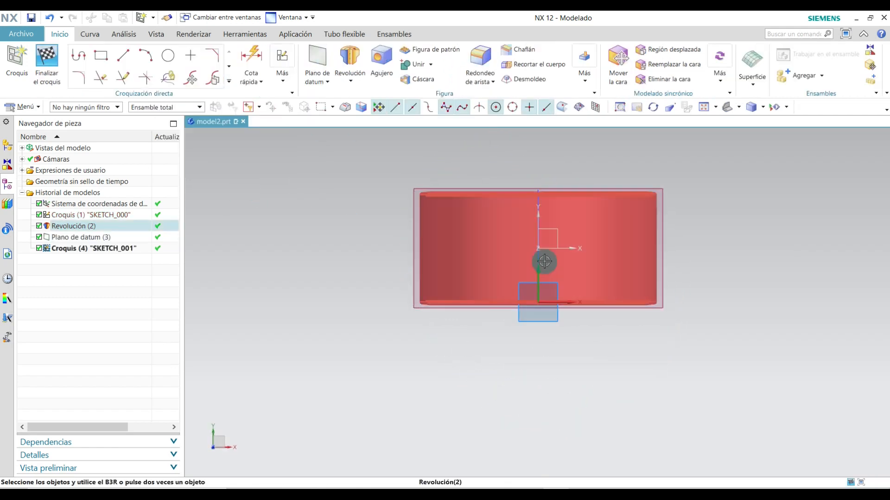
scroll(548, 264, "up", 5)
scroll(549, 264, "down", 4)
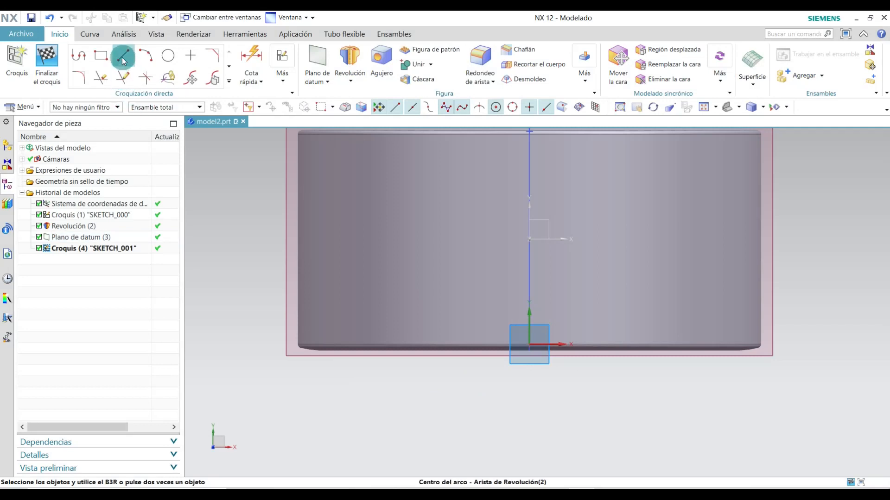
left_click(123, 60)
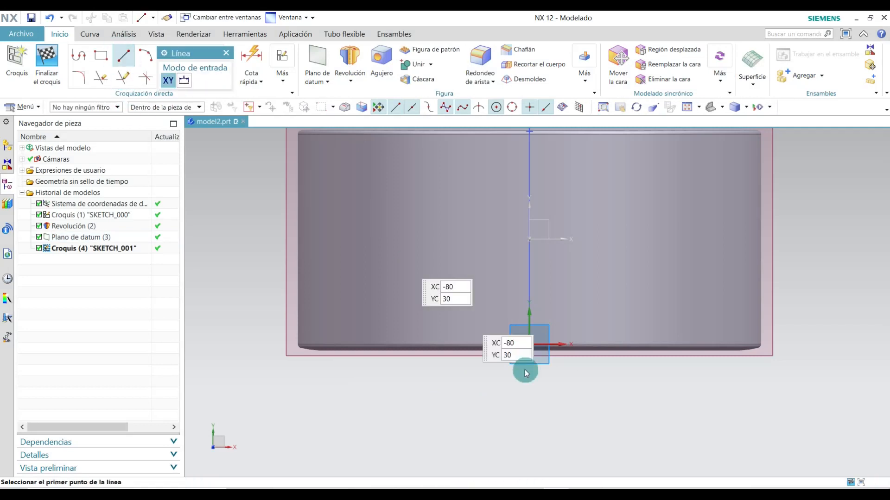
left_click(529, 345)
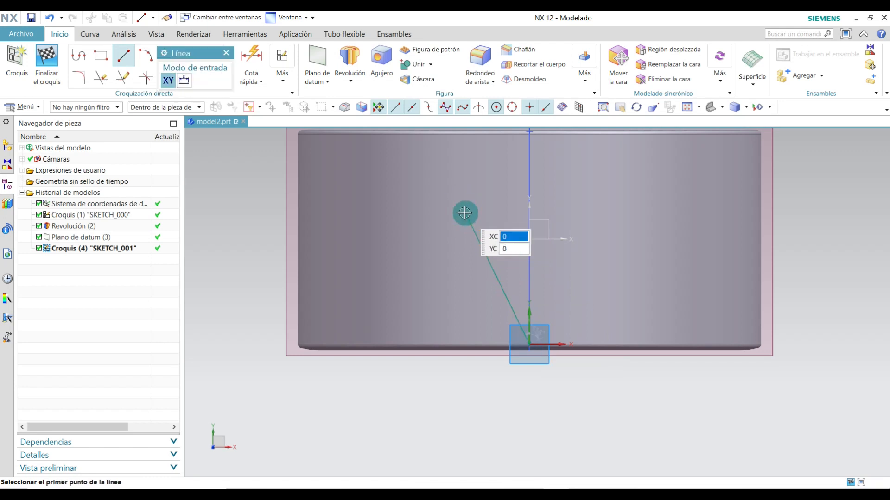
left_click(464, 212)
left_click(226, 53)
key("ctrl+z")
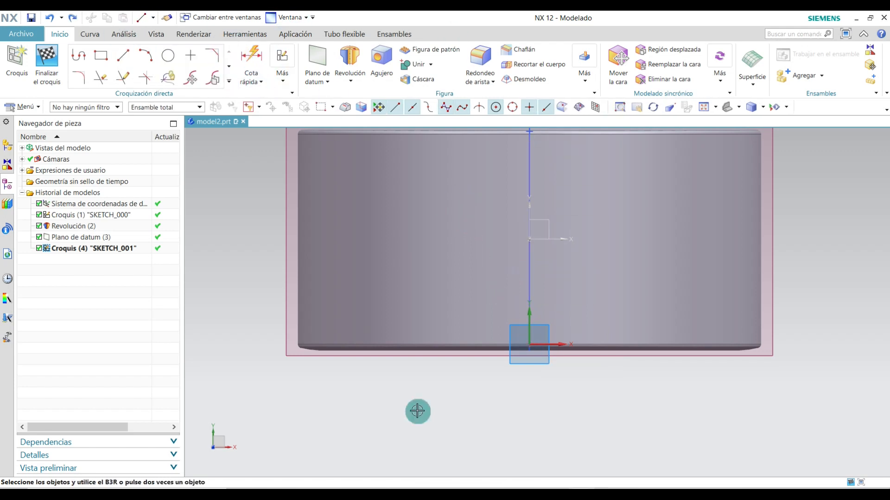
- Sketch a slanted line from the sketch origin up and to the left across the body at about 121° from the X axis
left_click(122, 56)
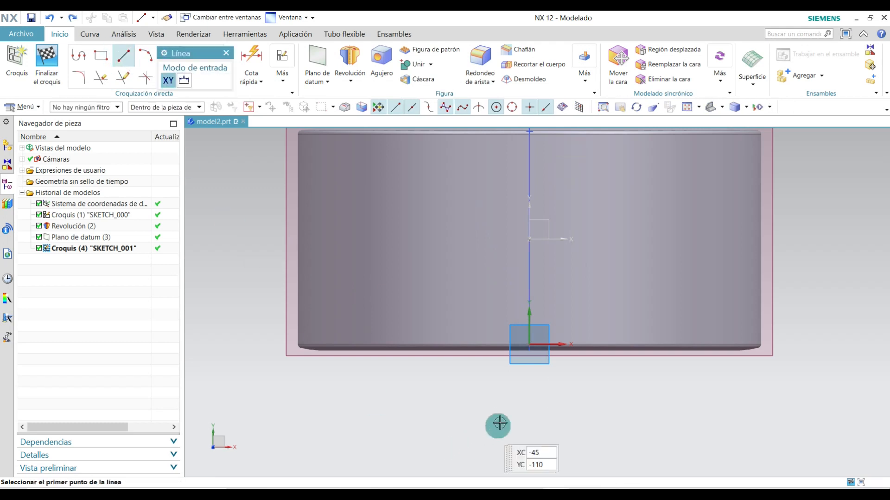
left_click(528, 345)
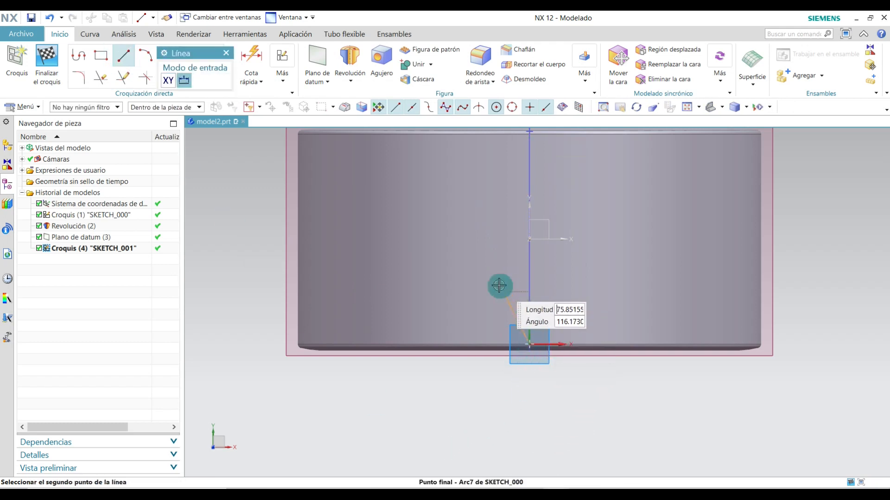
left_click(458, 227)
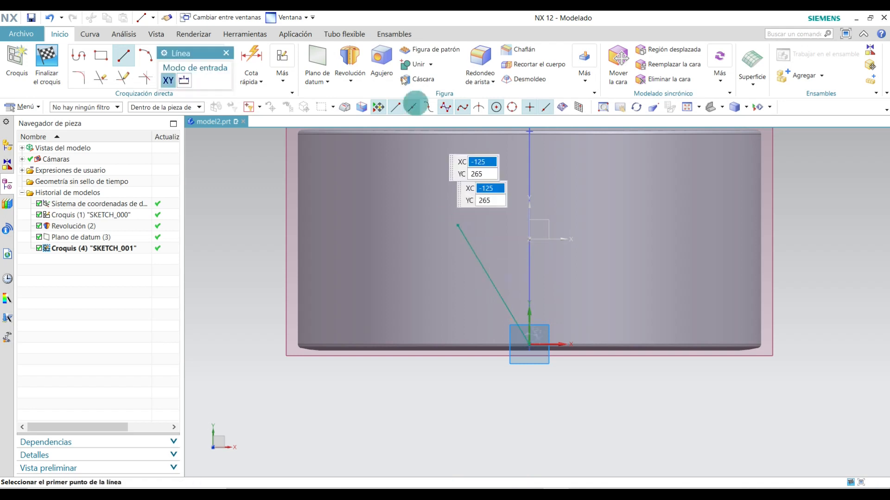
left_click(226, 52)
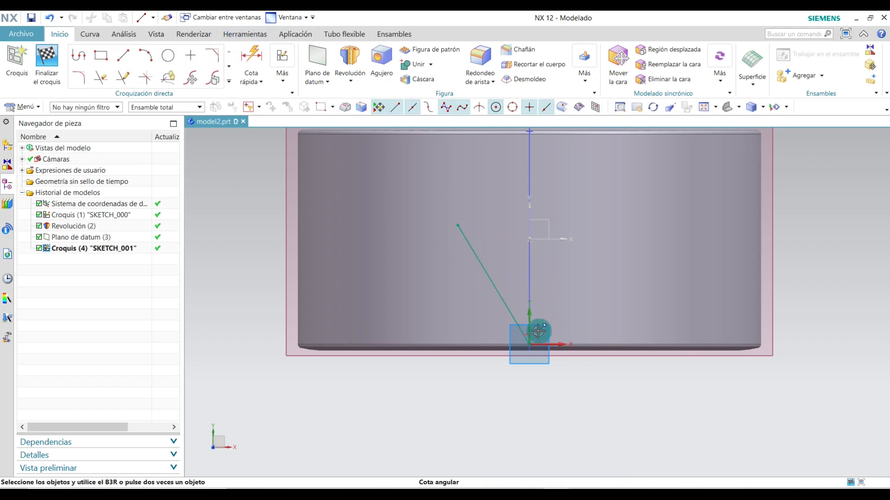
- Sketch a 50 mm horizontal line from the sketch origin along the positive X axis
left_click(125, 56)
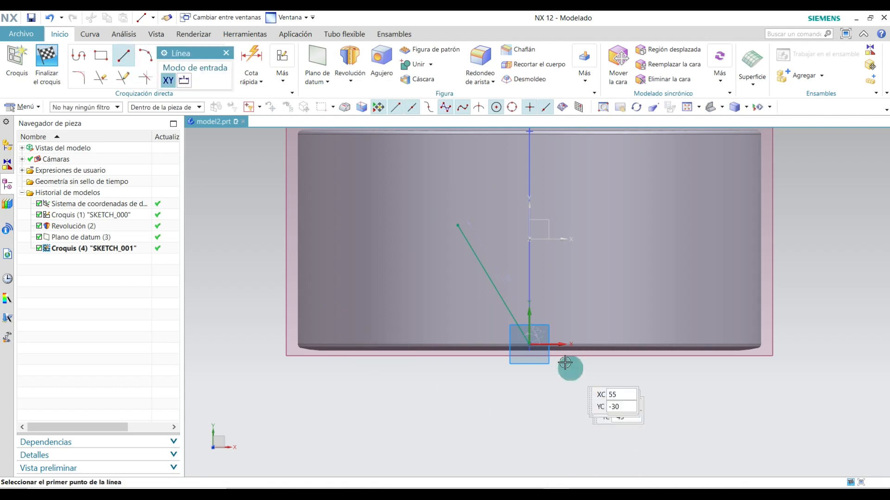
left_click(529, 344)
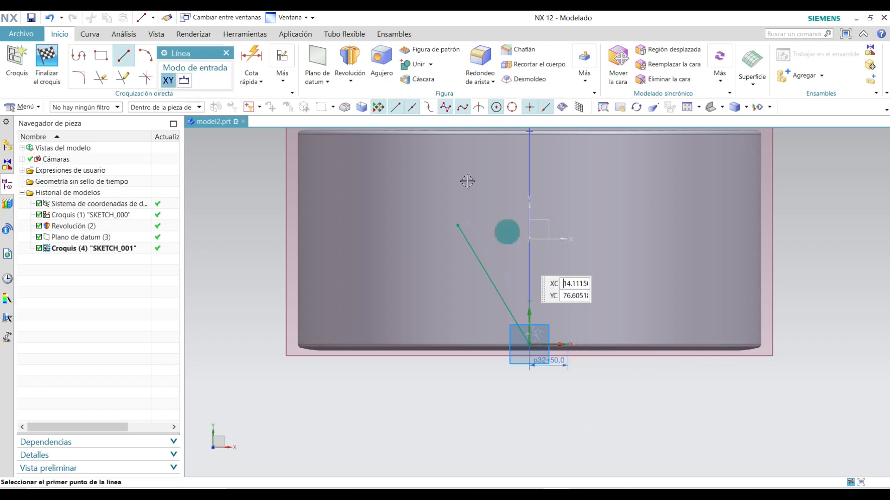
left_click(226, 53)
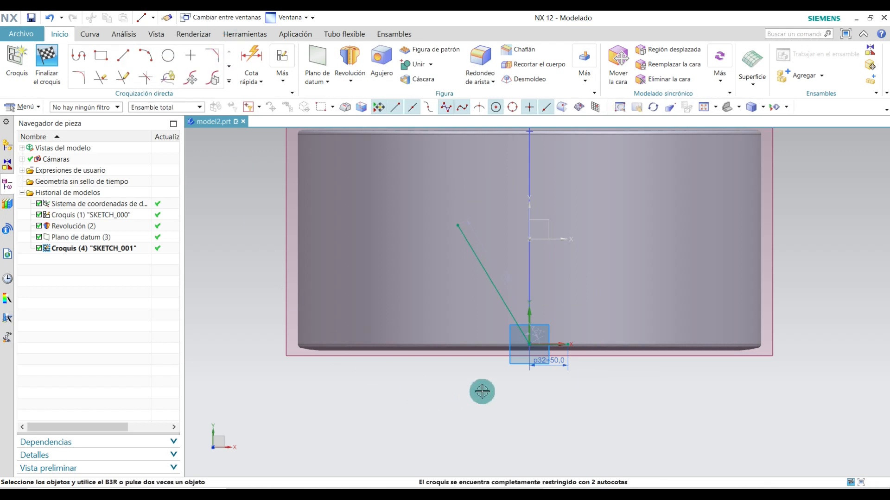
- Add an angular dimension of 110.2° between the slanted line and the 50 mm horizontal line, and adjust the dimension's placement
left_click(257, 79)
left_click(302, 145)
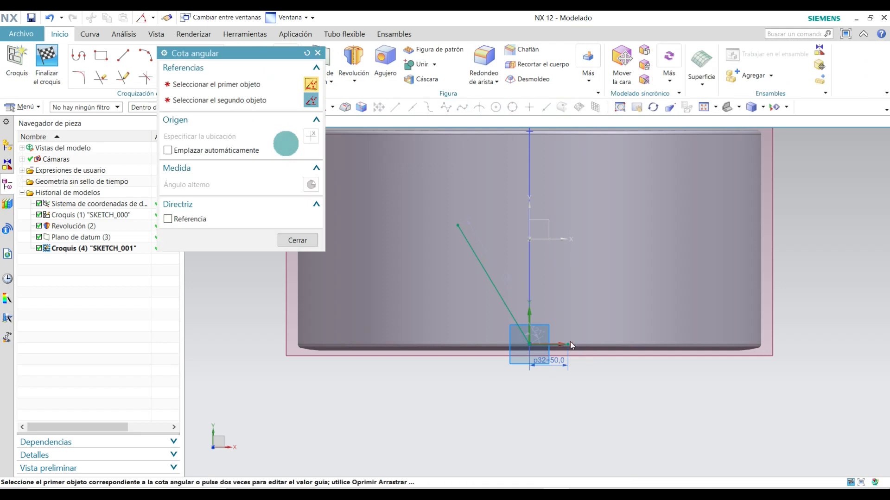
scroll(520, 330, "up", 4)
left_click(499, 309)
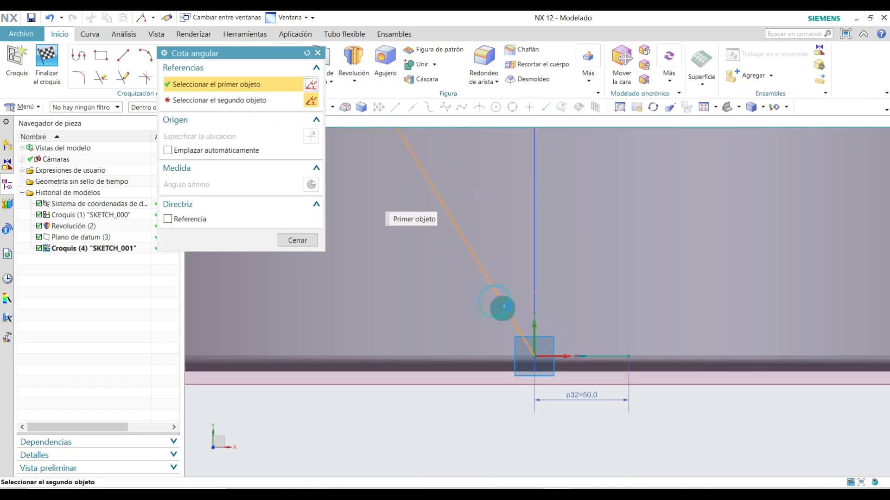
left_click(602, 355)
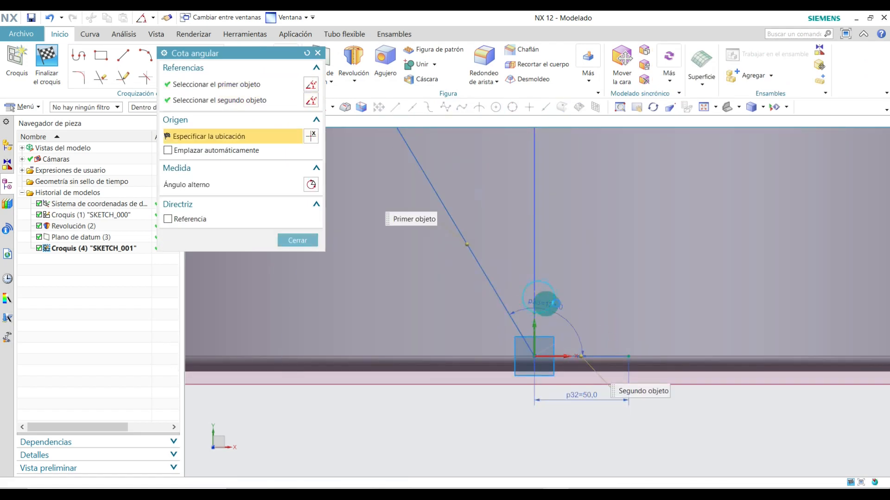
left_click(546, 303)
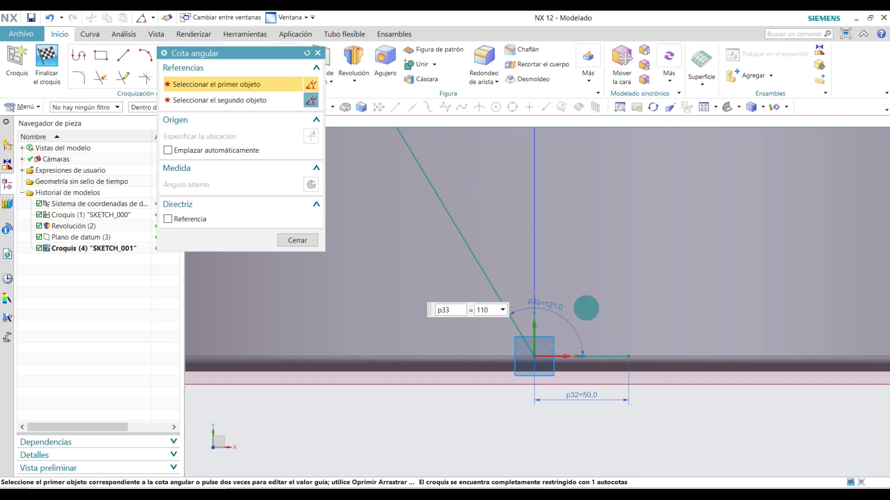
key("Return")
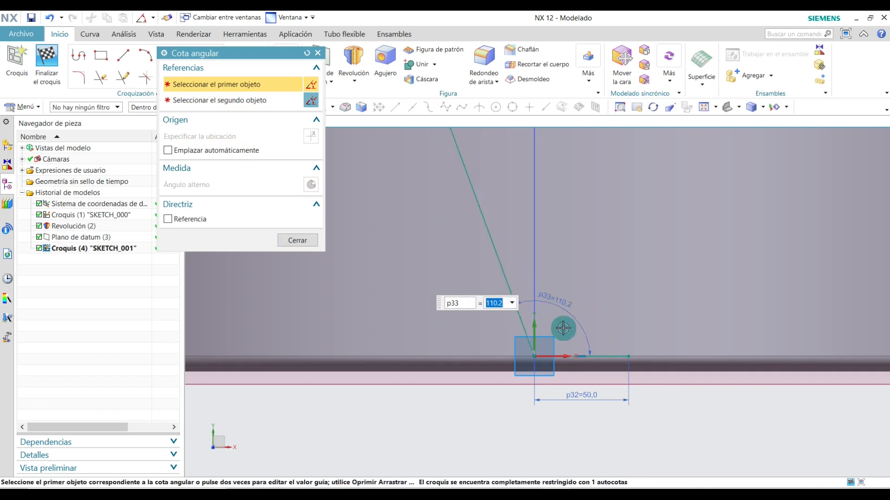
scroll(564, 328, "down", 3)
left_click(297, 240)
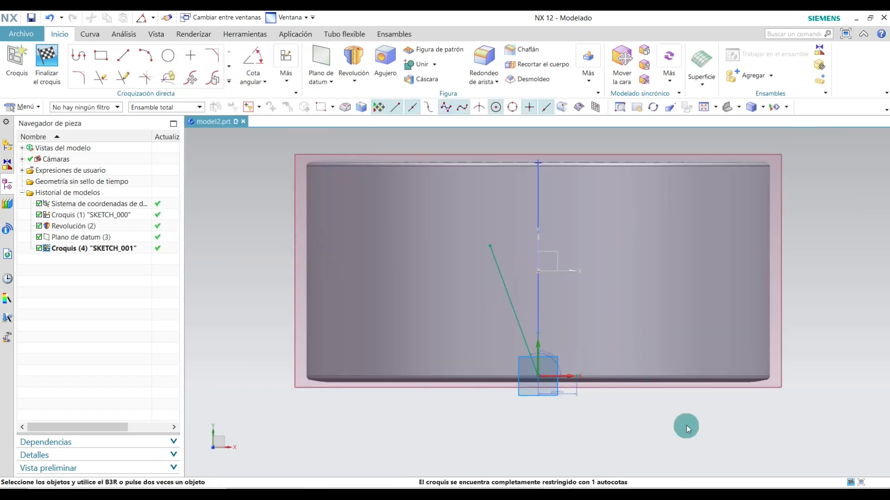
scroll(685, 425, "up", 3)
scroll(481, 378, "down", 3)
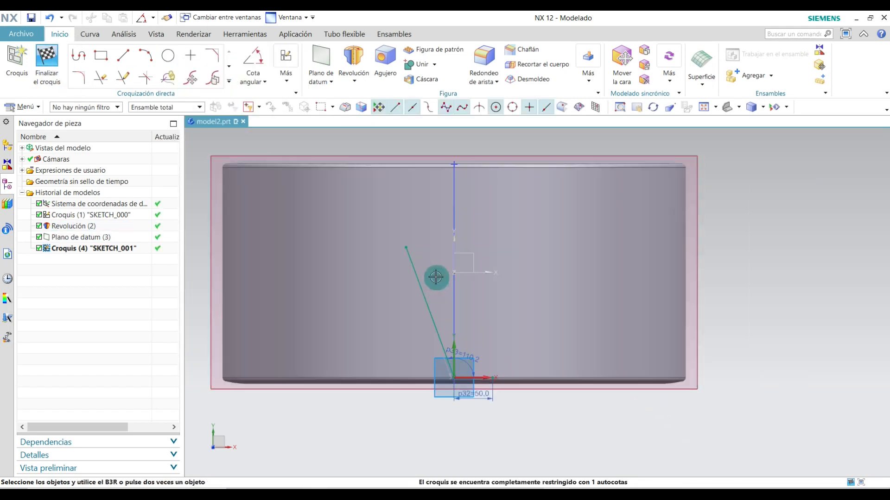
scroll(439, 339, "up", 3)
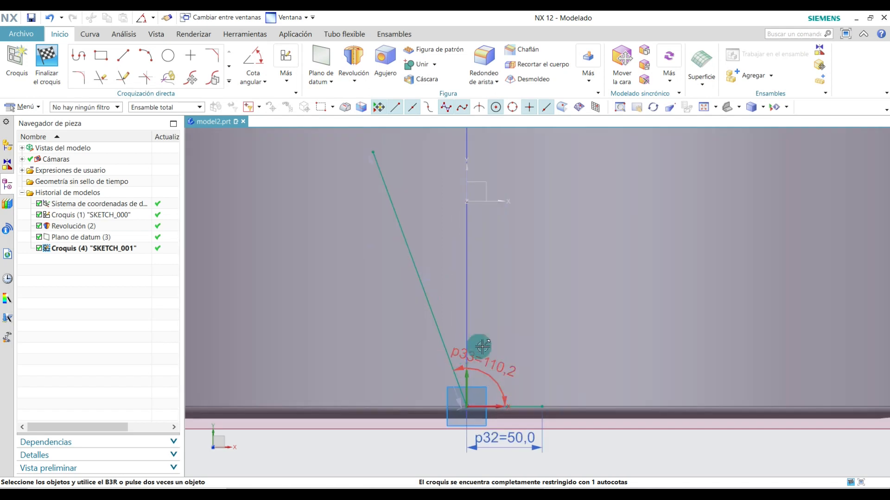
left_click_drag(493, 372, 491, 375)
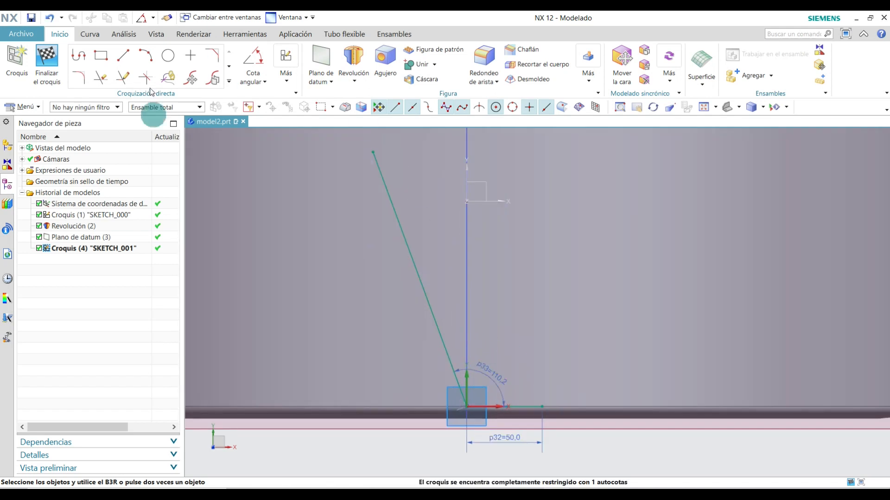
- Sketch a line parallel to the slanted line, starting at the free end of the 50 mm horizontal line
left_click(126, 67)
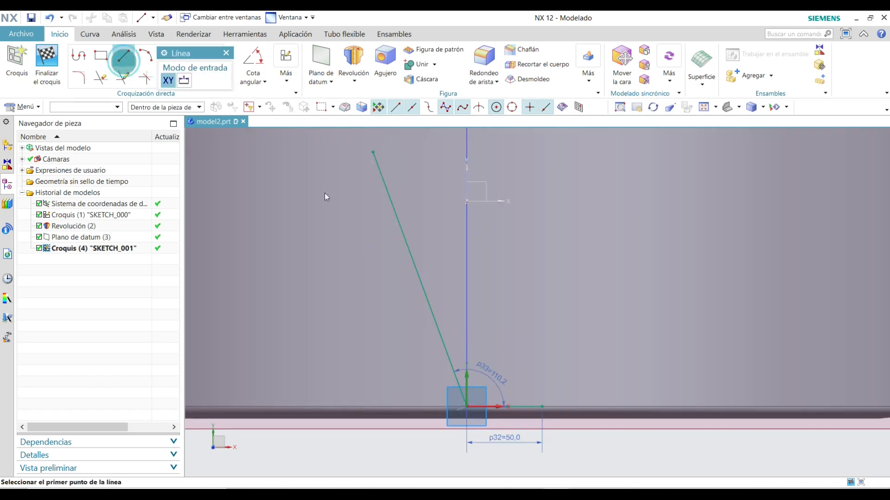
left_click(542, 406)
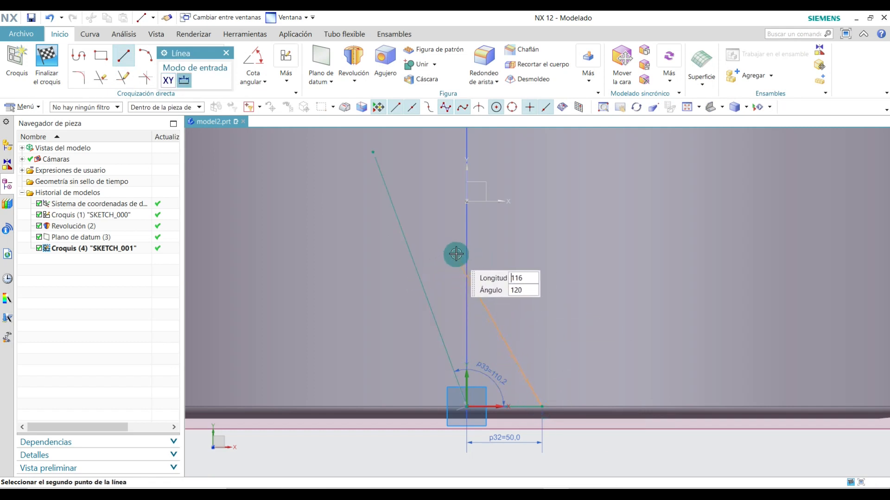
left_click(485, 253)
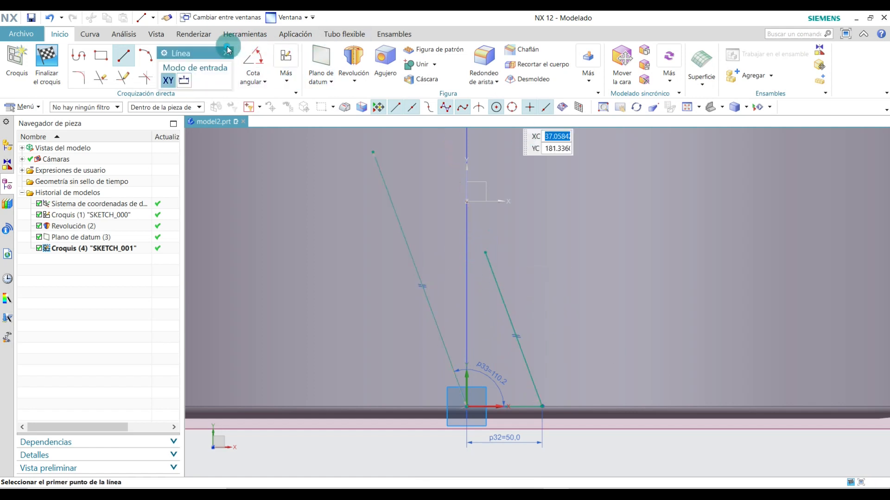
- Sketch a horizontal line leftward from the model coordinate origin on the vertical axis, crossing the left slanted line
left_click(466, 202)
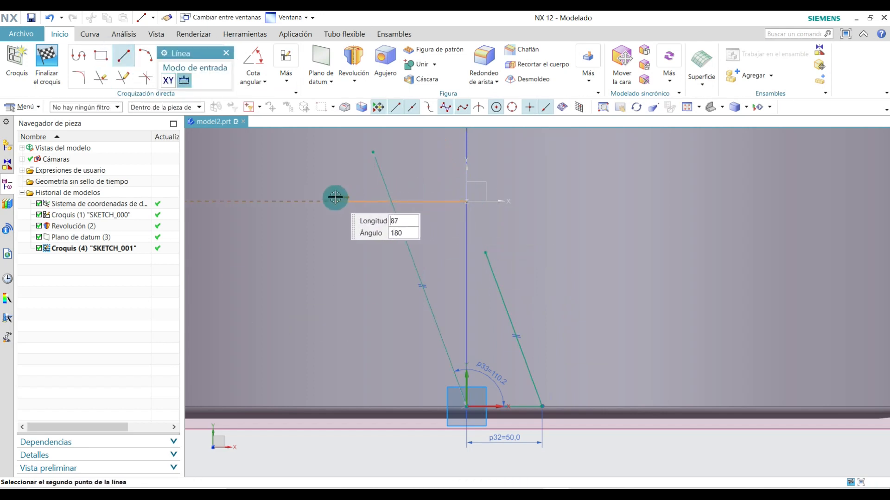
left_click(369, 201)
middle_click(316, 200)
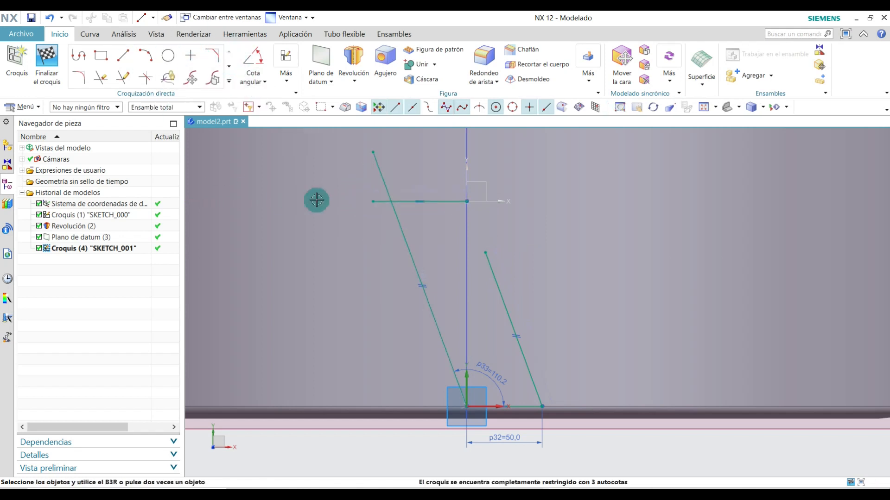
- Trim the overhanging ends of the upper horizontal and left slanted lines, and extend the right slanted line to the upper horizontal line
left_click(102, 79)
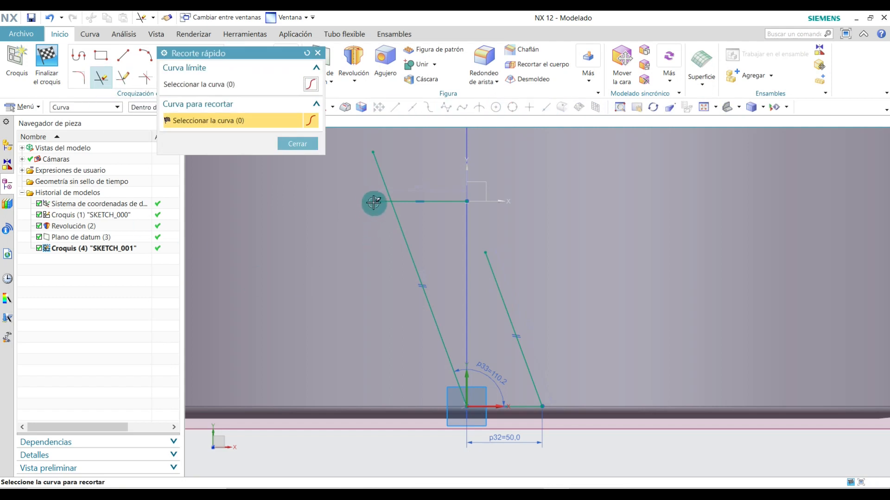
left_click(376, 201)
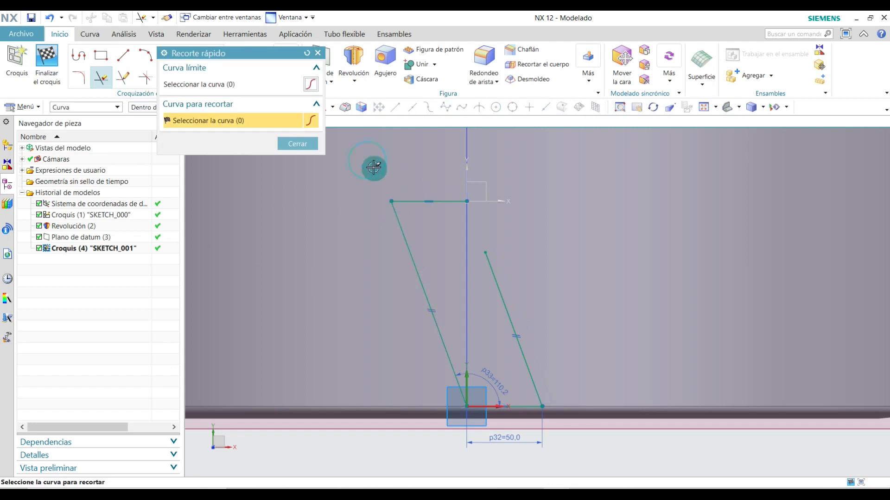
left_click(309, 146)
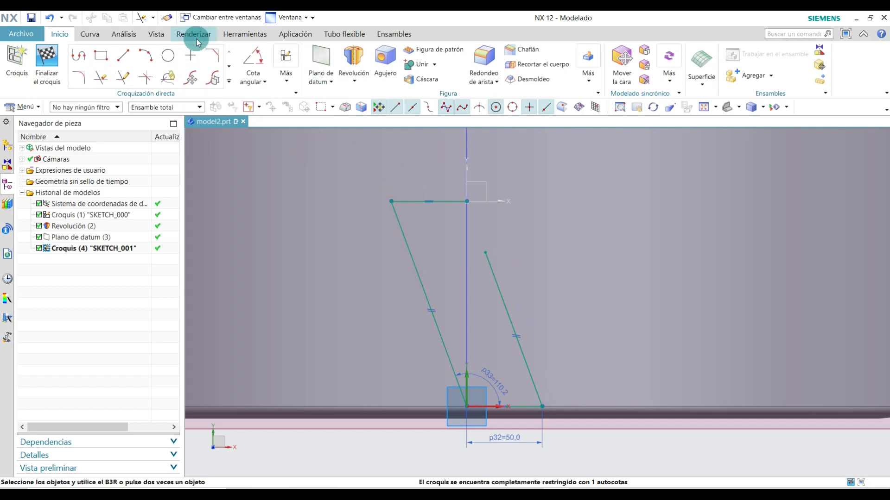
left_click(123, 78)
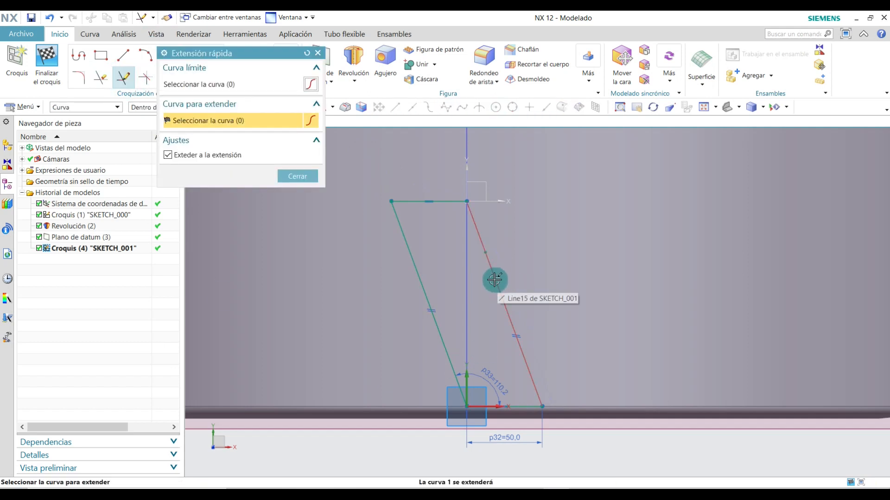
left_click(302, 178)
- Sketch a 29 mm horizontal line rightward from the parallelogram's lower-right corner, with a 5 mm vertical line rising from its end
key("l")
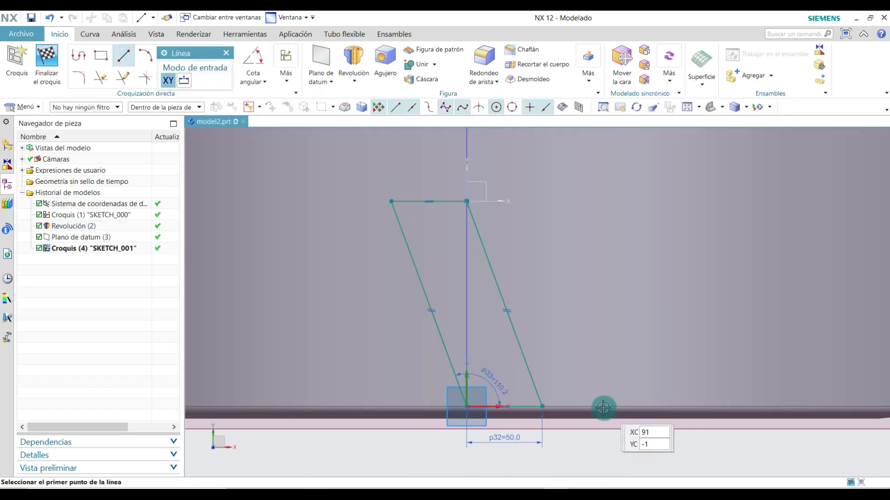
left_click(541, 405)
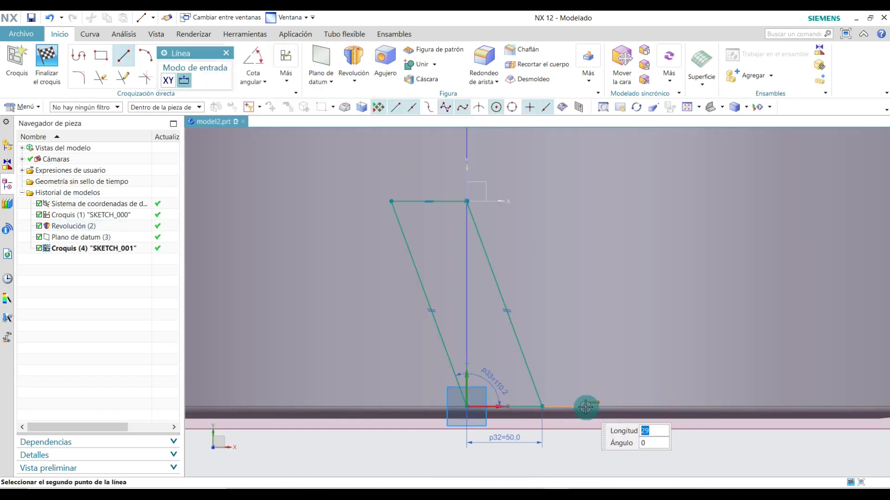
left_click(585, 406)
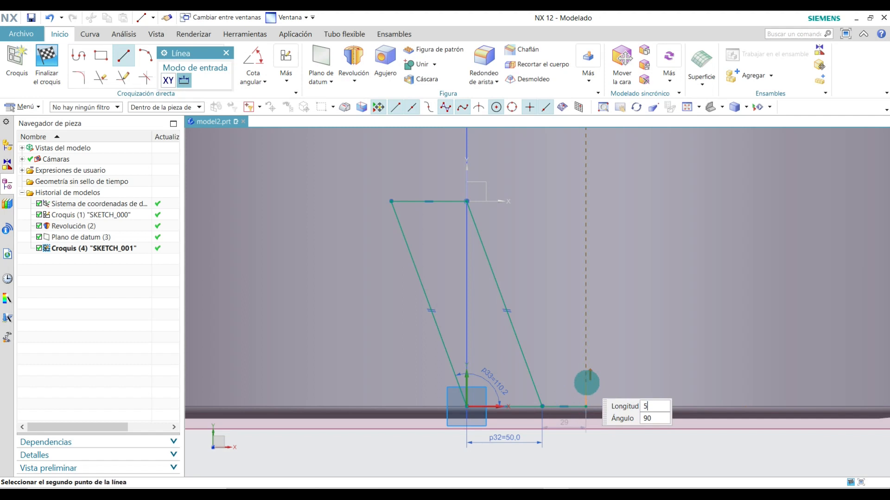
key("Return")
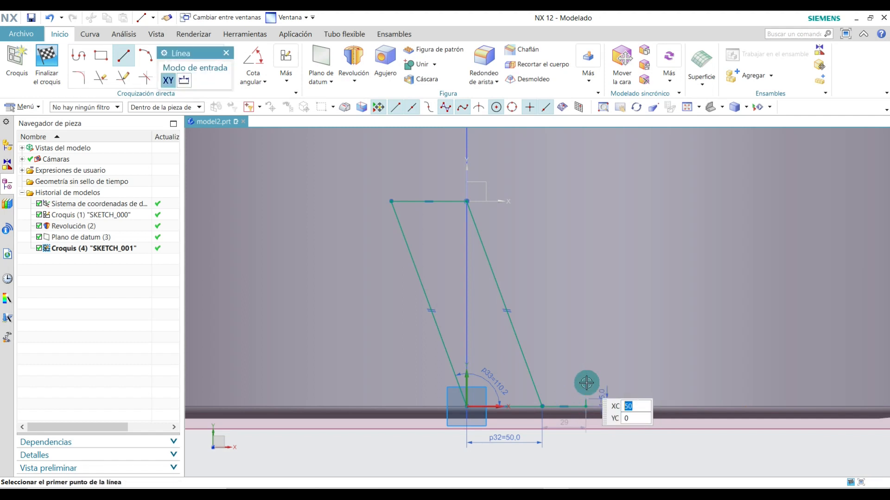
- Sketch a horizontal line leftward from the upper end of the 5 mm vertical line, crossing both slanted sides
scroll(587, 389, "up", 2)
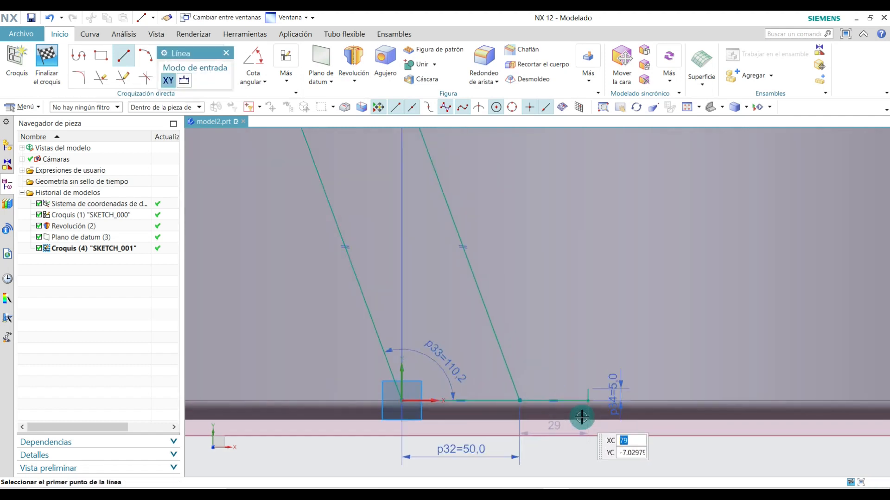
left_click(586, 391)
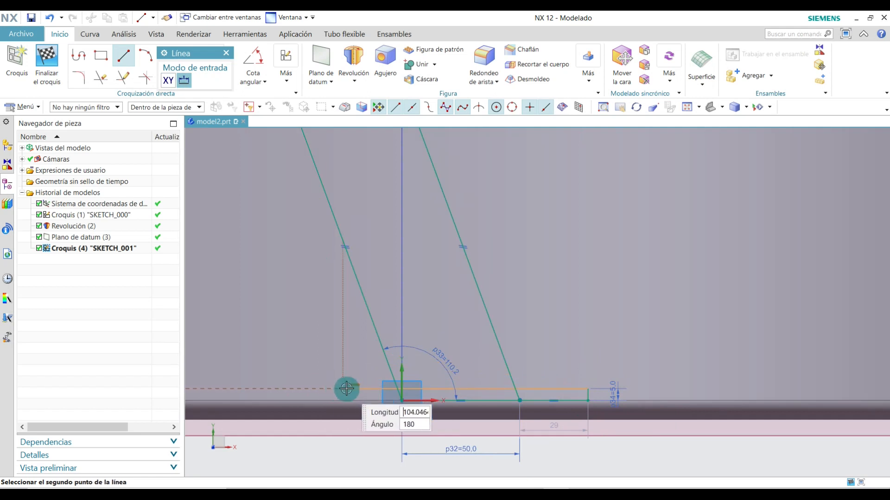
left_click(360, 388)
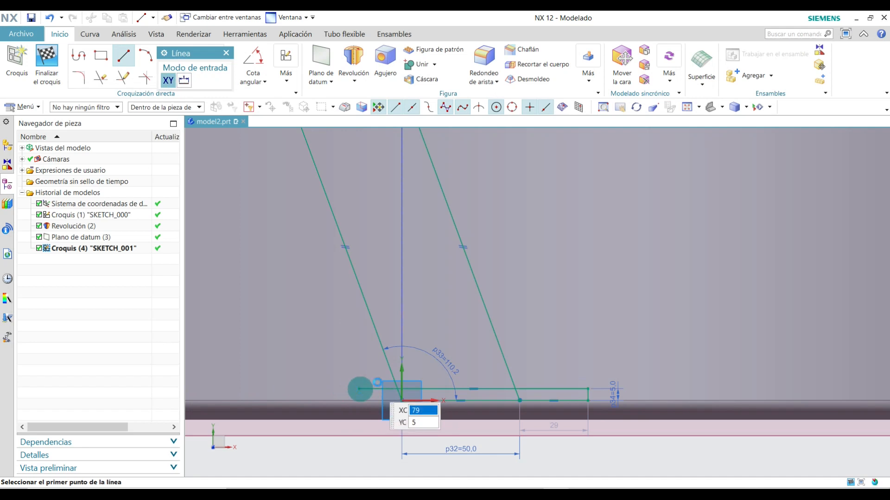
left_click(226, 53)
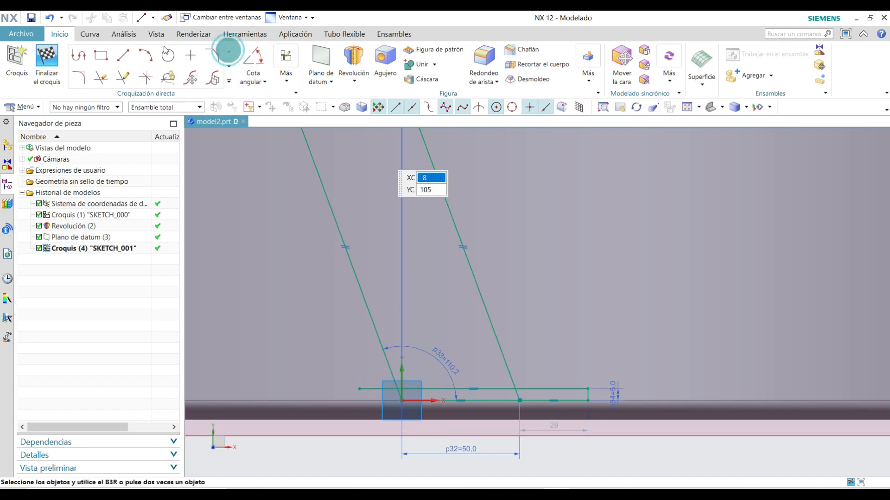
- Trim the new horizontal line's overhangs beyond the slanted sides and the ends of both slanted sides below it
left_click(106, 80)
scroll(399, 424, "up", 5)
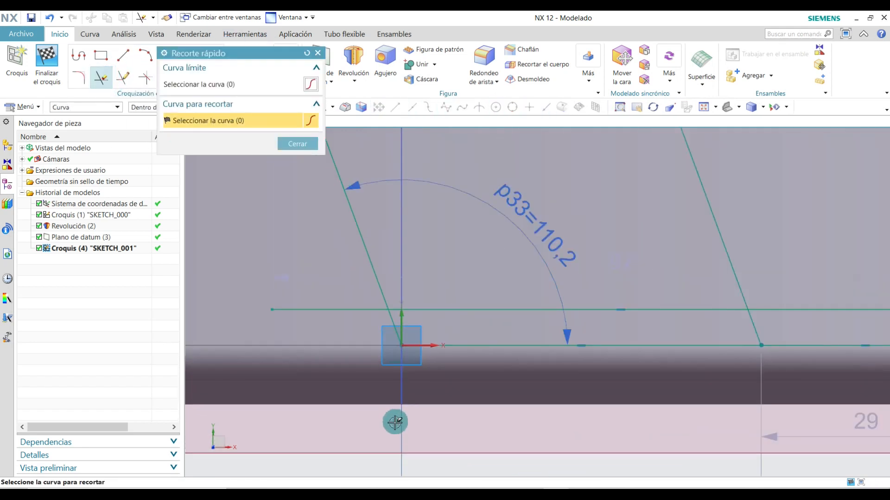
left_click(366, 310)
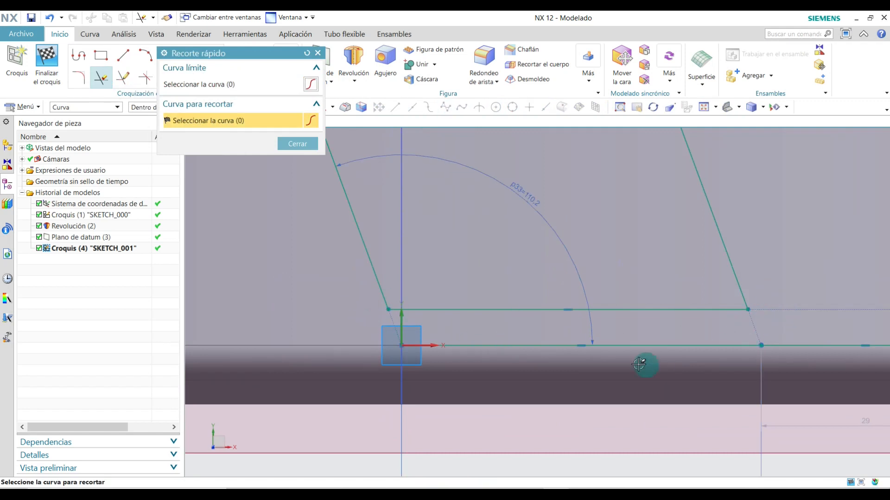
scroll(630, 380, "down", 5)
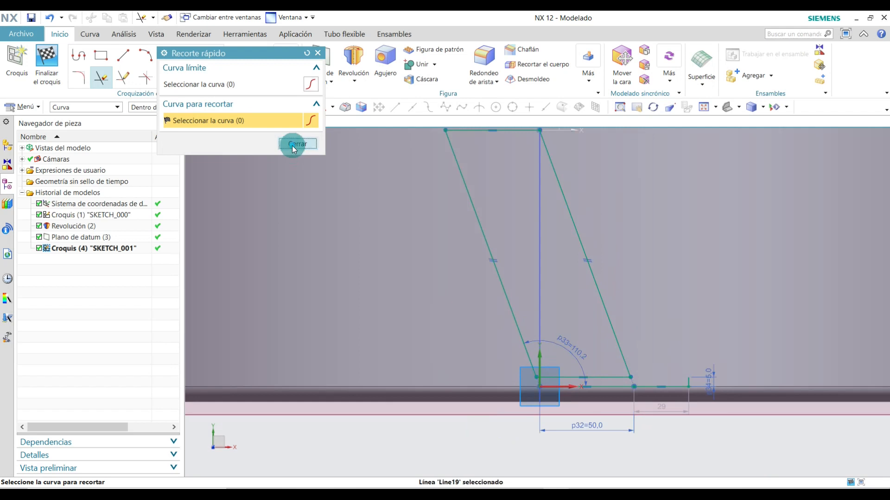
left_click(297, 144)
- Delete the 29 mm horizontal guide line and the original 50 mm base line below the profile
left_click(646, 426)
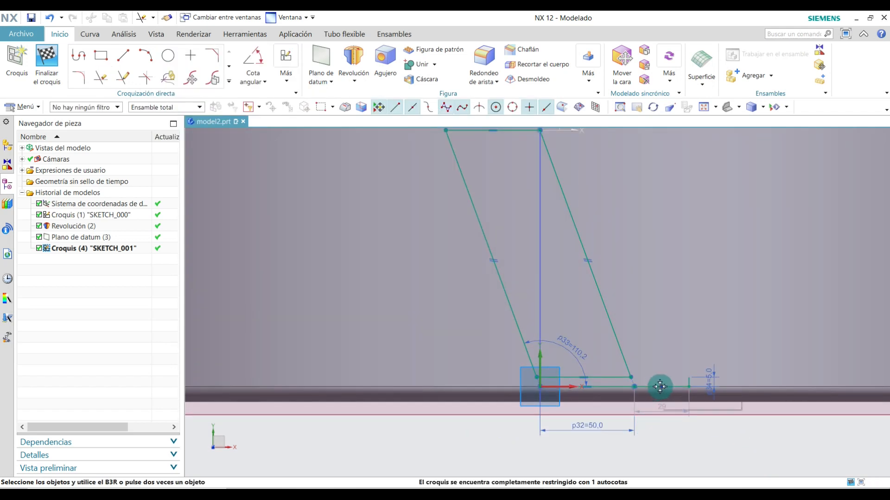
right_click(660, 387)
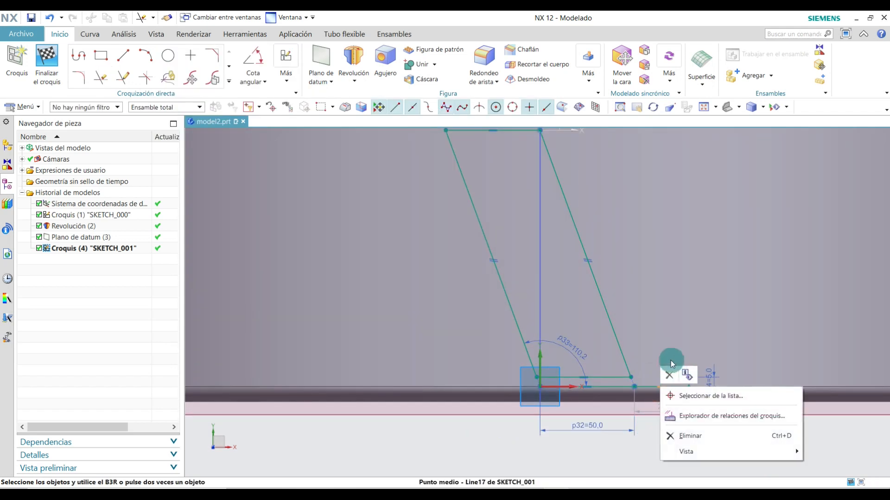
left_click(695, 436)
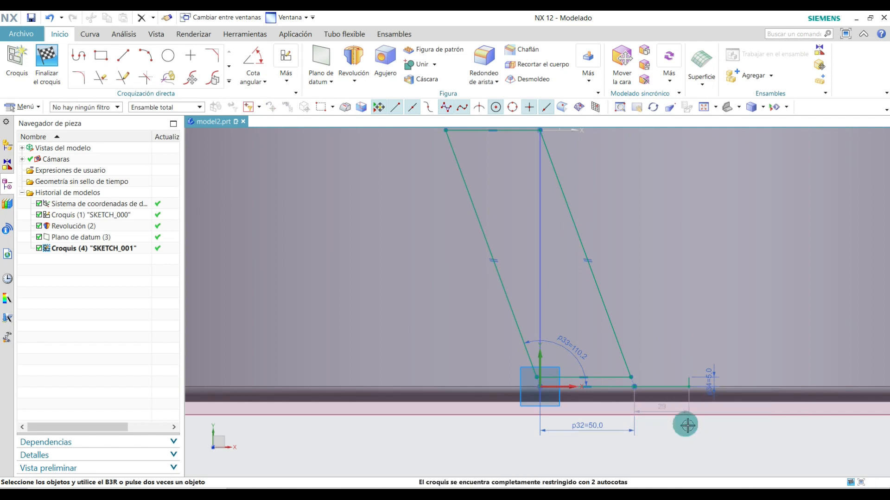
scroll(665, 396, "up", 3)
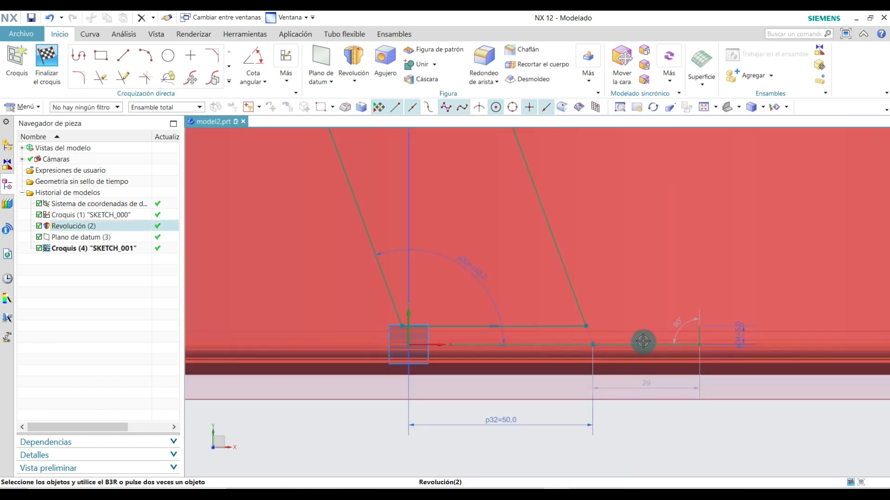
right_click(640, 344)
left_click(679, 408)
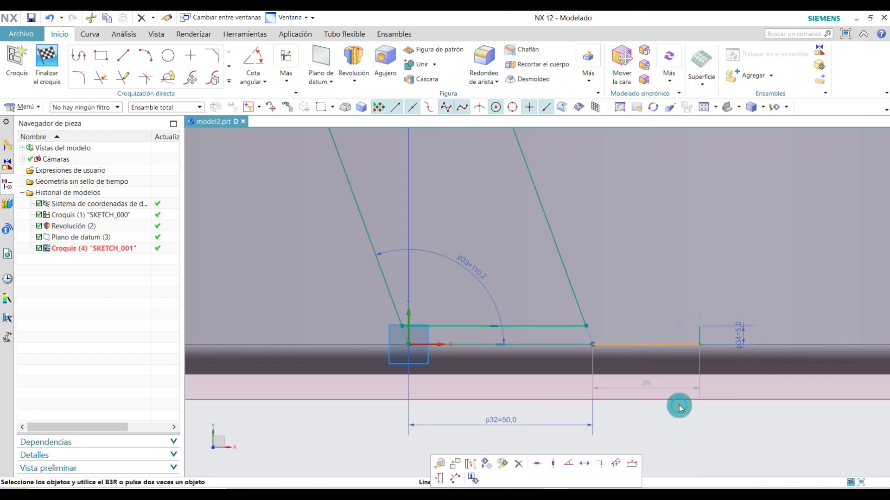
right_click(566, 344)
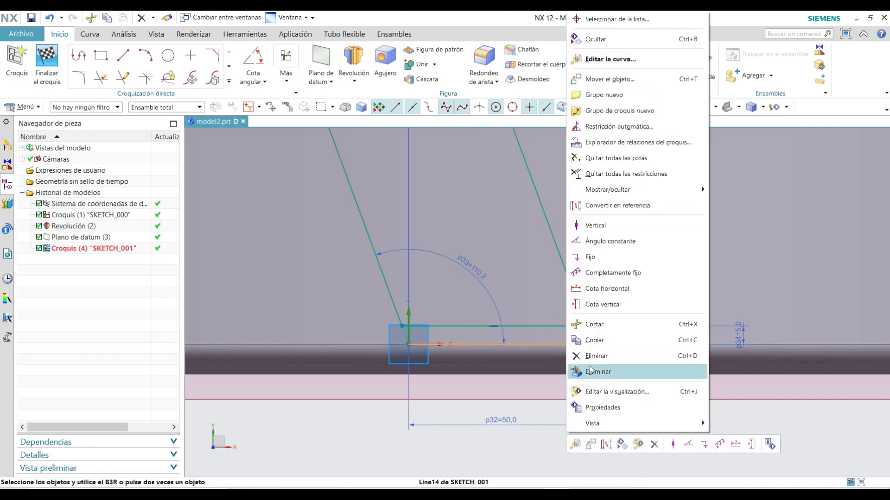
left_click(593, 357)
- Delete the vertical constraint and the leftover 5 mm vertical guide line beside the profile
scroll(700, 335, "up", 4)
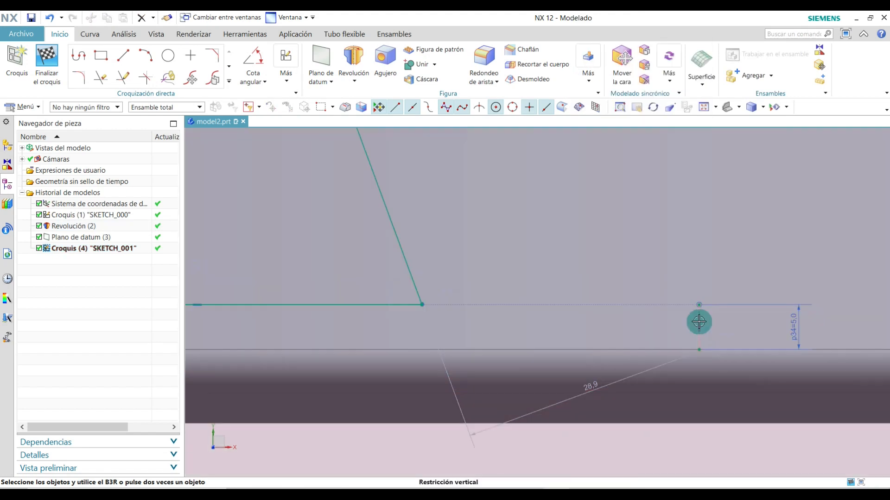
right_click(699, 326)
left_click(721, 372)
right_click(700, 316)
left_click(721, 372)
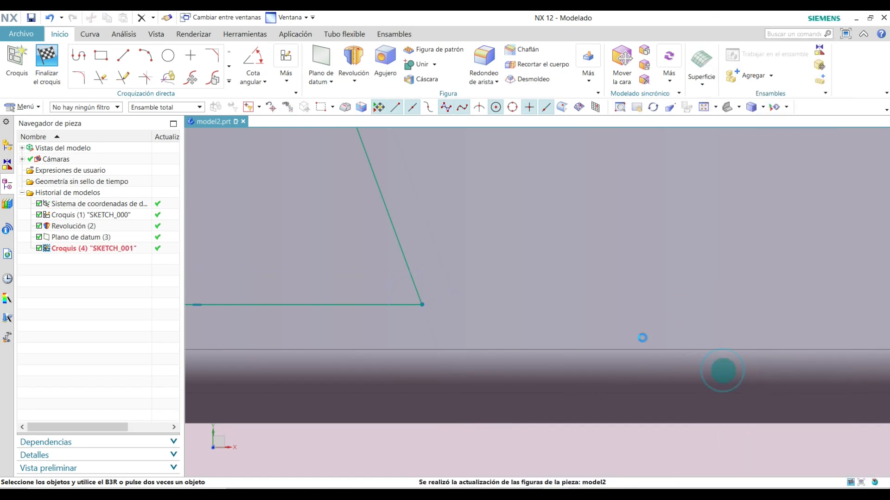
scroll(631, 364, "down", 4)
scroll(638, 303, "down", 1)
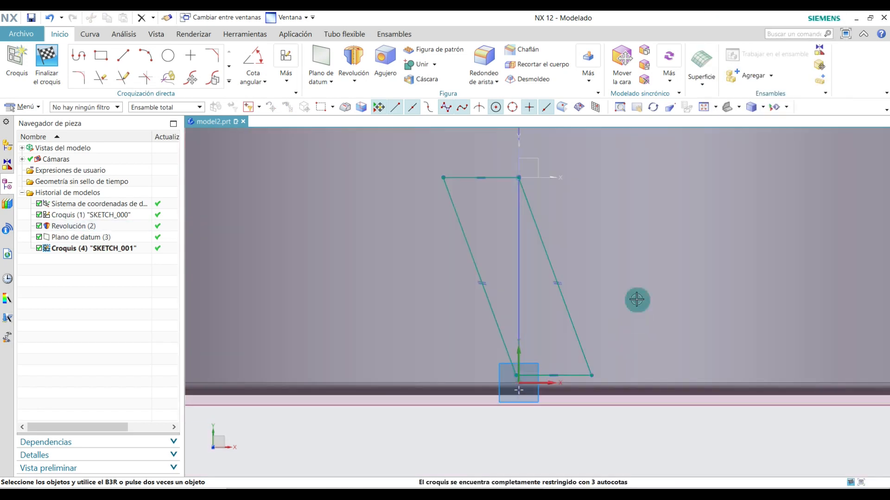
- Sketch a 29 mm horizontal line leftward from the parallelogram's upper-left corner, with a 50 mm line descending from its end parallel to the left side
key("ctrl+z")
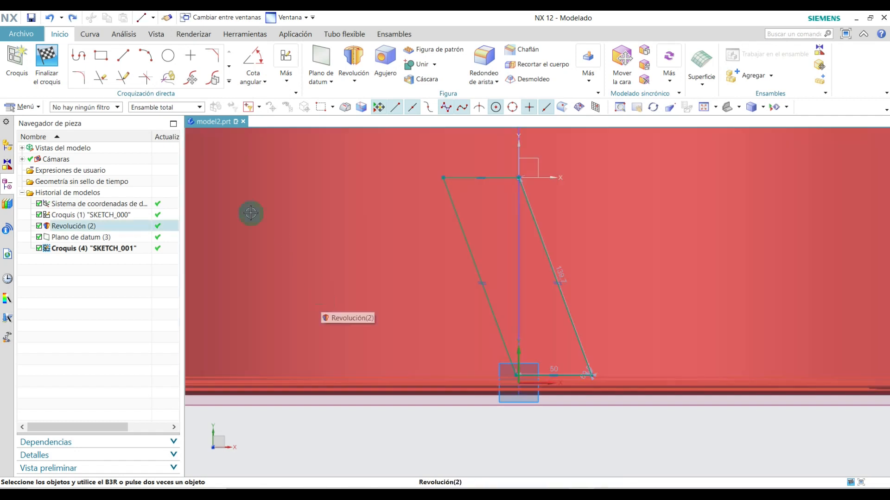
left_click(131, 66)
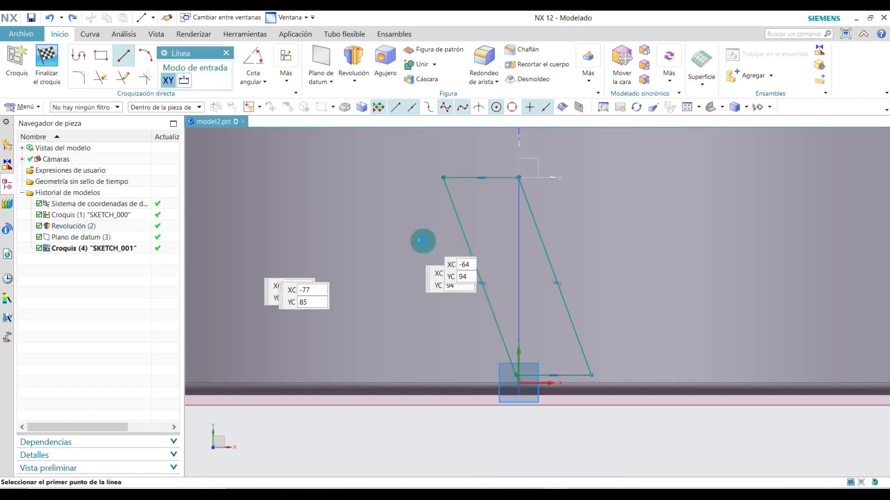
left_click(444, 178)
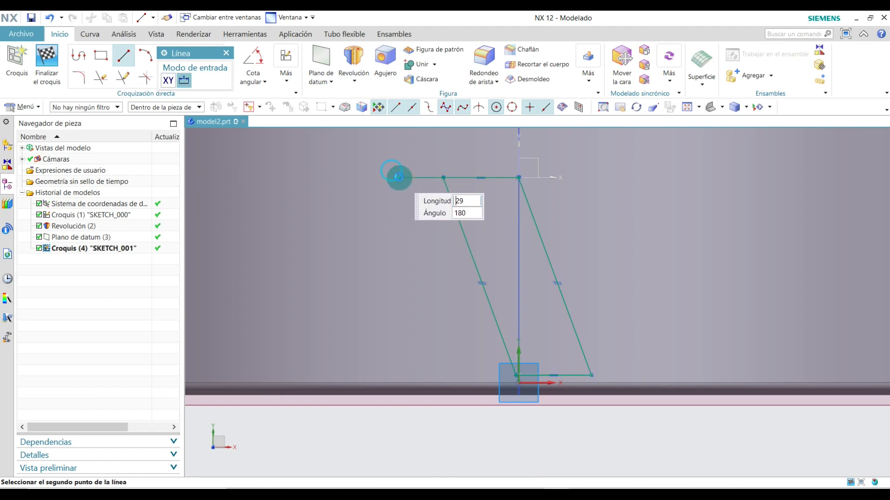
left_click(400, 177)
left_click(399, 178)
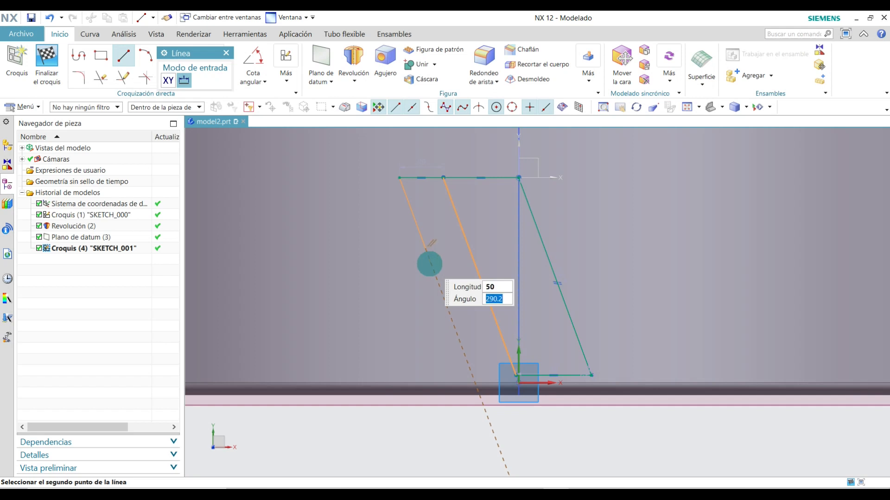
left_click(429, 267)
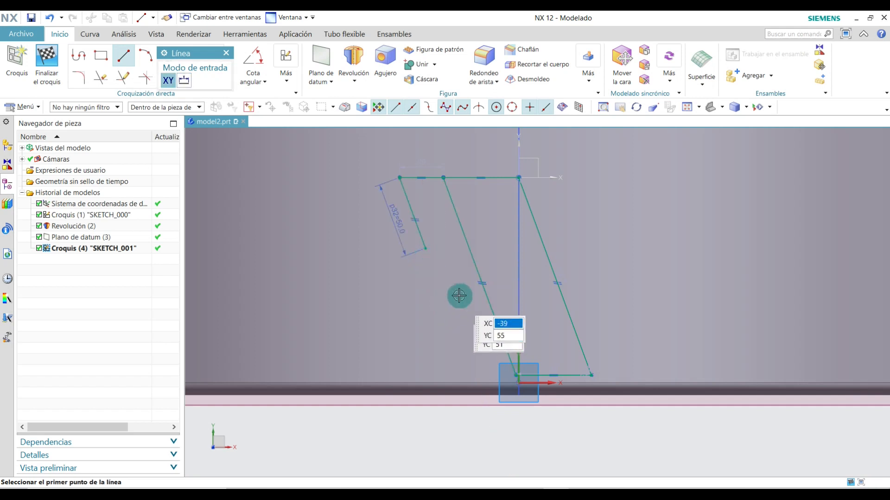
- Sketch a horizontal line rightward from the 50 mm line's lower end across both slanted sides, with a 13.1 mm vertical line descending from its end
left_click(427, 249)
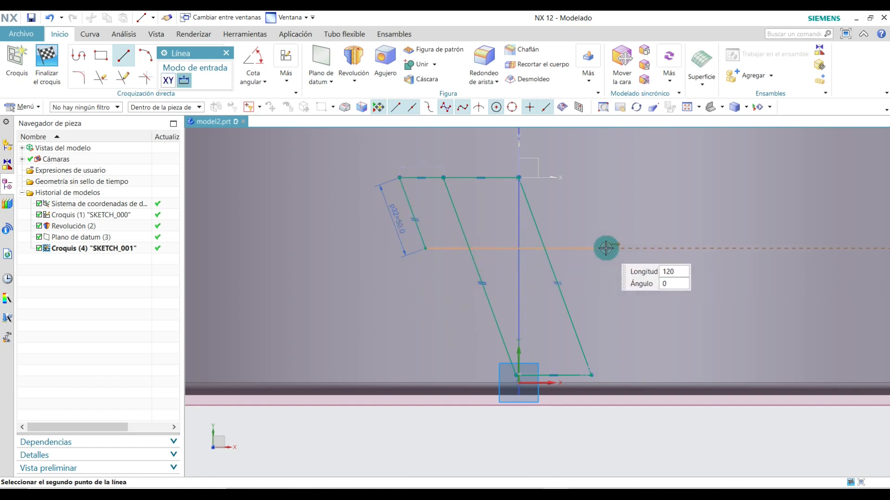
left_click(596, 249)
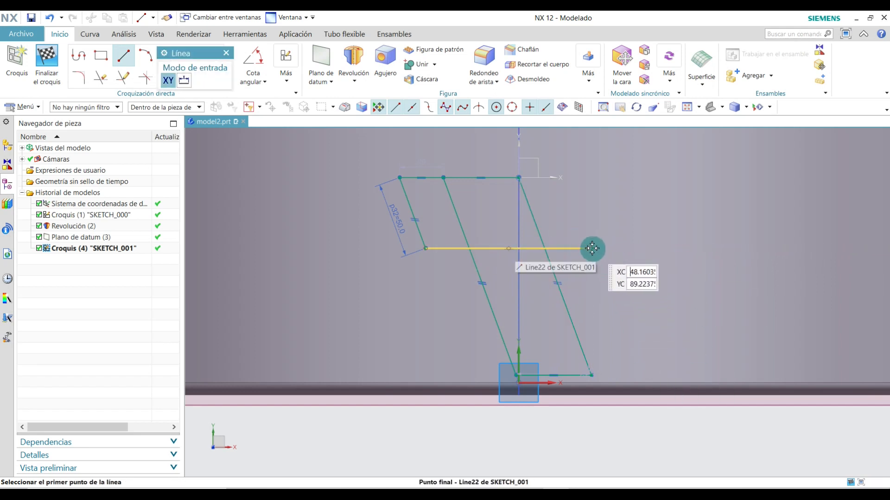
left_click(592, 249)
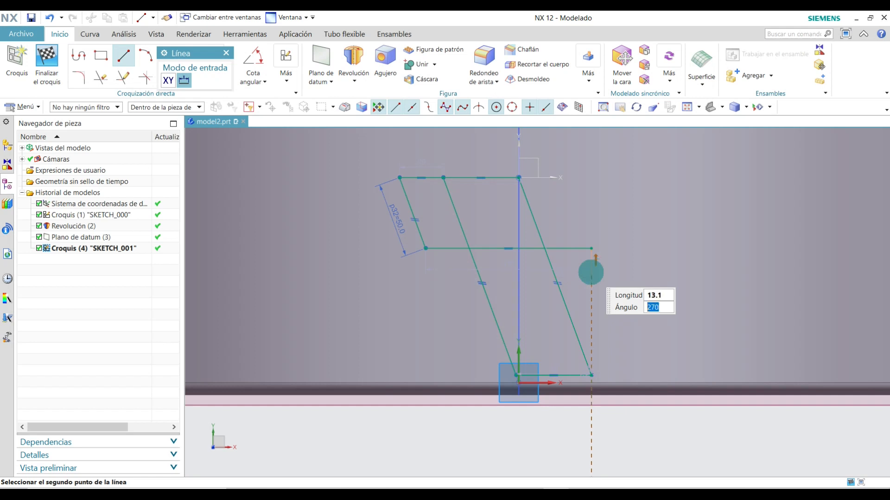
left_click(591, 272)
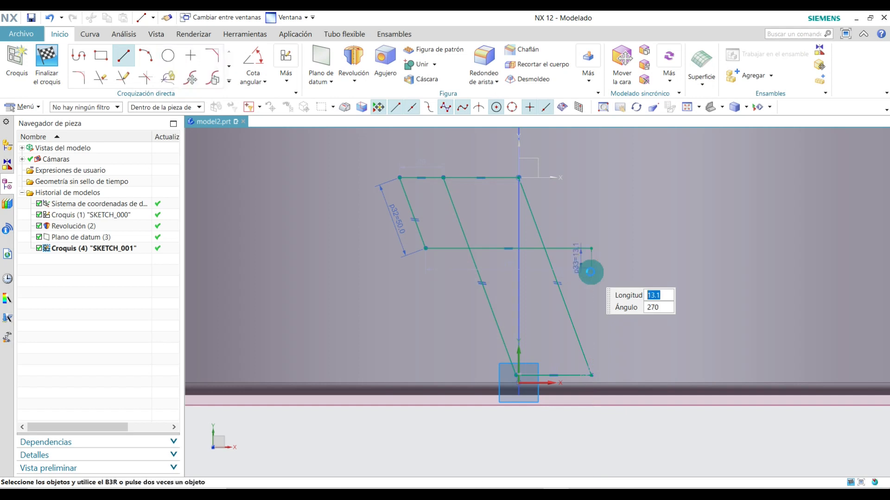
- Sketch a horizontal line leftward from the lower end of the 13.1 mm line, crossing both slanted sides
left_click(588, 268)
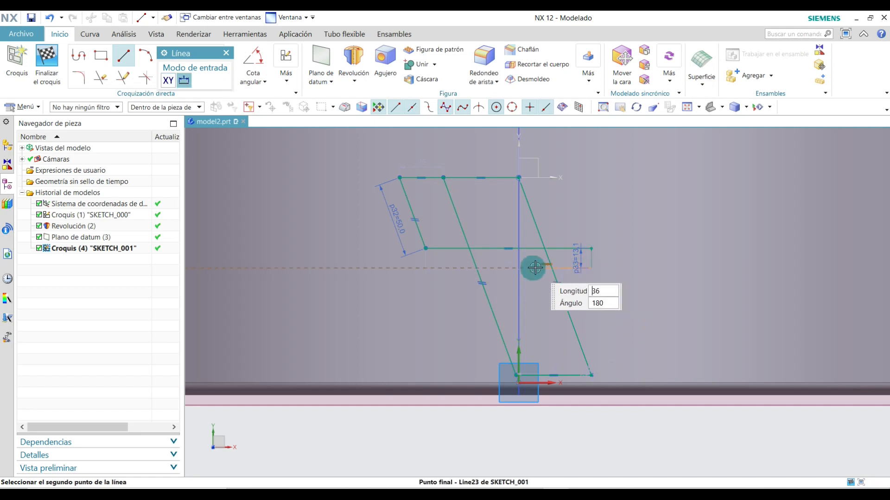
left_click(443, 268)
left_click(226, 54)
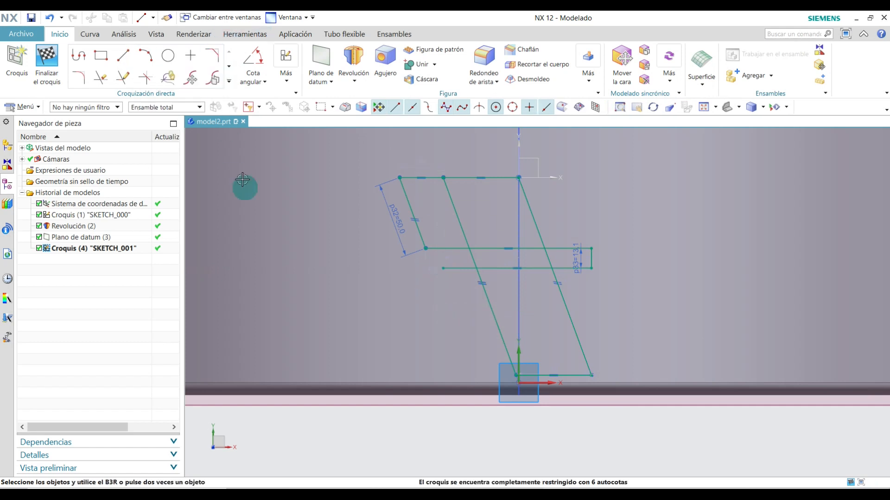
- Trim the outer guide lines, the crossing lines' overhangs and the slanted segments between them to leave two separate parallelograms
left_click(124, 73)
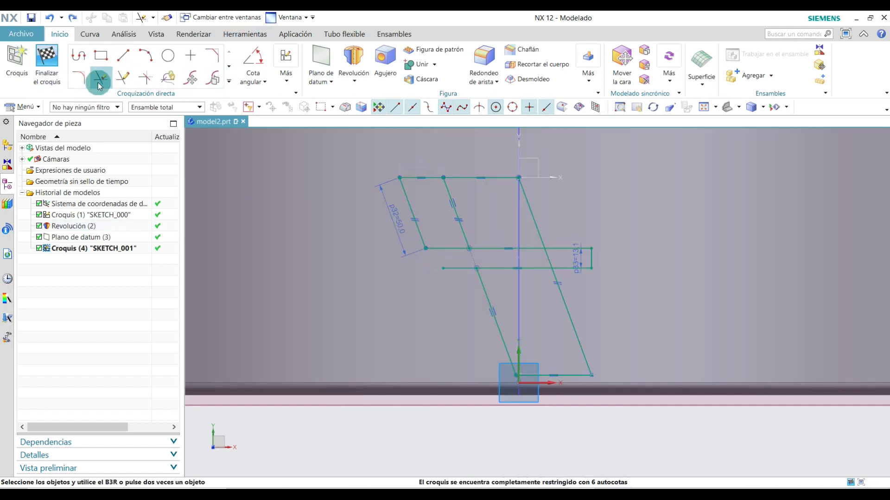
left_click(100, 78)
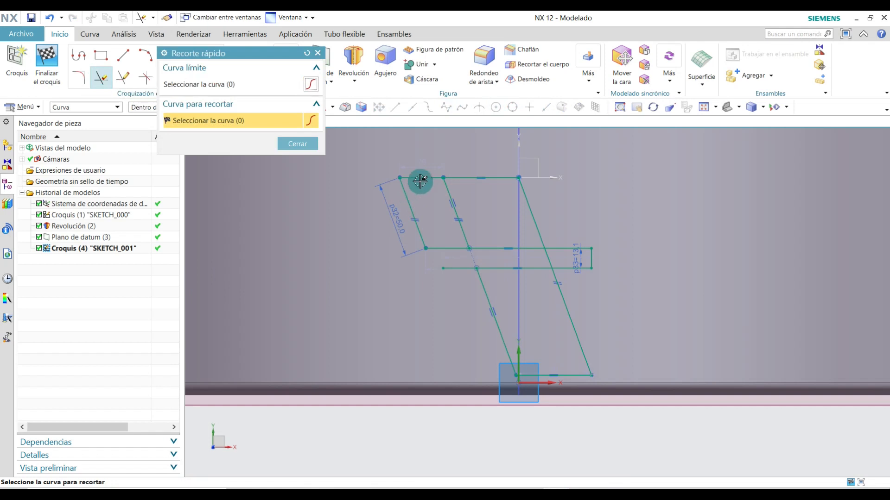
mouse_move(429, 177)
left_mouse_down()
mouse_move(427, 232)
mouse_move(409, 202)
left_mouse_up()
left_click(440, 243)
left_click(587, 250)
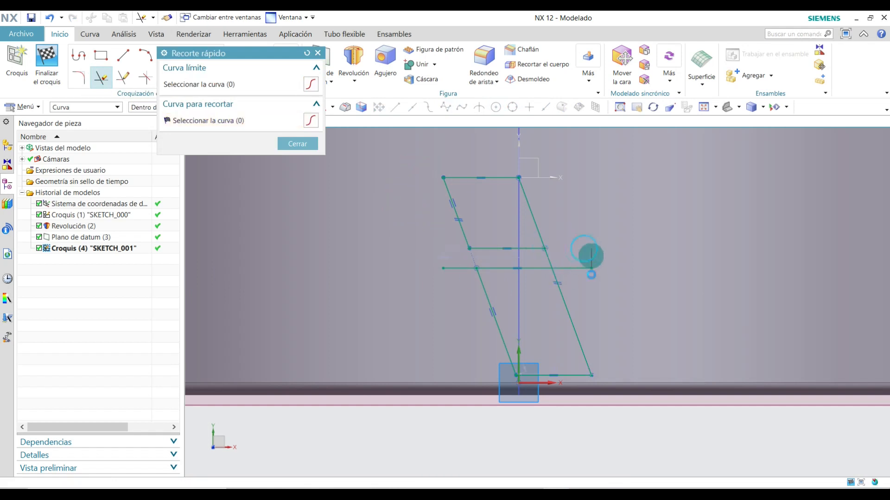
left_click(578, 269)
left_click(464, 268)
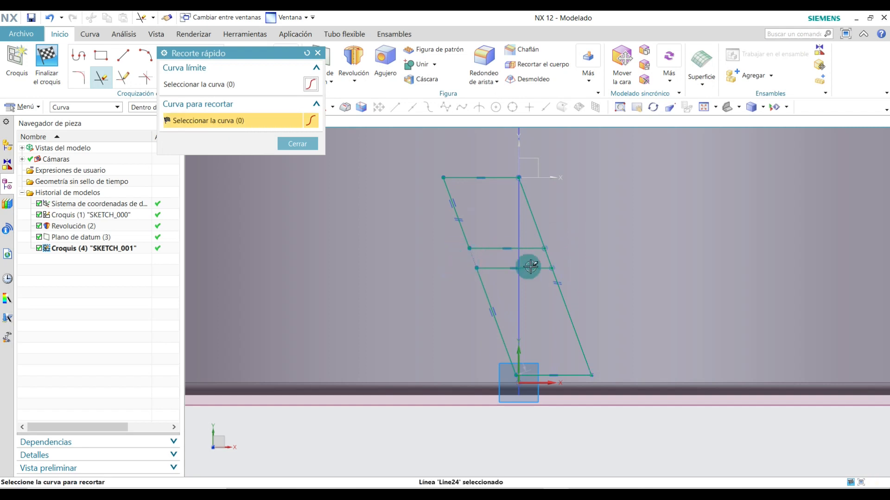
left_click(547, 256)
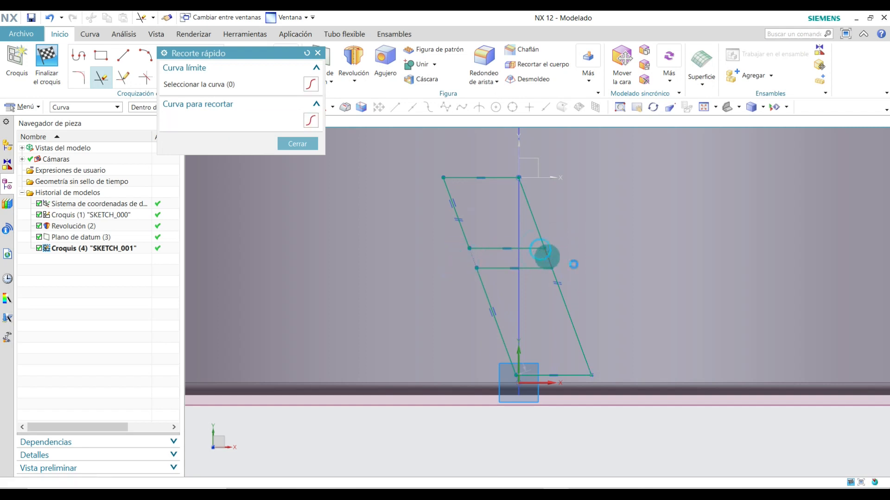
left_click(299, 144)
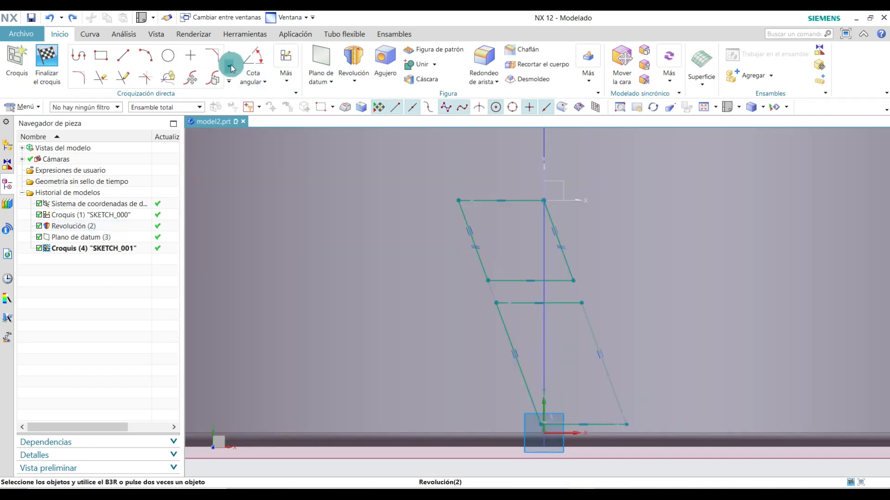
- Mirror the remaining seven curves of the two parallelograms about the upper parallelogram's top horizontal line
left_click(229, 66)
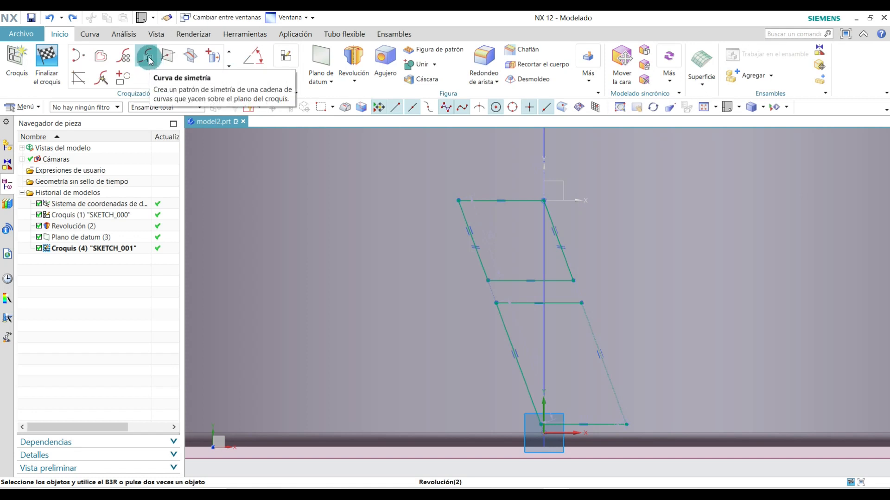
left_click(148, 57)
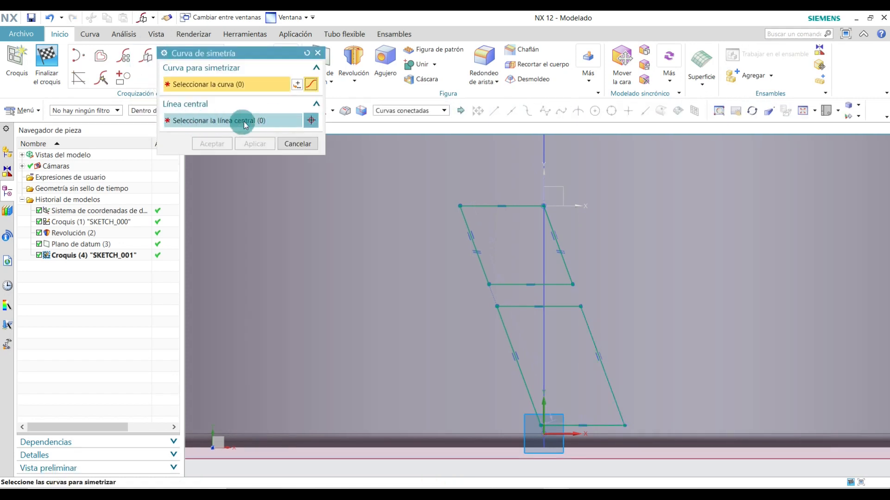
left_click(204, 121)
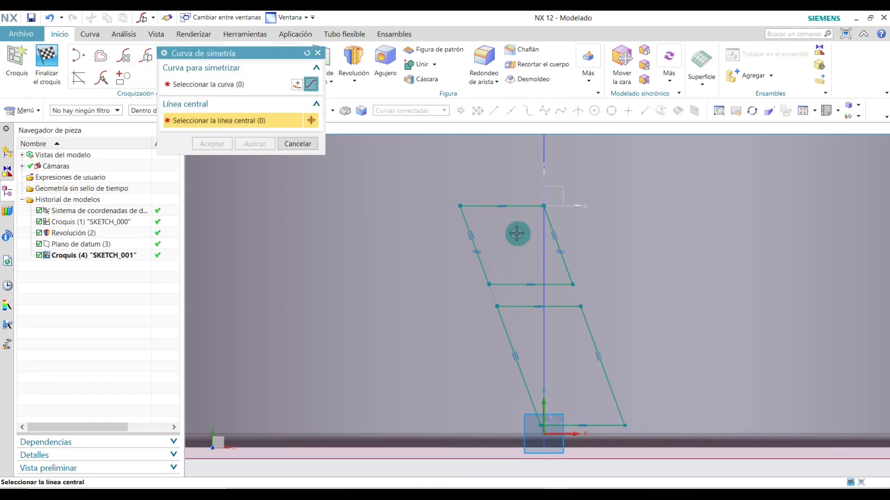
left_click(527, 203)
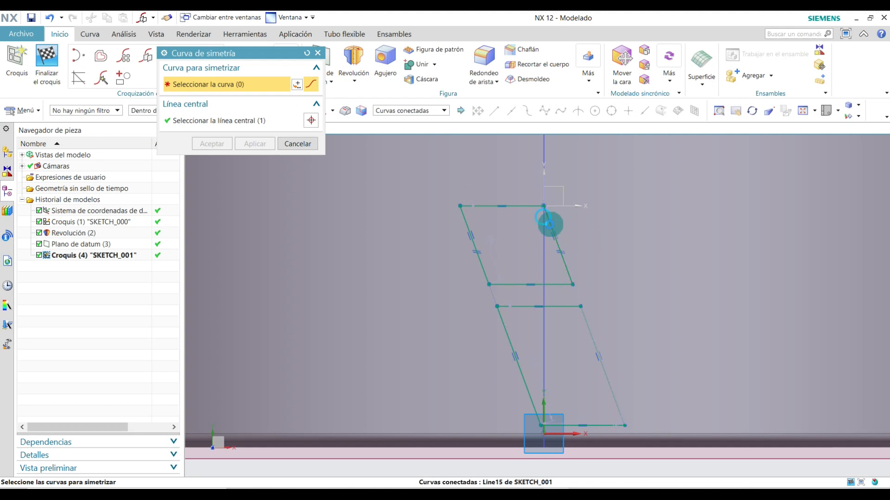
left_click(552, 219)
left_click(590, 324)
scroll(445, 352, "down", 3)
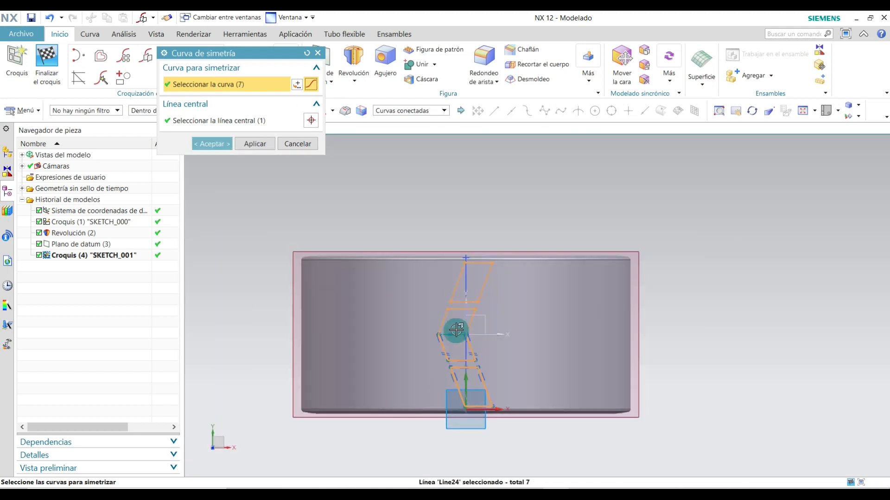
scroll(513, 260, "up", 3)
scroll(530, 297, "down", 3)
scroll(517, 333, "up", 1)
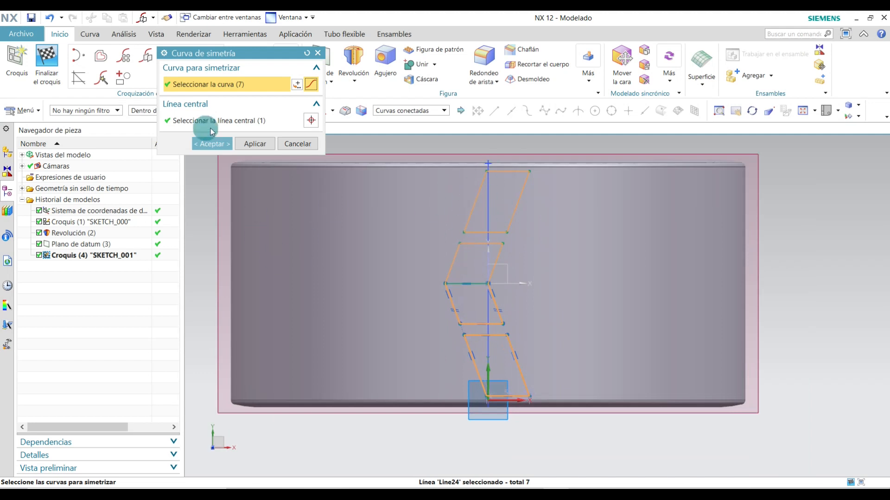
left_click(212, 143)
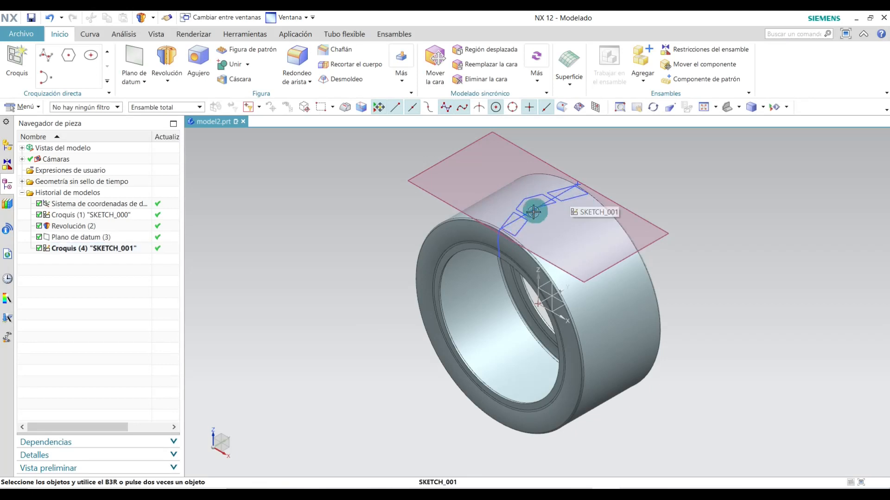
- Extrude the mirrored tread sketch with a symmetric distance of 8 mm and no Boolean
left_click(165, 81)
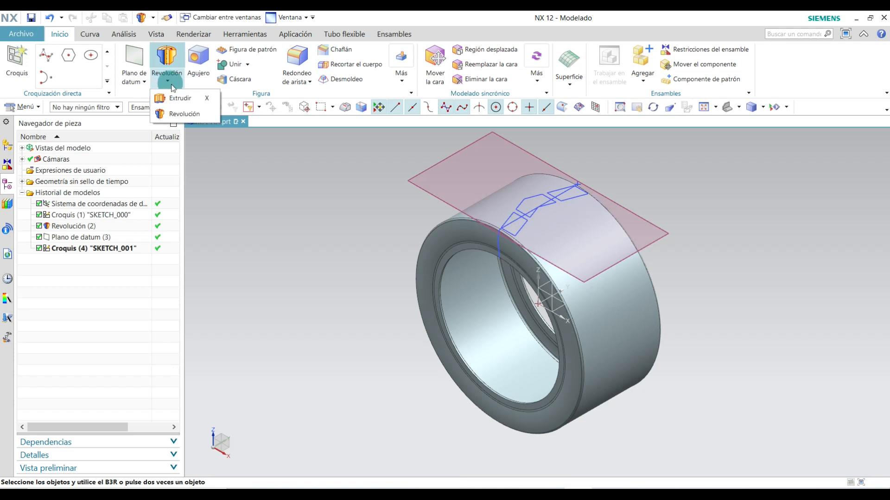
left_click(180, 98)
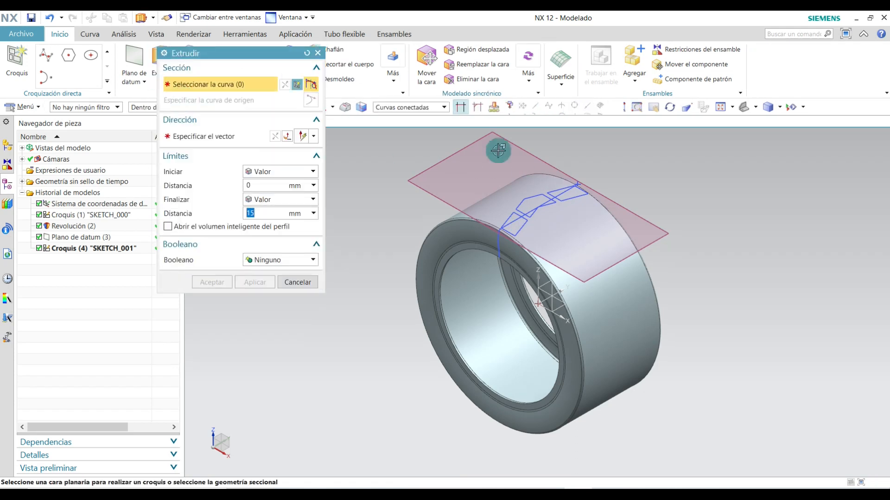
left_click(286, 175)
left_click(286, 192)
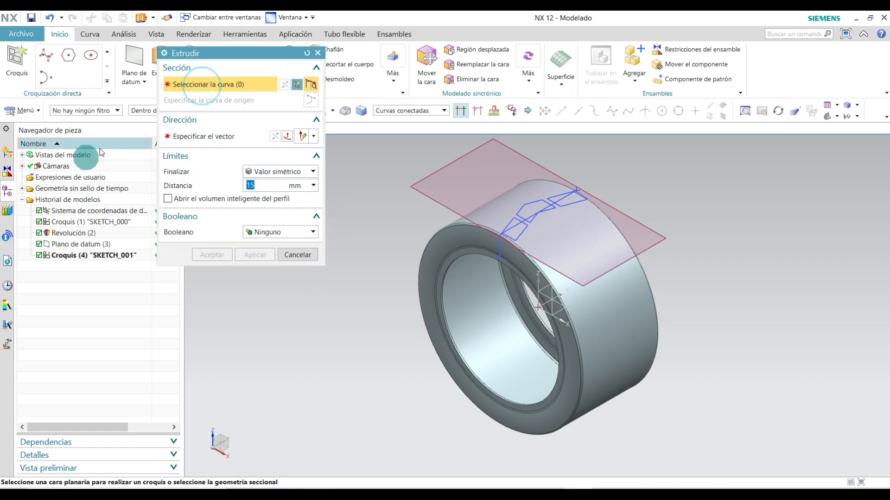
left_click(77, 255)
scroll(558, 205, "up", 2)
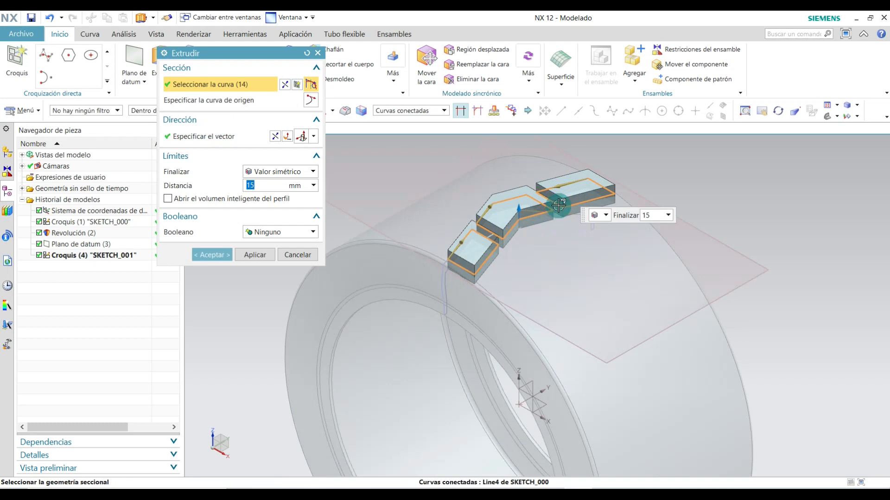
left_click(258, 185)
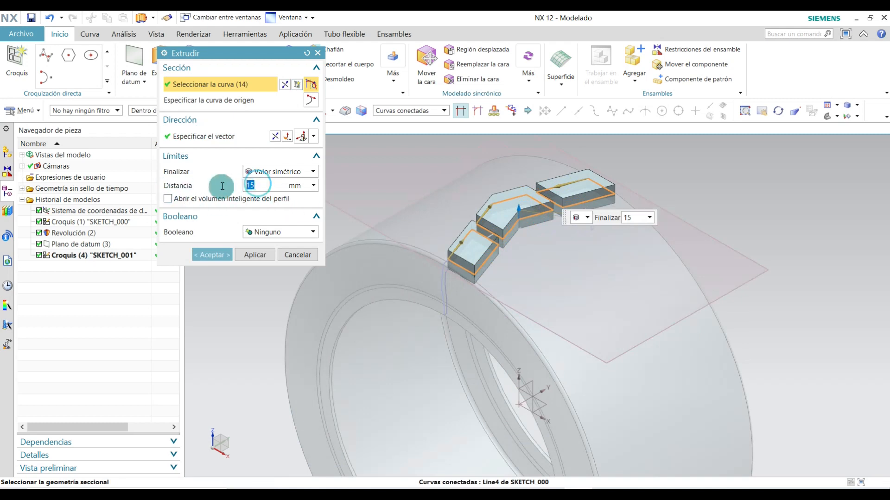
double_click(272, 184)
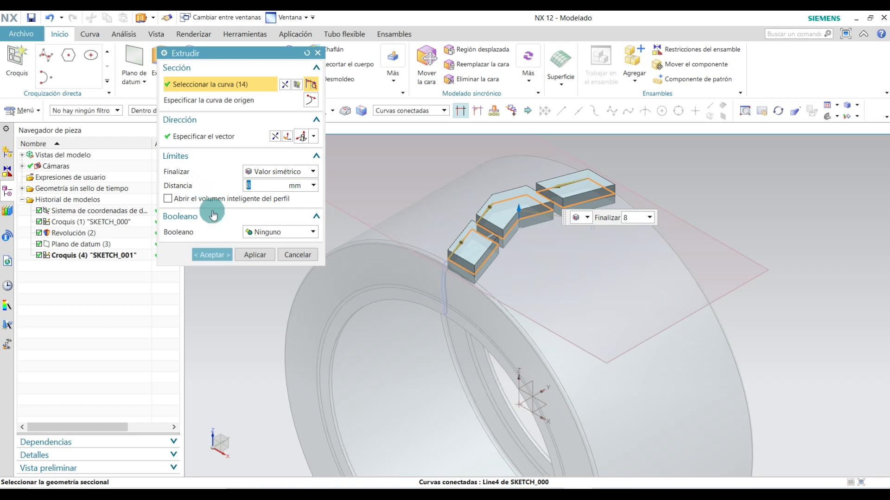
left_click(212, 255)
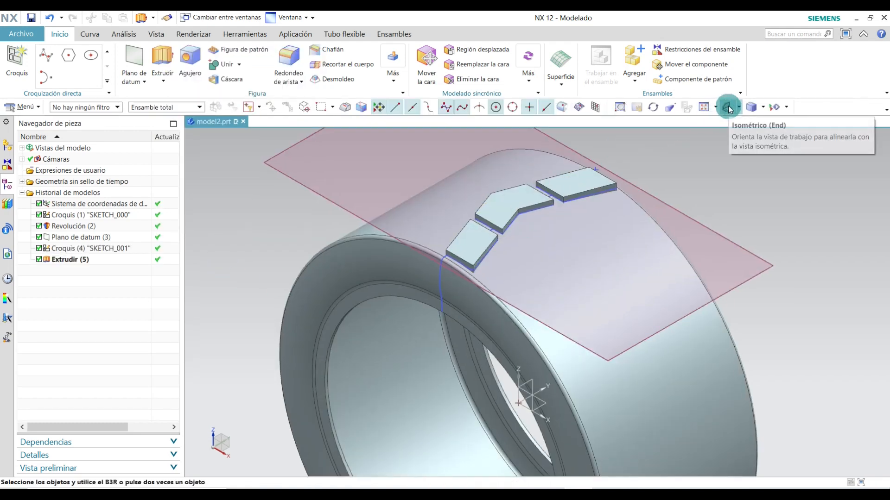
- Reopen the tread extrusion, try a 15 mm symmetric distance and set it back to 8 mm
left_click(730, 110)
double_click(88, 261)
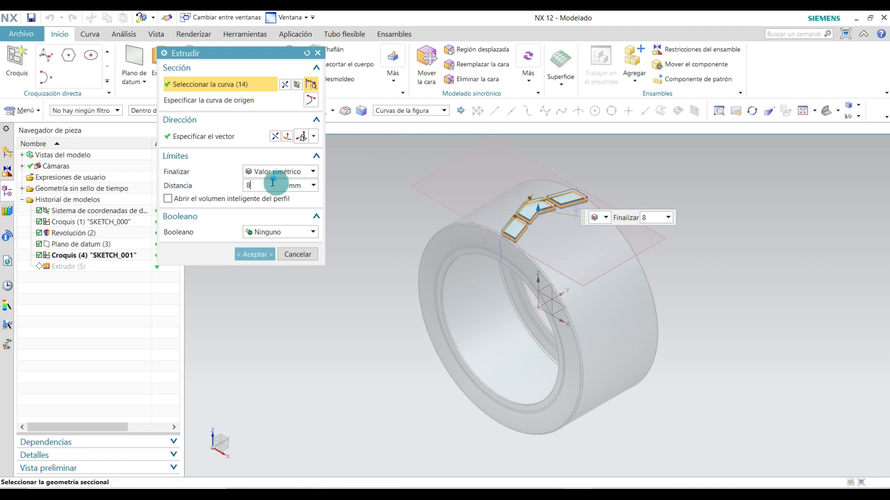
key("Return")
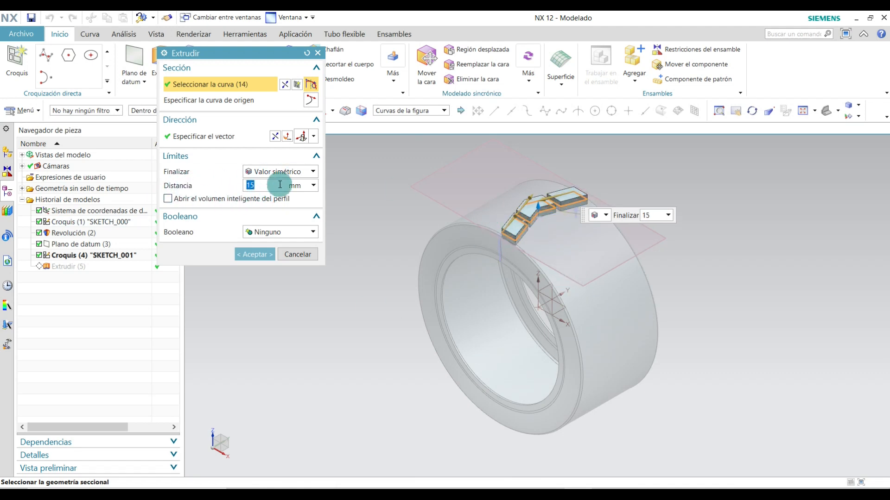
type("8")
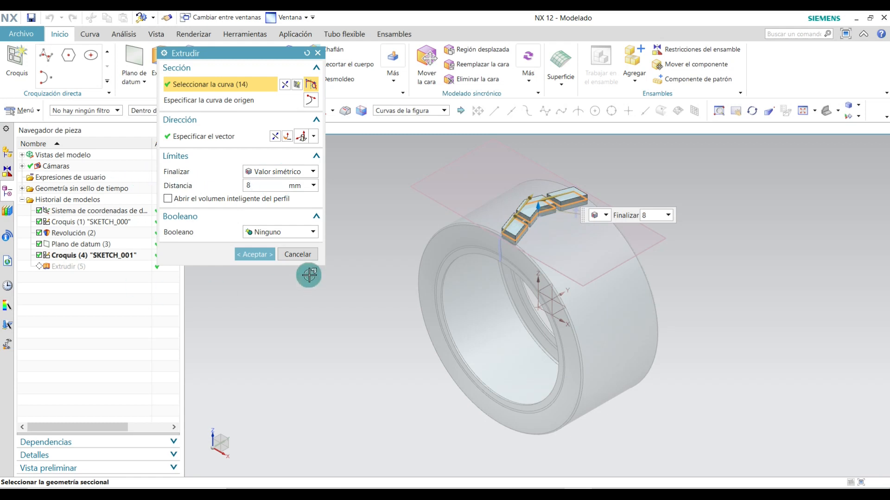
left_click(244, 255)
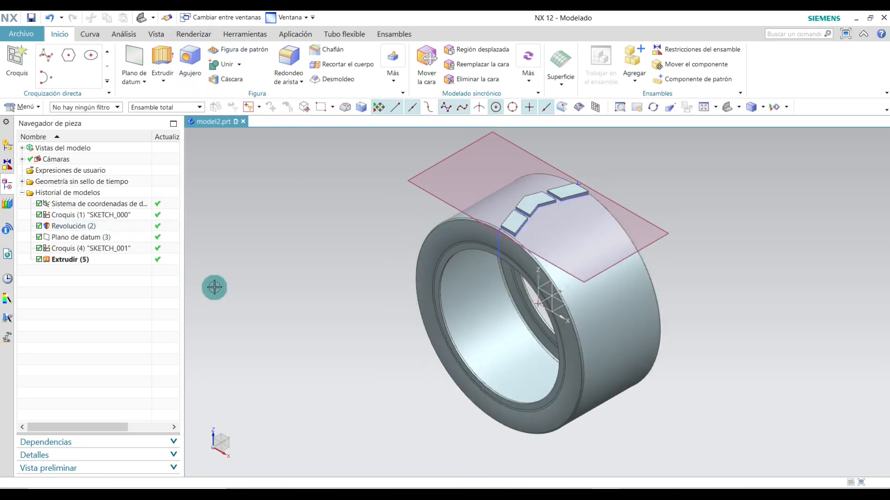
- Start a circular feature pattern of the tread extrusion, with the Y axis as rotation vector through the coordinate system's origin
left_click(233, 49)
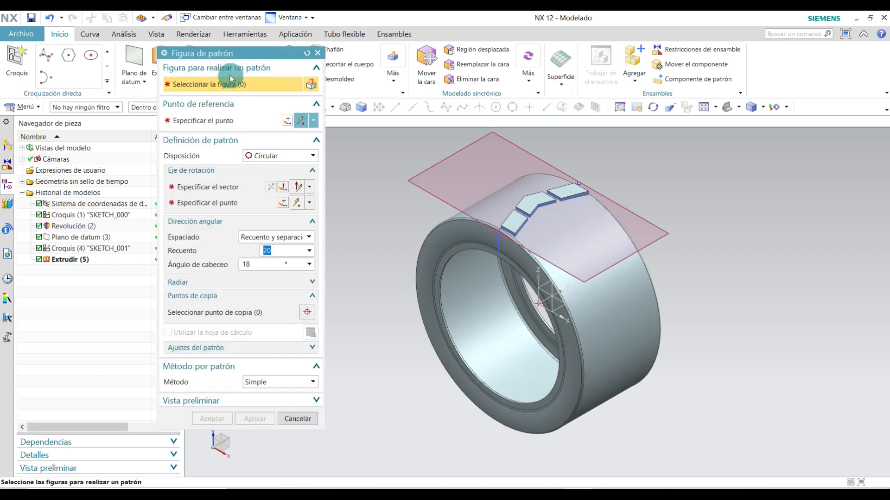
left_click(72, 261)
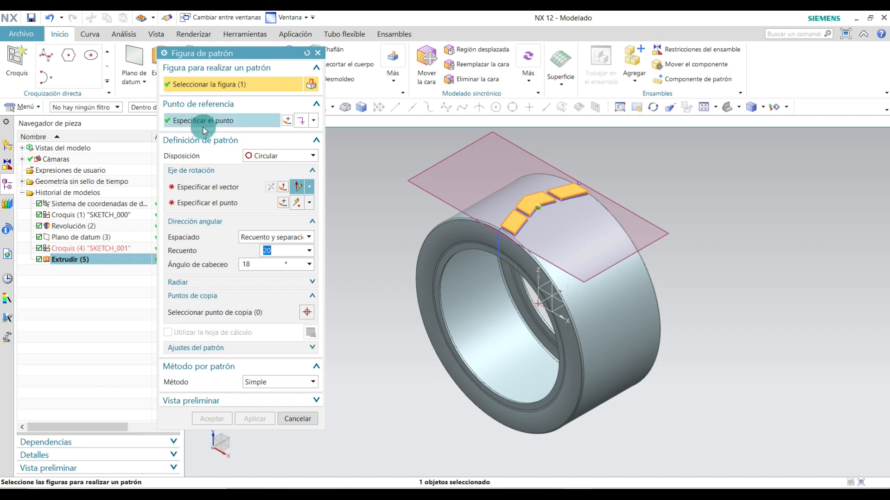
left_click(204, 190)
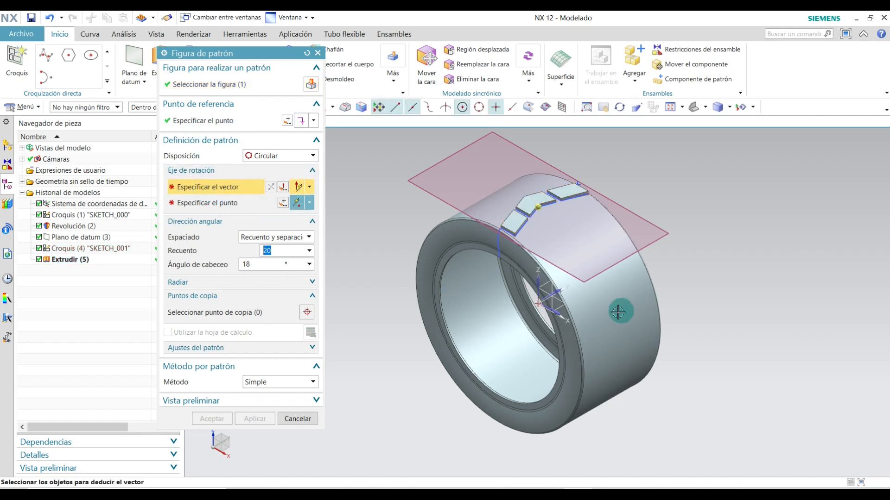
scroll(547, 299, "up", 4)
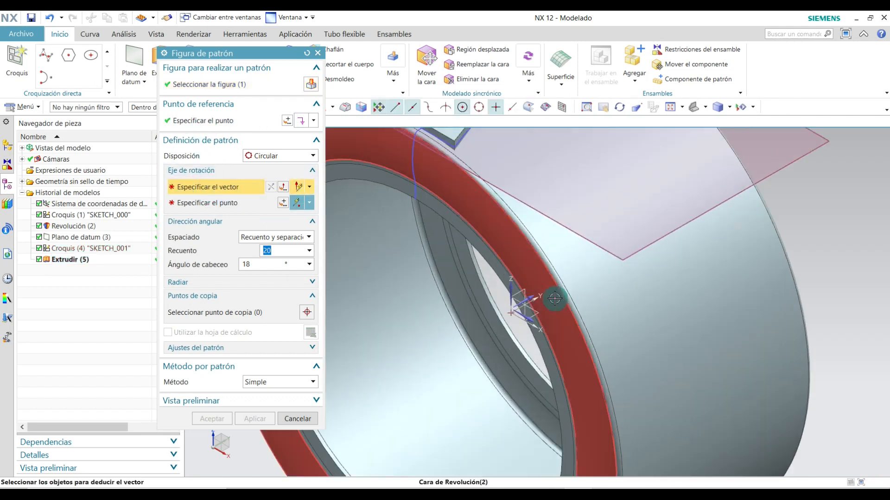
left_click(529, 297)
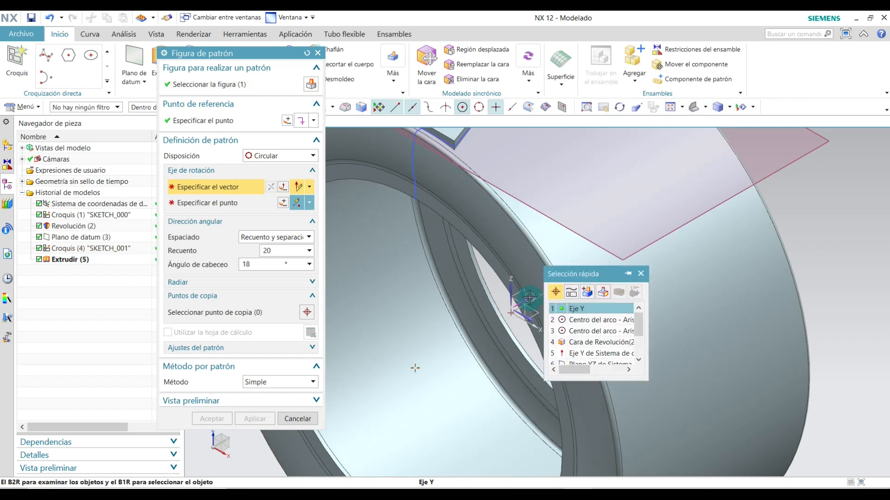
left_click(574, 308)
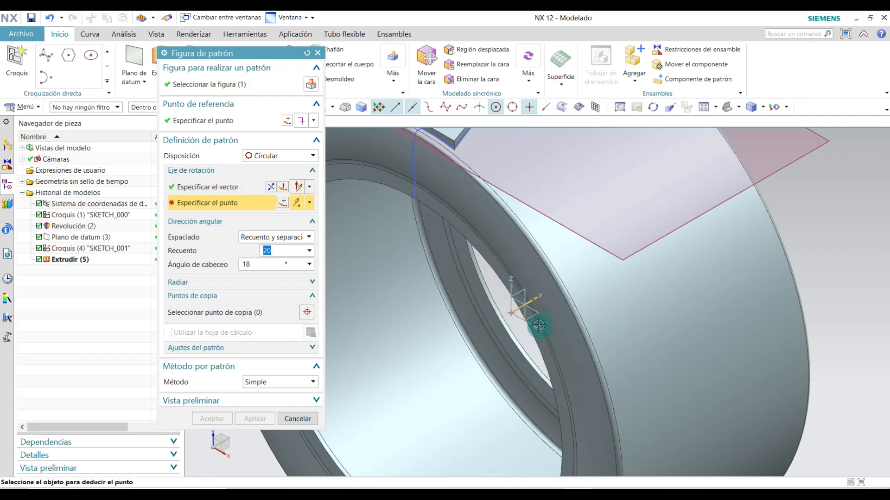
left_click(513, 313)
scroll(533, 334, "down", 4)
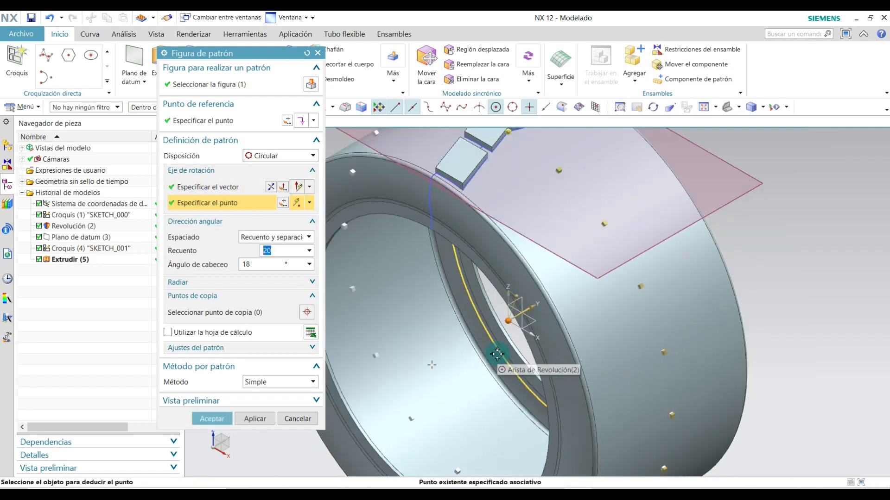
- Create the circular tread pattern with a count of 20 and a pitch angle of 18°, and show the tire in isometric view
left_click(250, 272)
left_click(184, 260)
left_click(277, 259)
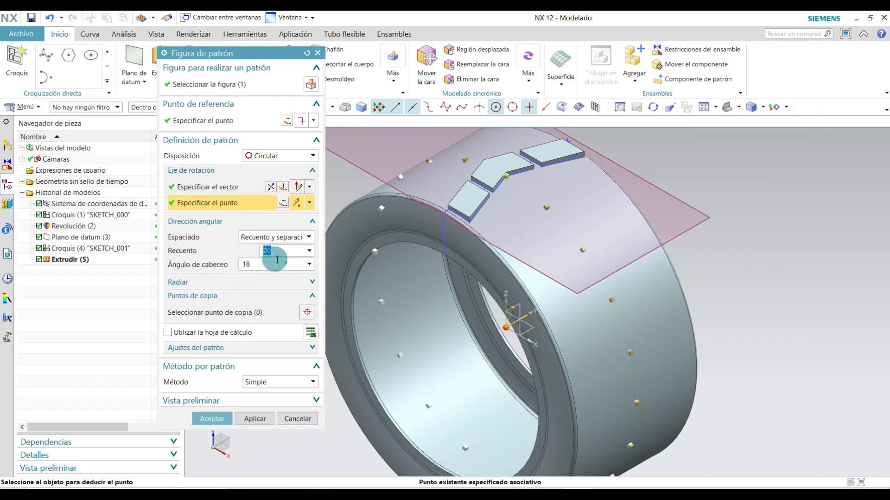
double_click(293, 252)
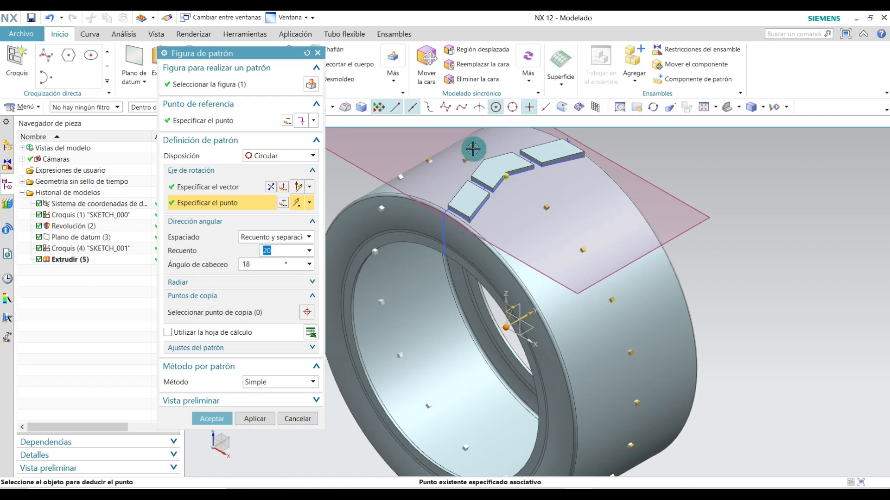
left_click(261, 262)
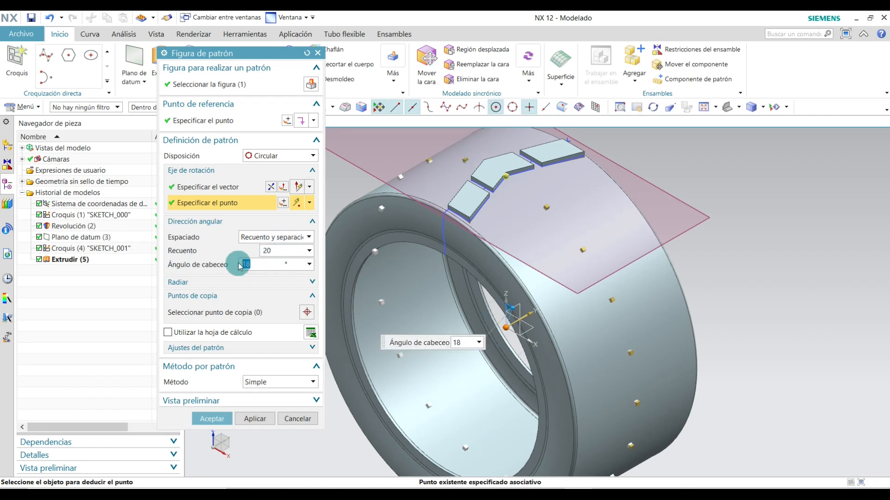
double_click(280, 253)
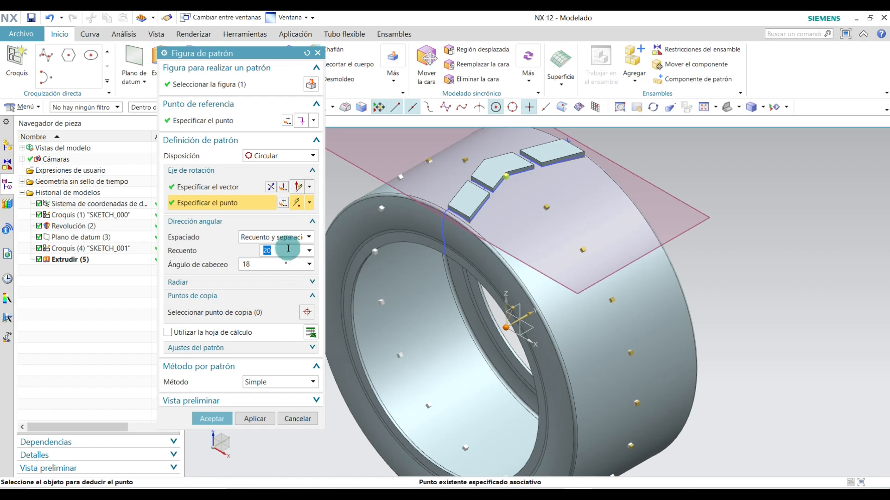
double_click(259, 270)
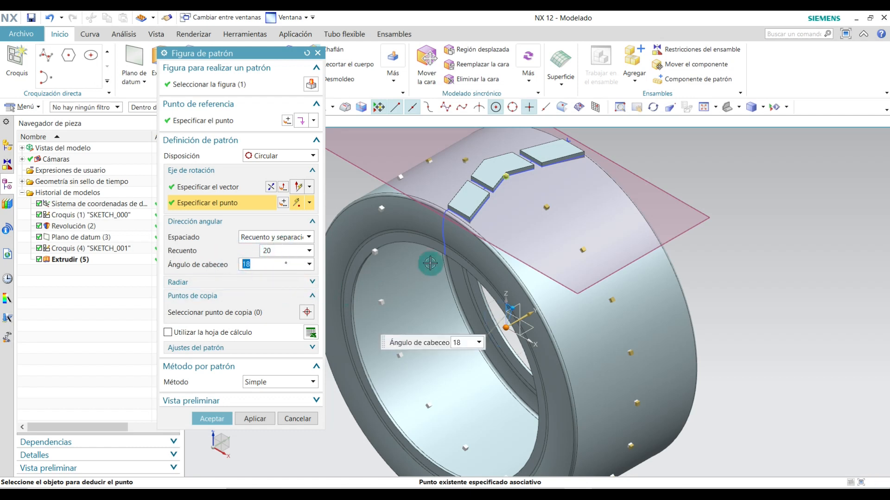
scroll(430, 262, "down", 3)
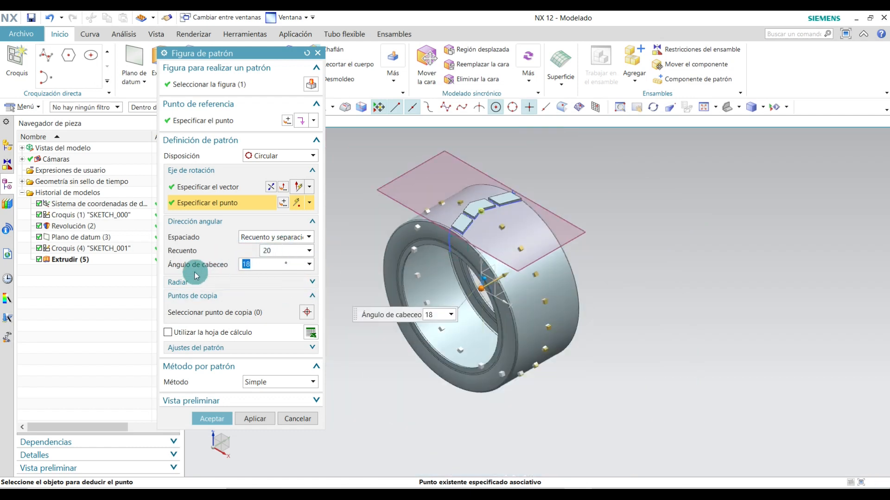
scroll(523, 304, "up", 3)
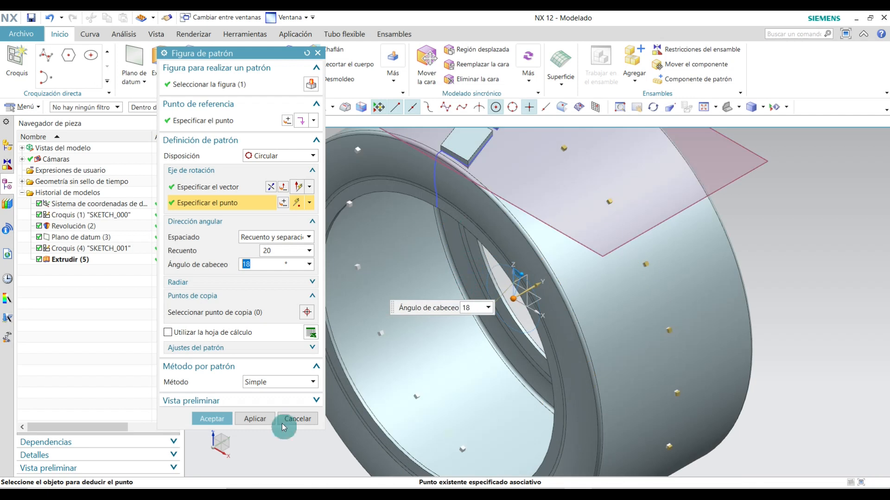
left_click(213, 418)
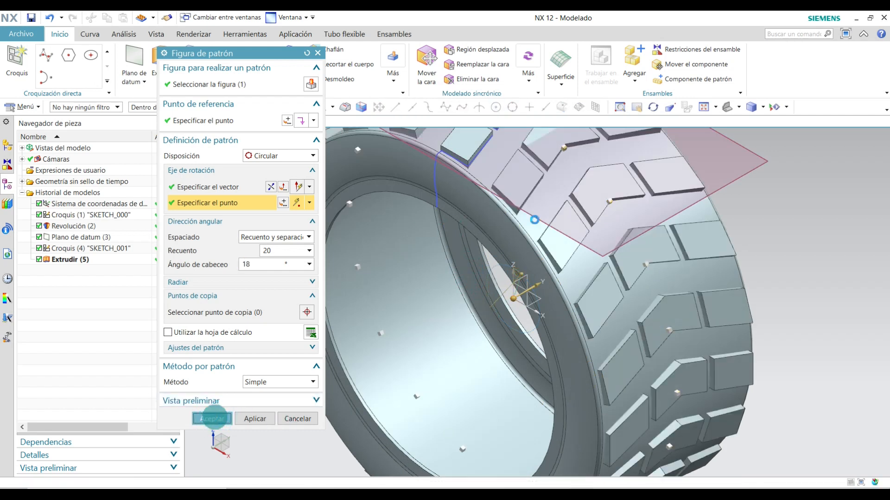
scroll(686, 196, "down", 2)
left_click(728, 111)
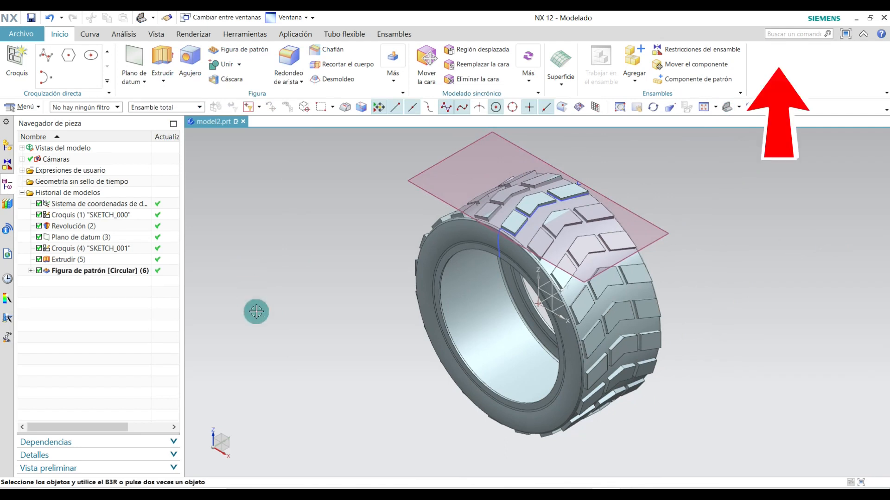
key("ctrl+z")
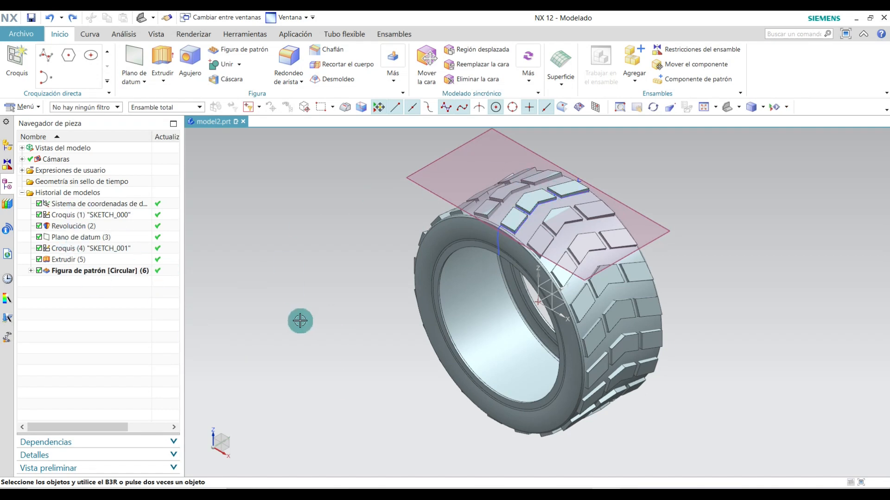
- Hide the tire profile sketch and the tangent datum plane
left_click(72, 216)
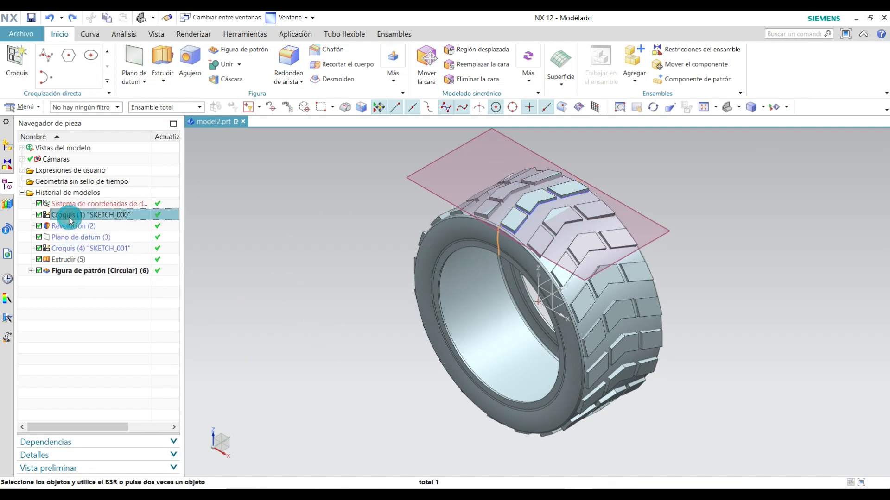
right_click(92, 222)
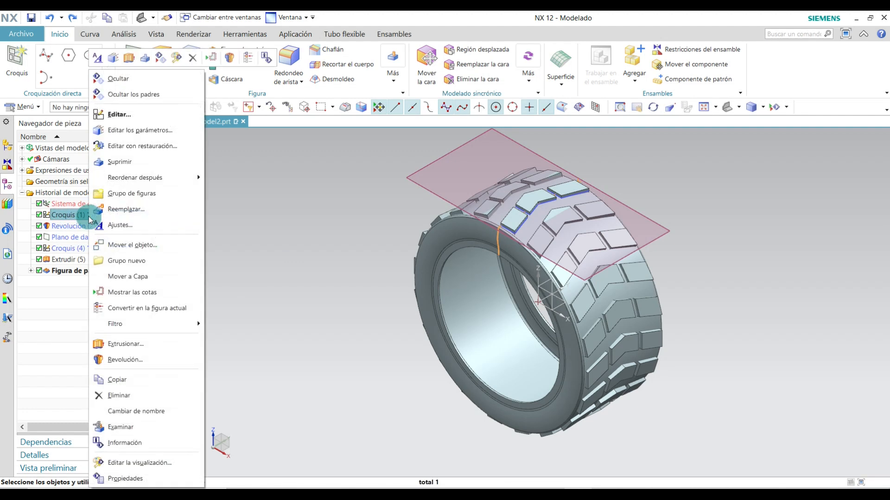
left_click(118, 94)
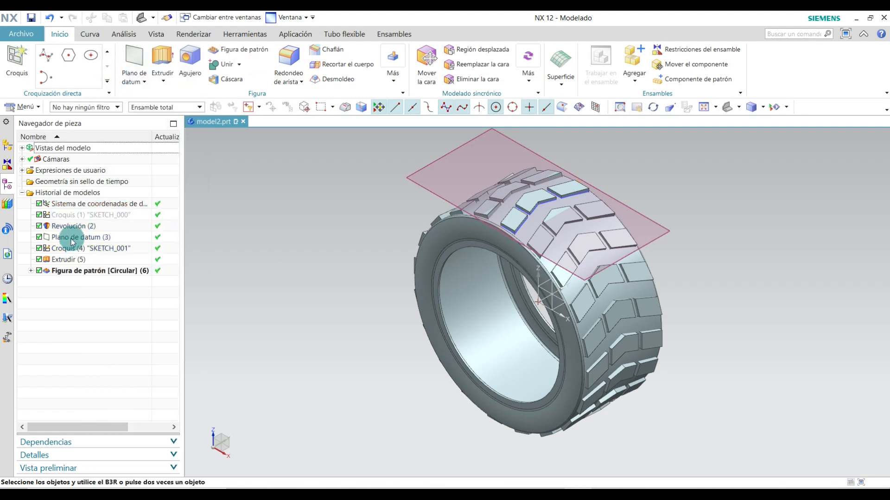
right_click(92, 240)
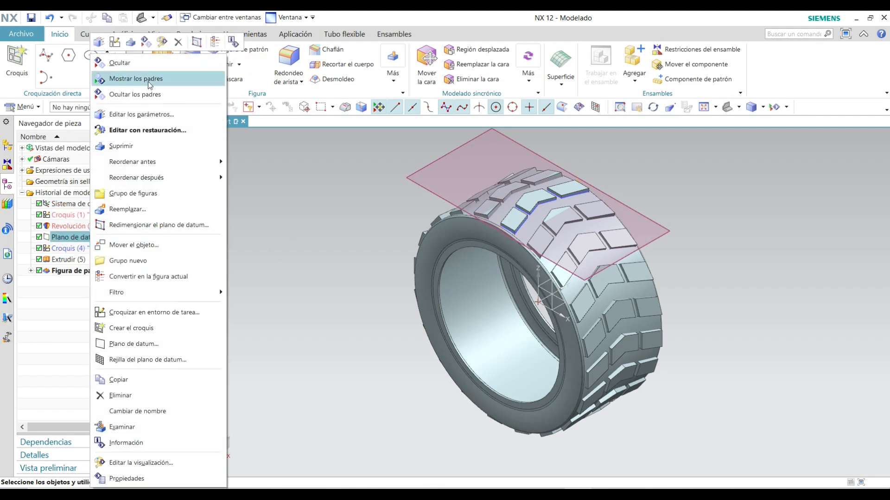
left_click(140, 62)
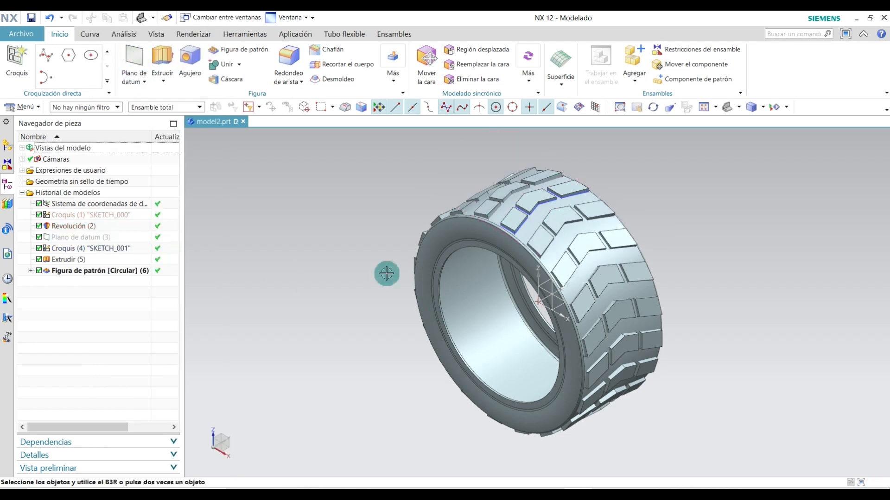
- Hide the tread sketch and the datum coordinate system
left_click(74, 248)
right_click(76, 250)
left_click(103, 79)
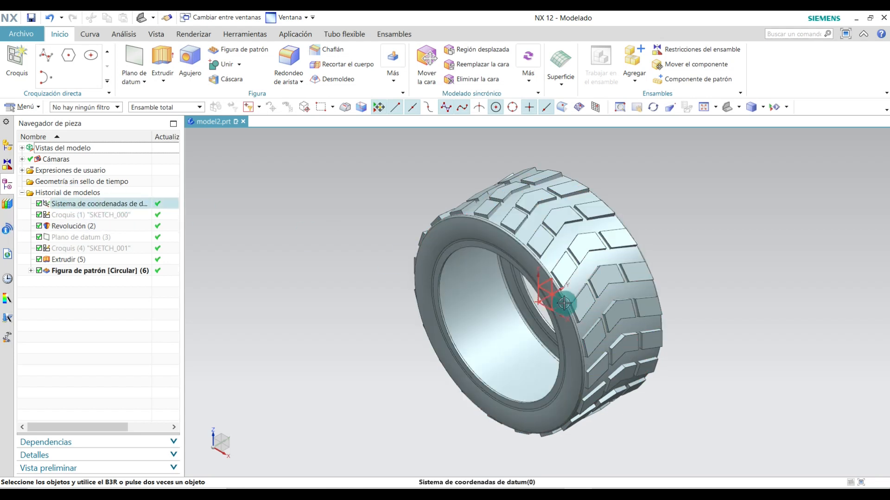
right_click(534, 298)
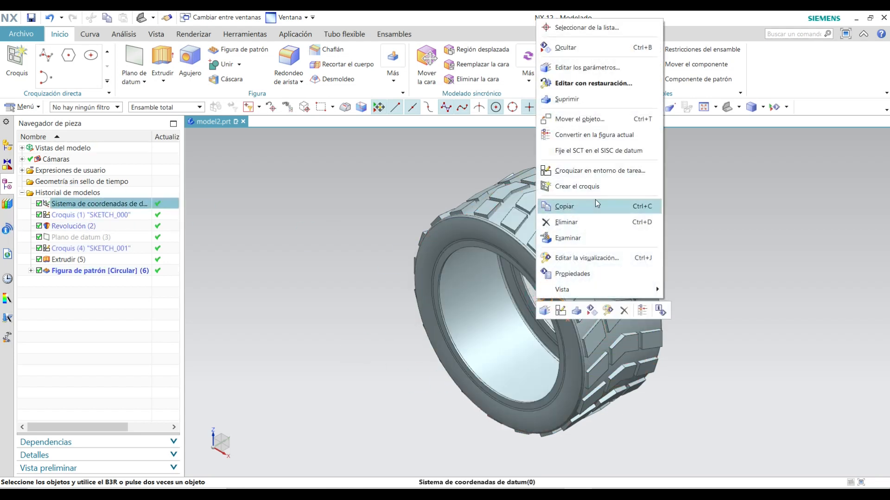
left_click(557, 49)
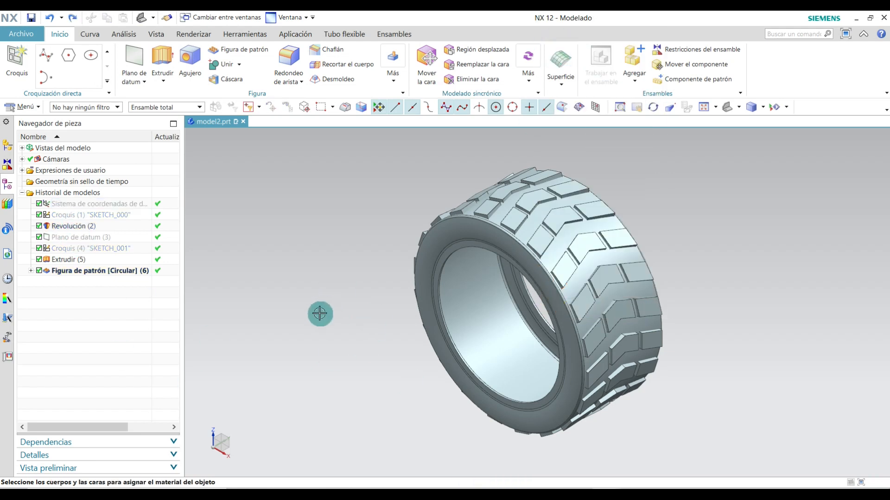
- Turn on realistic shading for the tire model
left_click(156, 34)
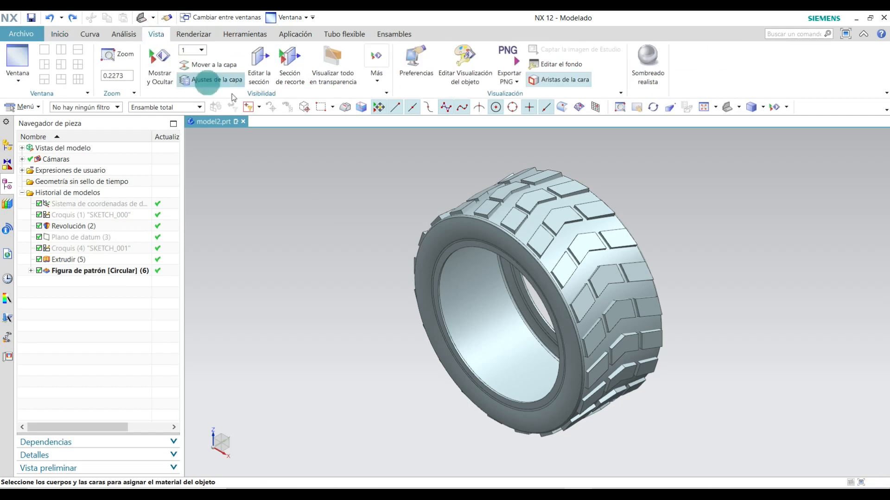
left_click(653, 79)
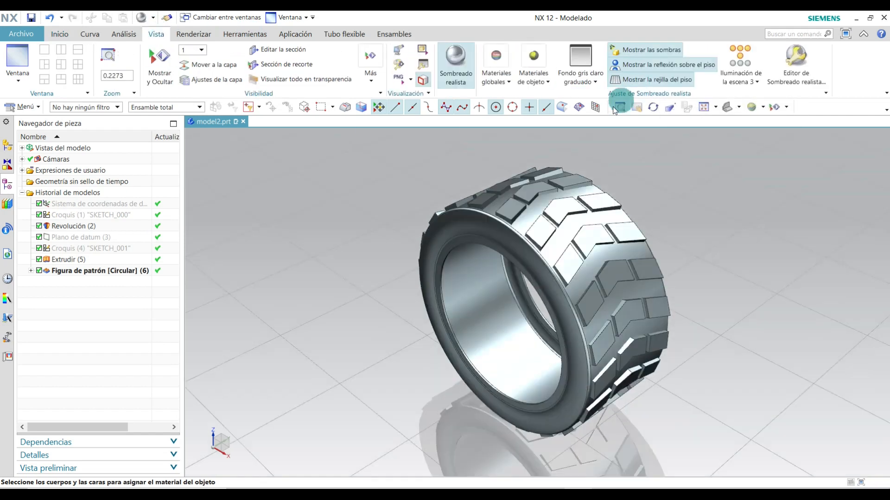
scroll(490, 213, "up", 4)
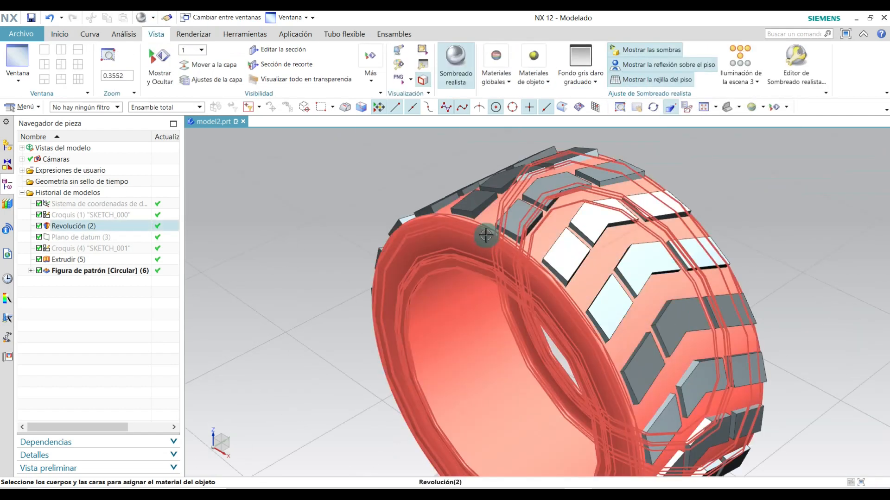
- Assign the black object material to the revolved body, the tread extrusion and the circular pattern together
left_click(485, 236)
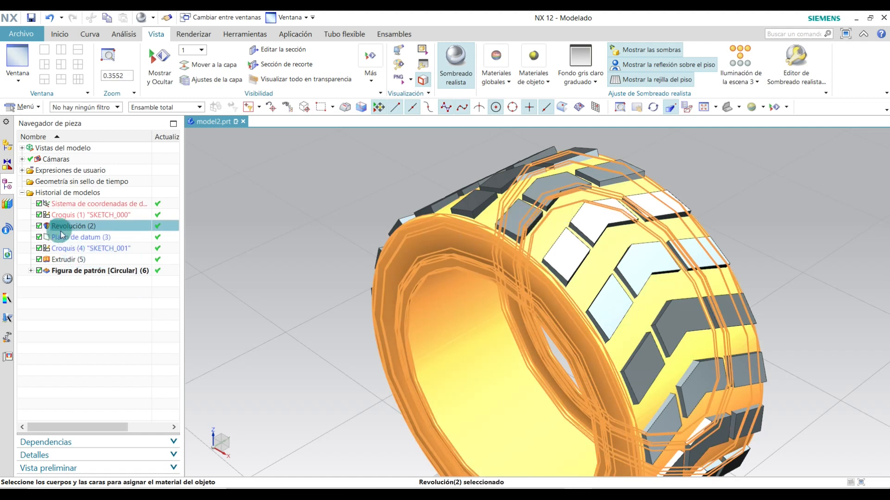
left_click(66, 260, "ctrl")
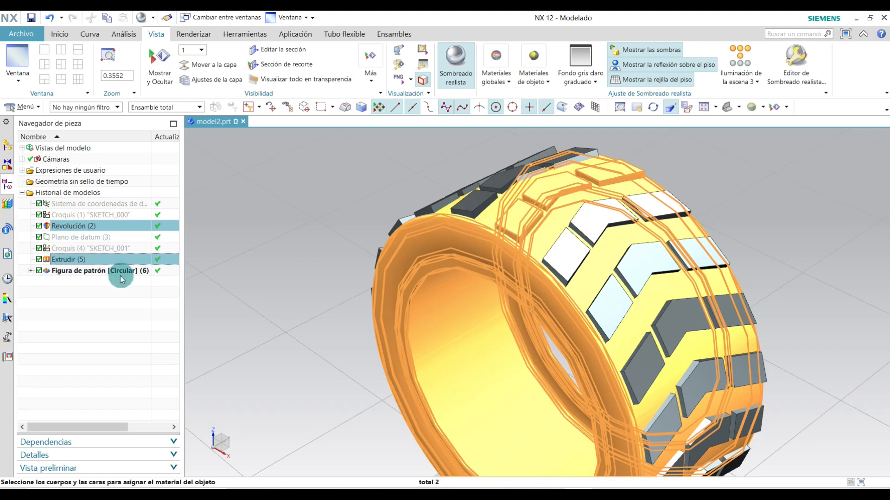
left_click(73, 271, "ctrl")
middle_click_drag(513, 225, 528, 261)
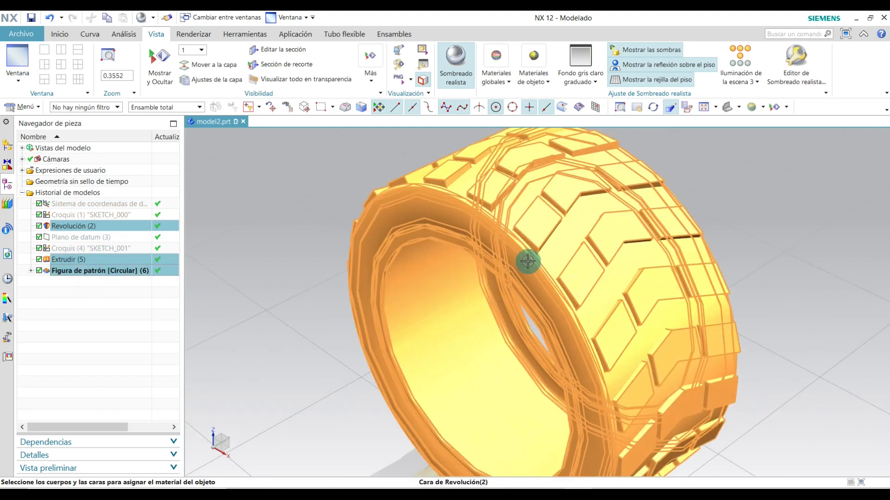
scroll(530, 259, "down", 3)
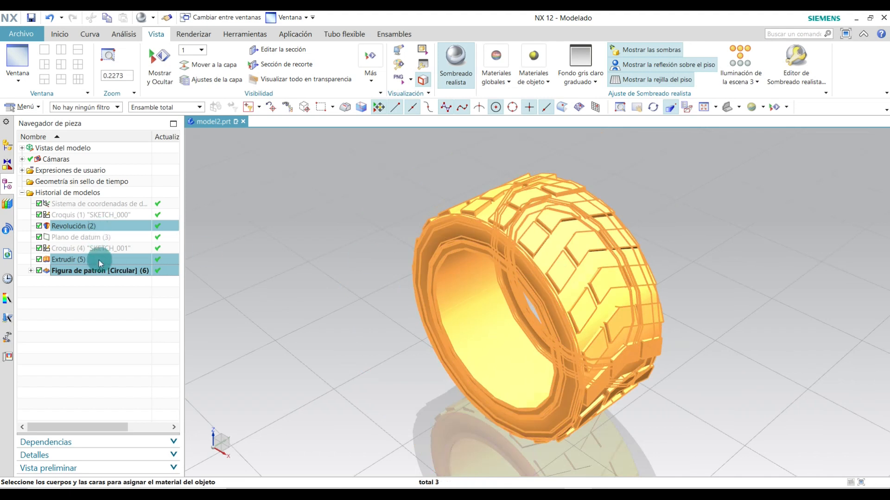
left_click(541, 83)
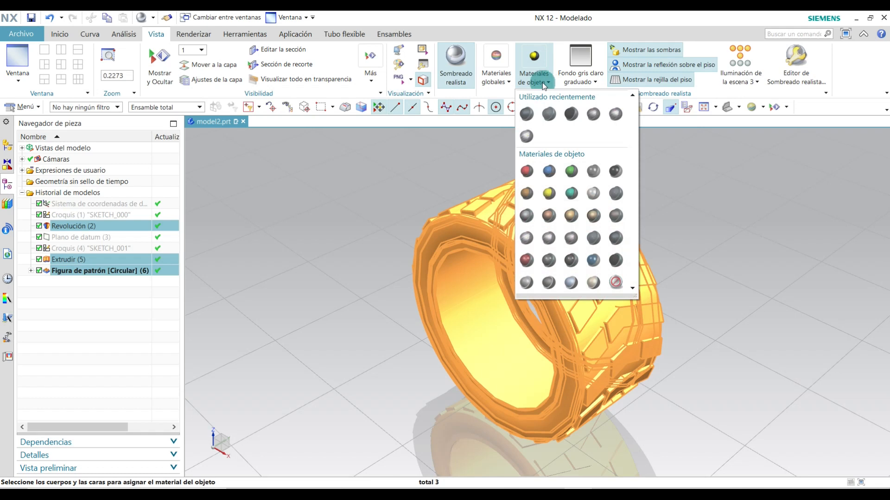
left_click(615, 260)
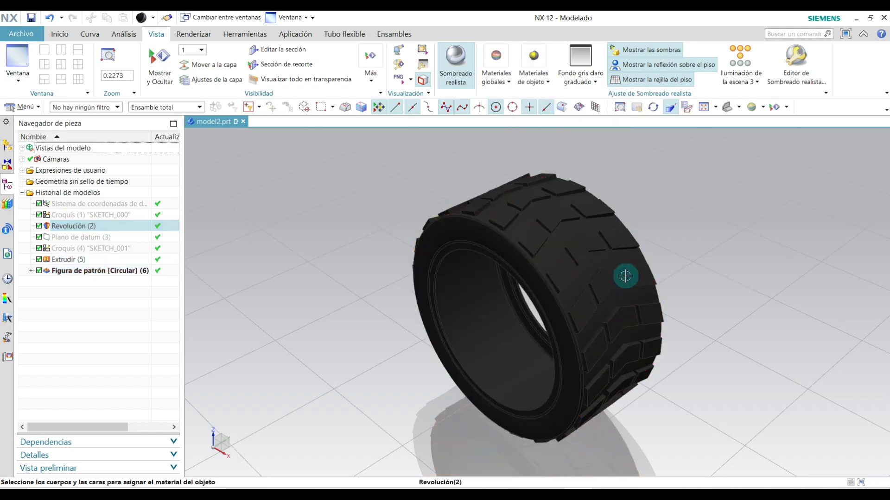
- Examine the black tire's tread, sidewalls and inner opening from several sides
middle_click_drag(709, 248, 730, 220)
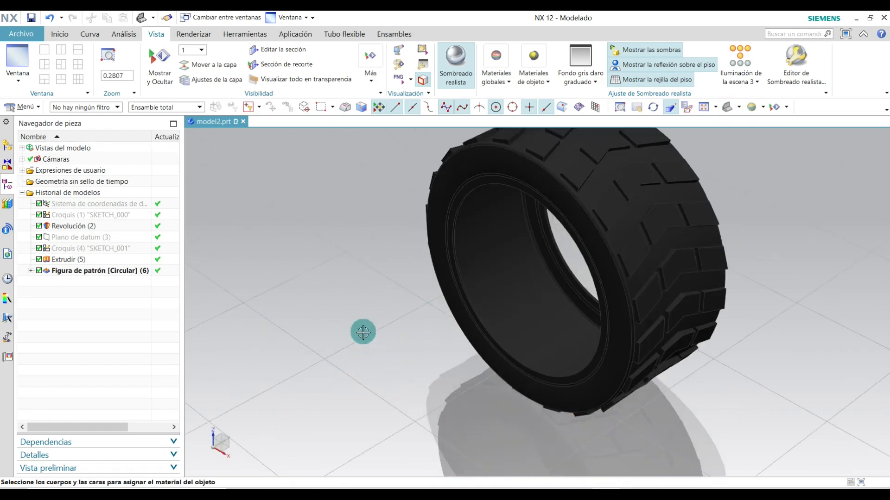
scroll(368, 316, "down", 1)
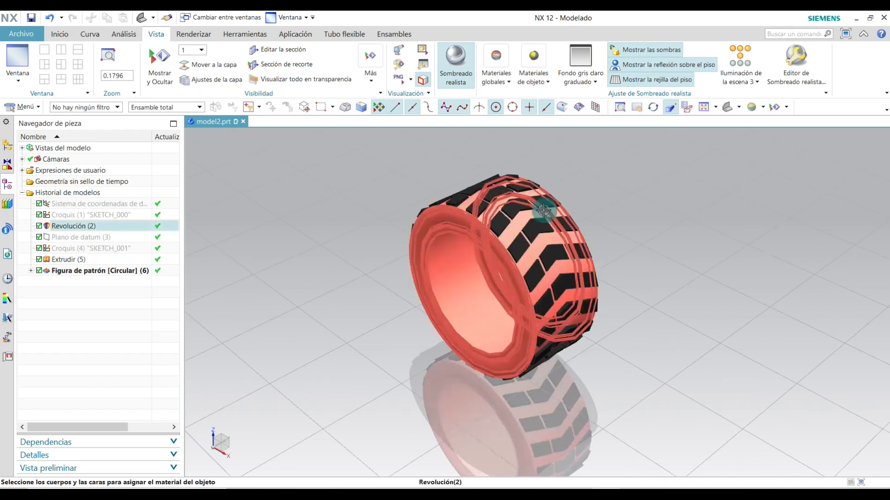
key("Home")
middle_click_drag(391, 416, 379, 379)
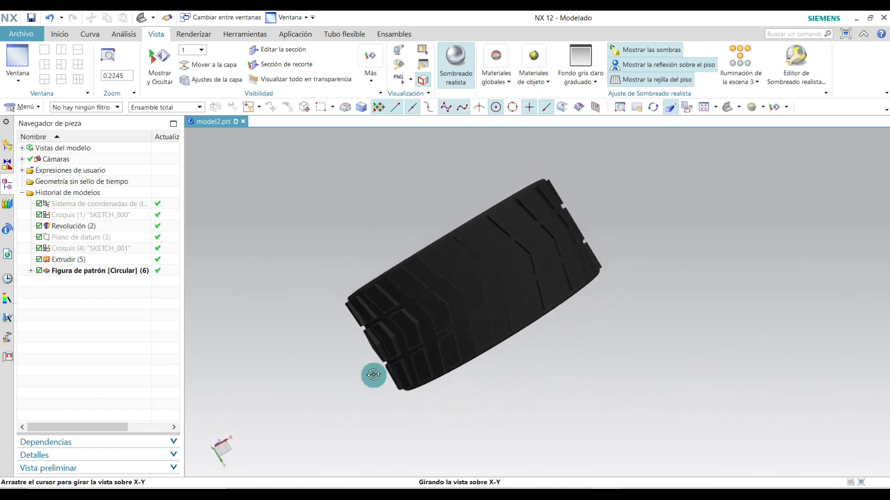
middle_click_drag(365, 413, 435, 429)
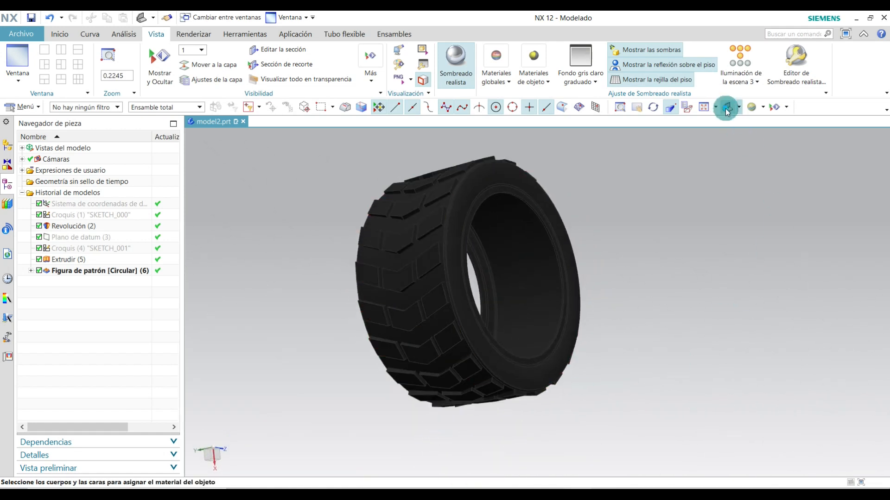